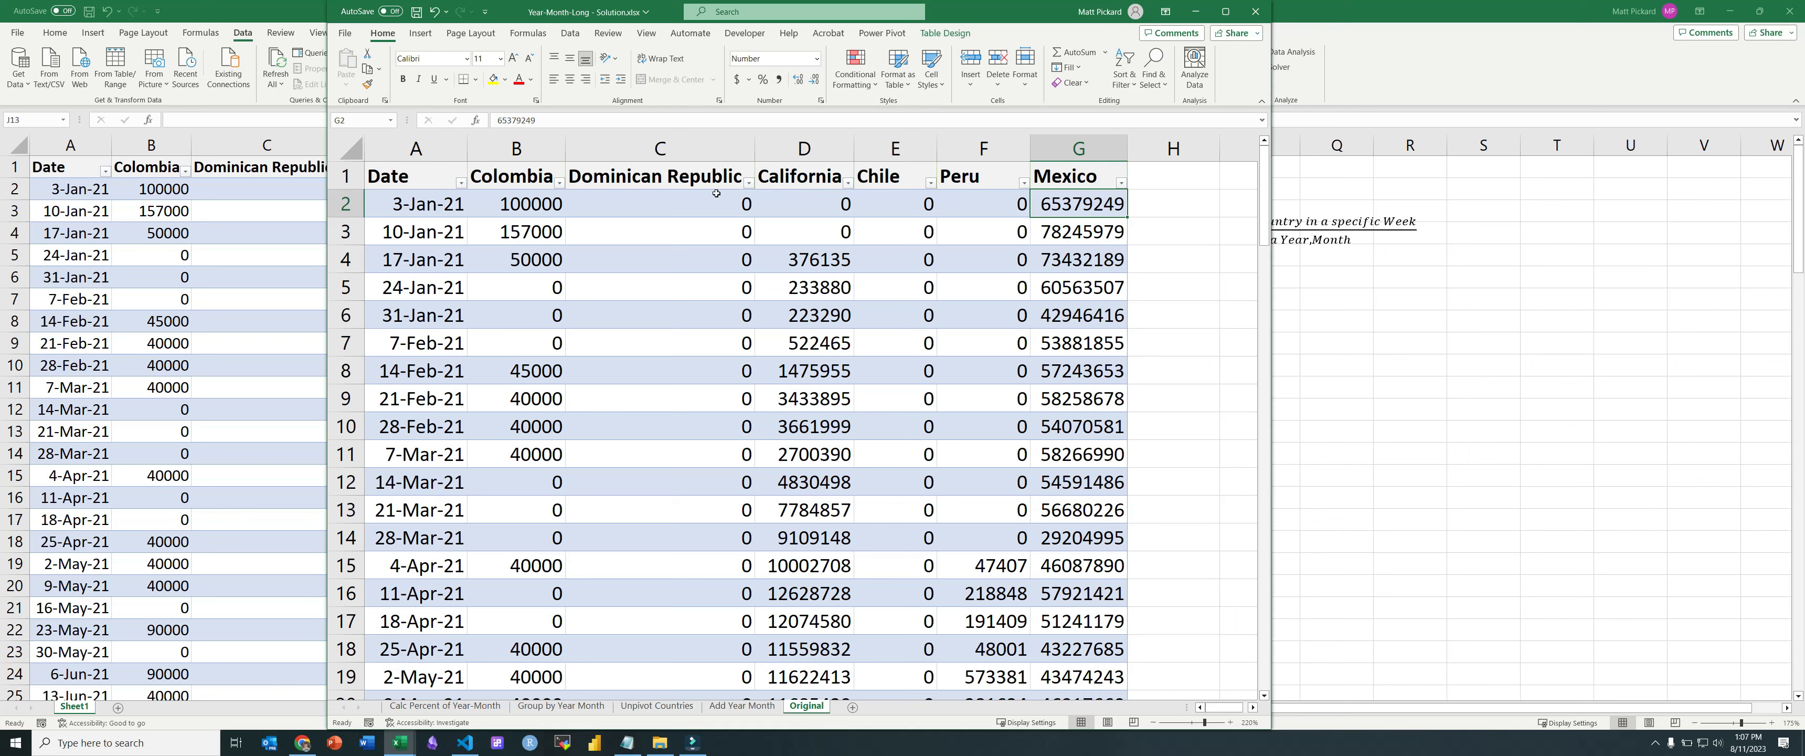
# Step: Examine the weekly dates and country columns on the Original sheet and compare them with the Calc Percent of Year-Month sheet
pyautogui.click(456, 203)
pyautogui.click(429, 232)
pyautogui.click(429, 260)
pyautogui.click(432, 288)
pyautogui.click(503, 203)
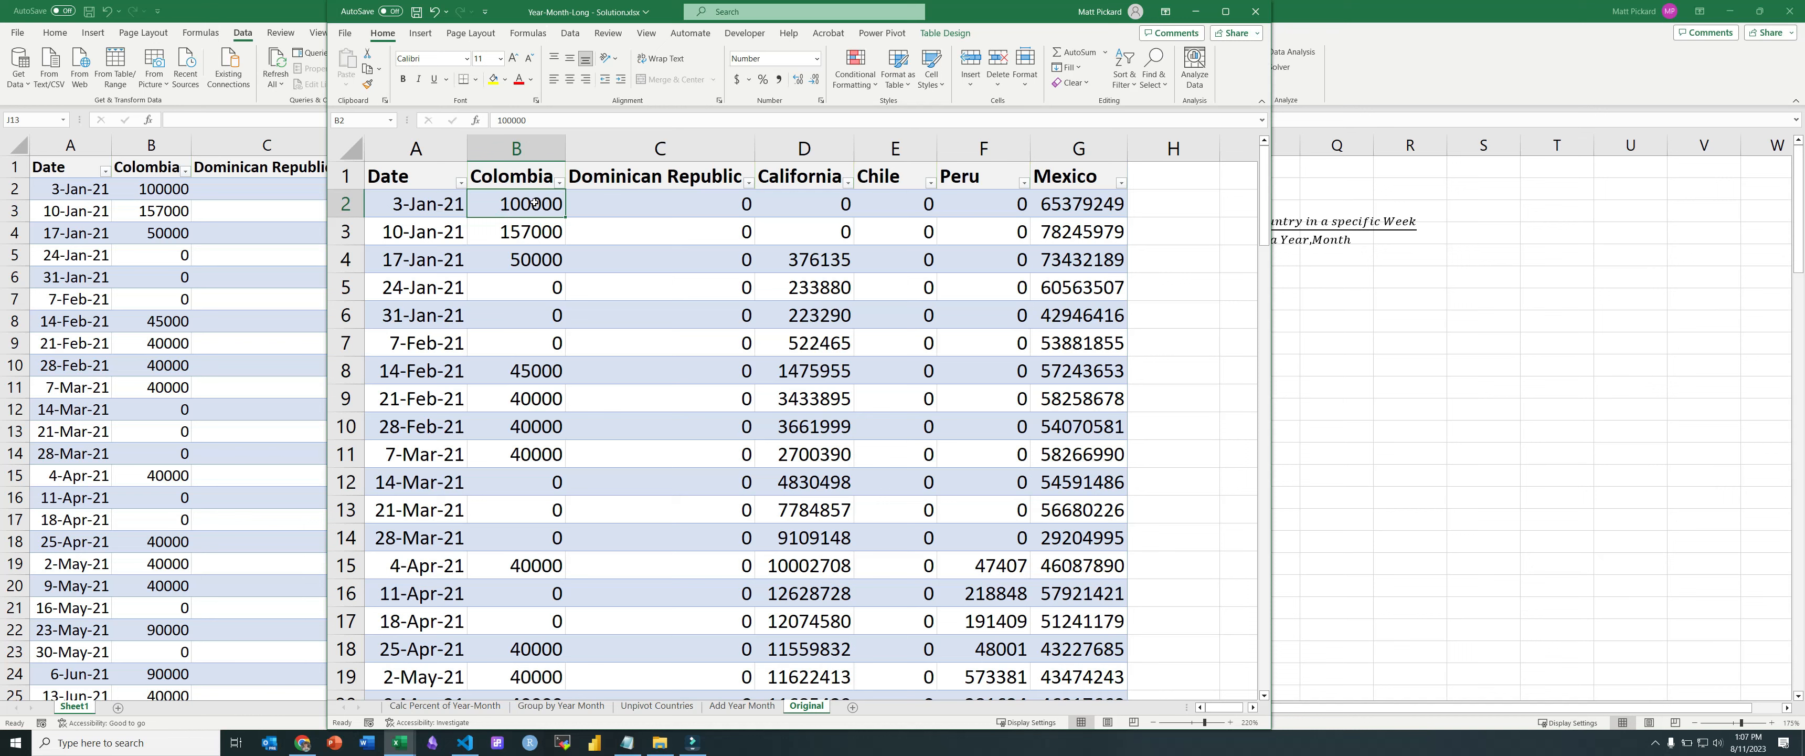
pyautogui.click(1083, 207)
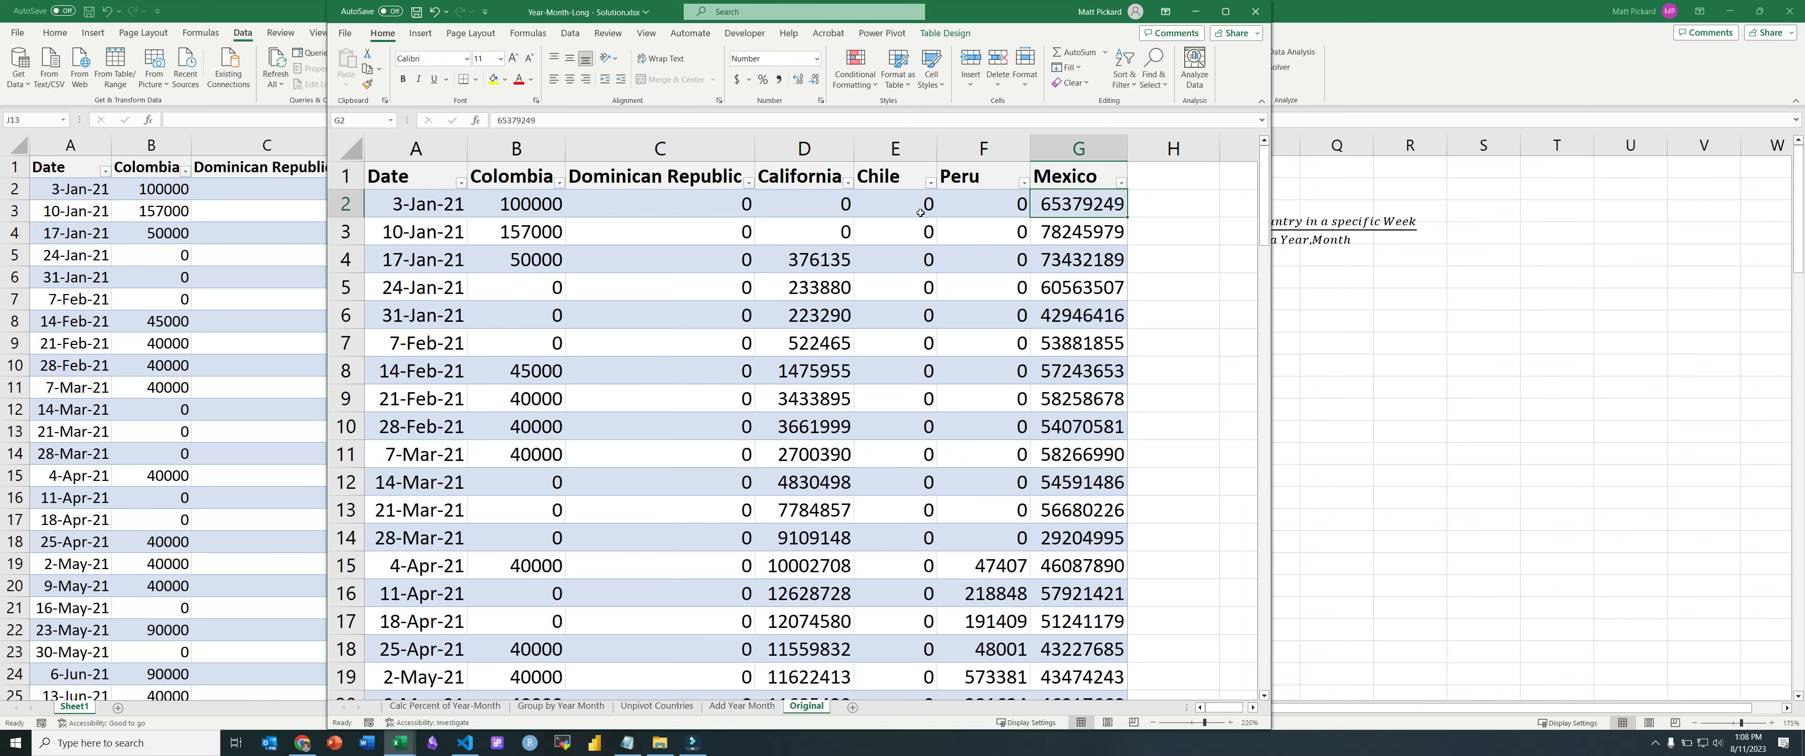
pyautogui.click(452, 704)
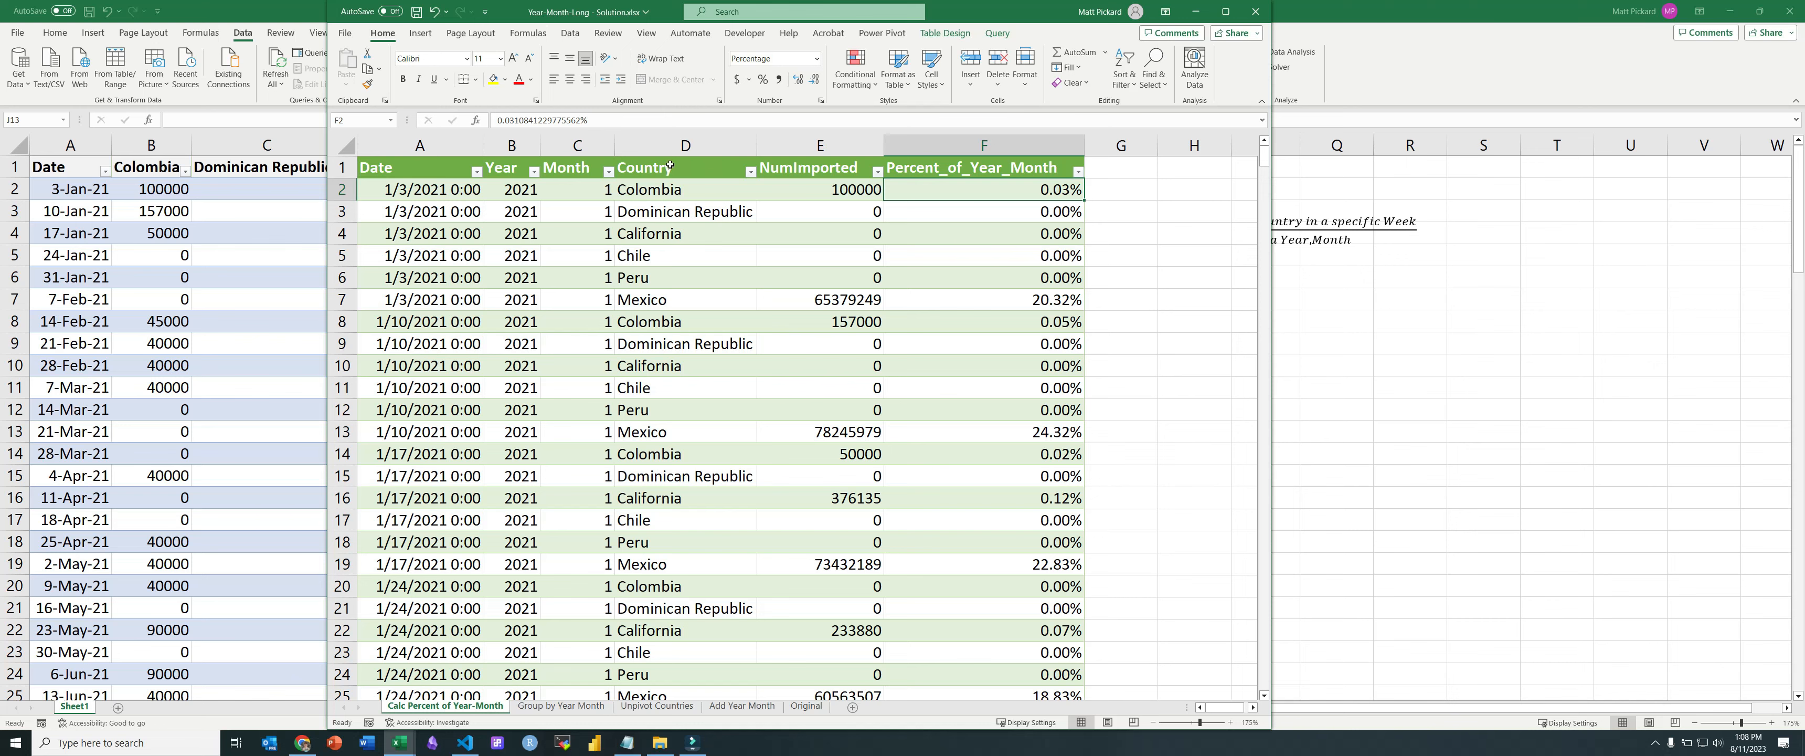
pyautogui.click(806, 705)
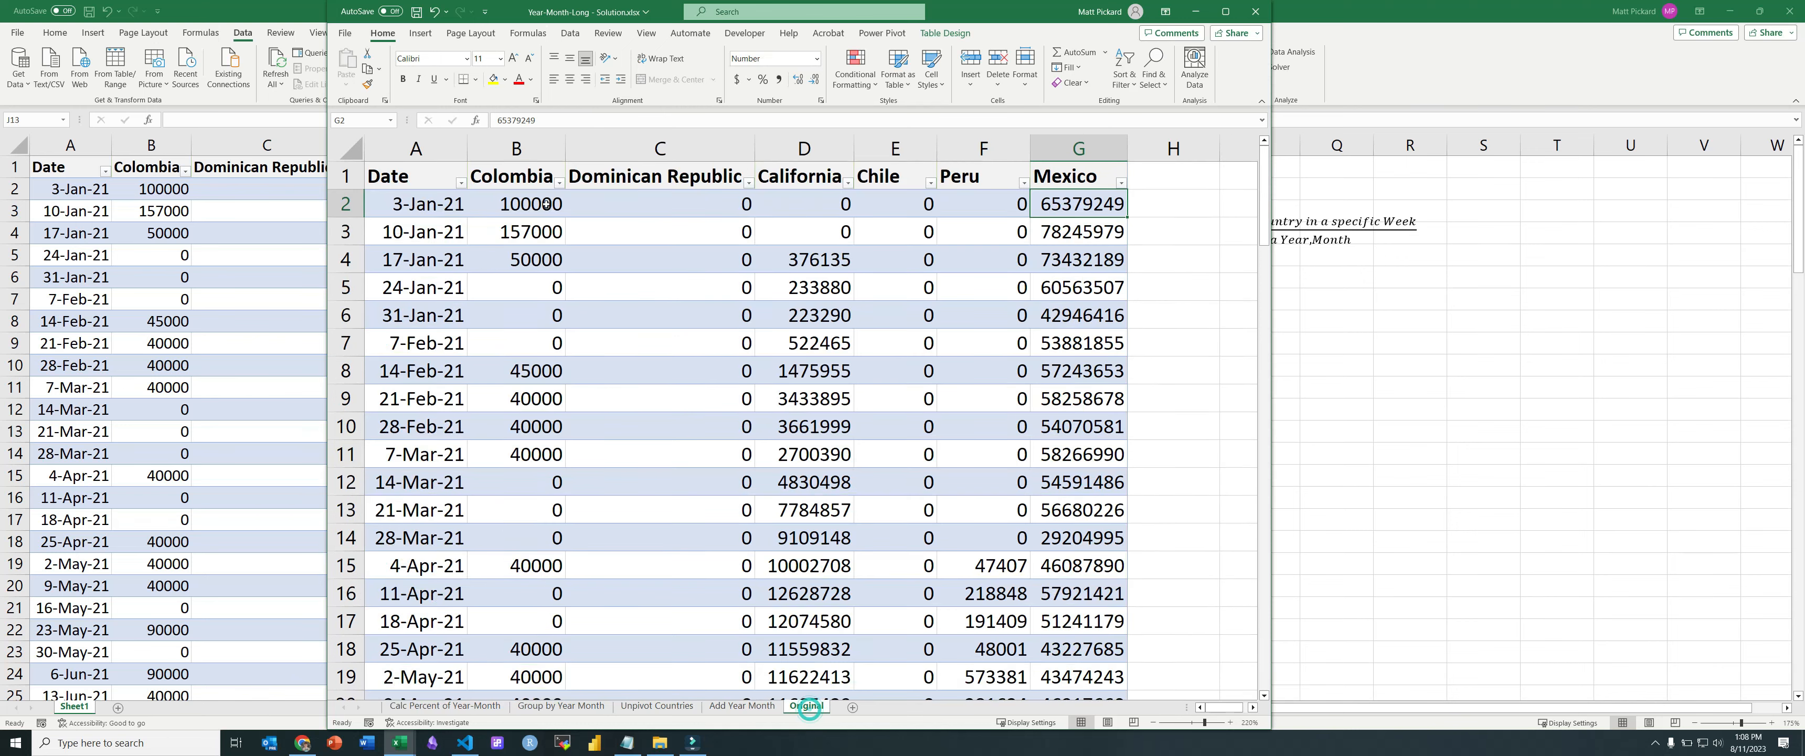
pyautogui.click(445, 705)
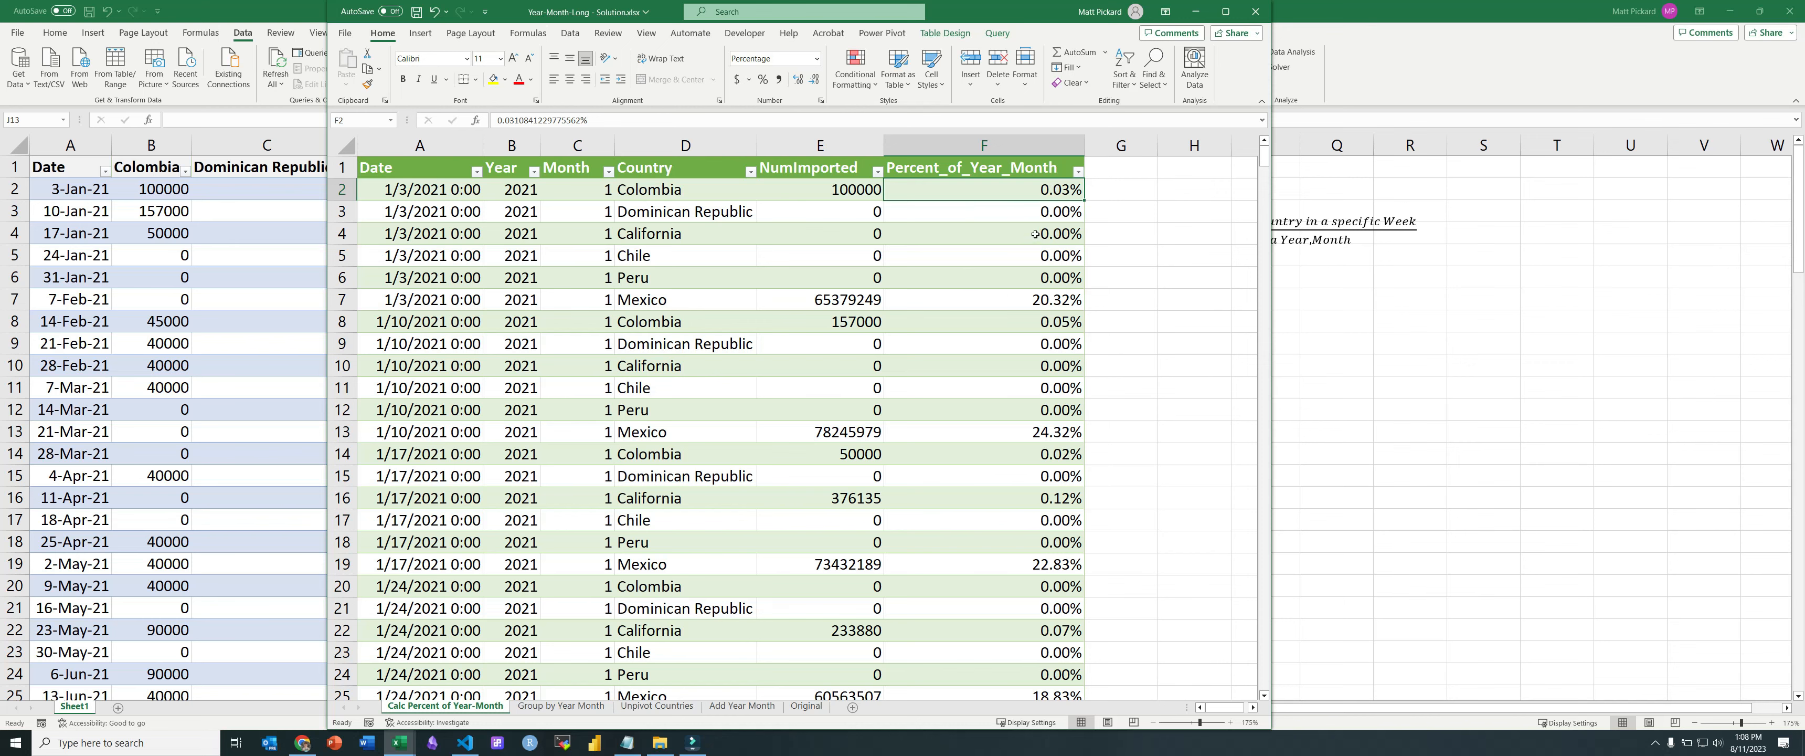
# Step: Switch to the Year-Month-Long workbook and review the 3-Jan-21 import cells of each country alongside the Percent_of_Year_Month formula
pyautogui.click(1391, 329)
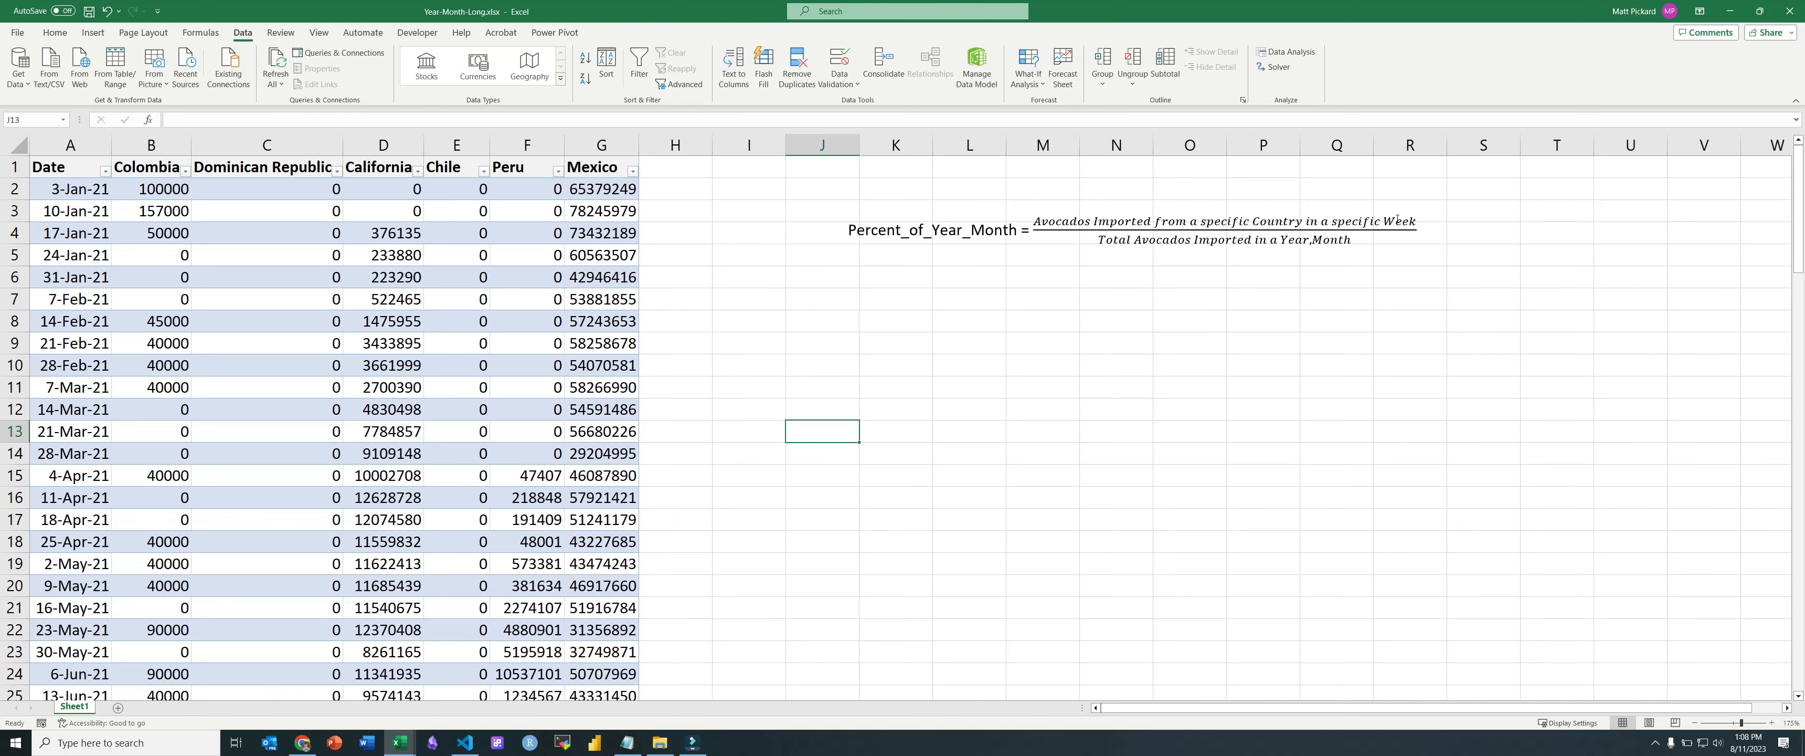
pyautogui.click(142, 189)
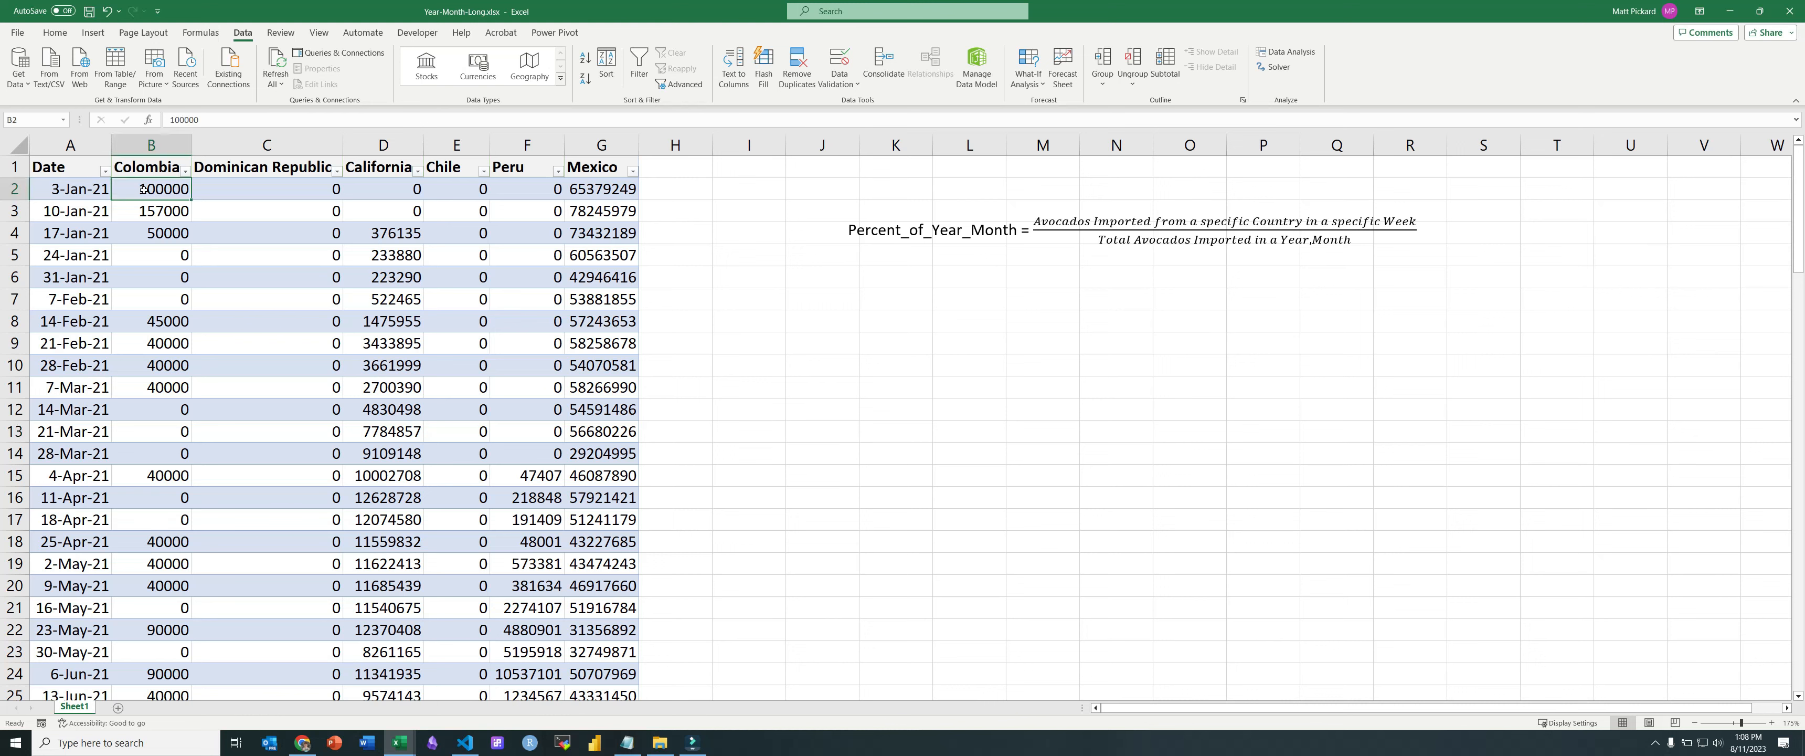
pyautogui.click(255, 190)
pyautogui.click(374, 189)
pyautogui.click(463, 188)
pyautogui.click(516, 189)
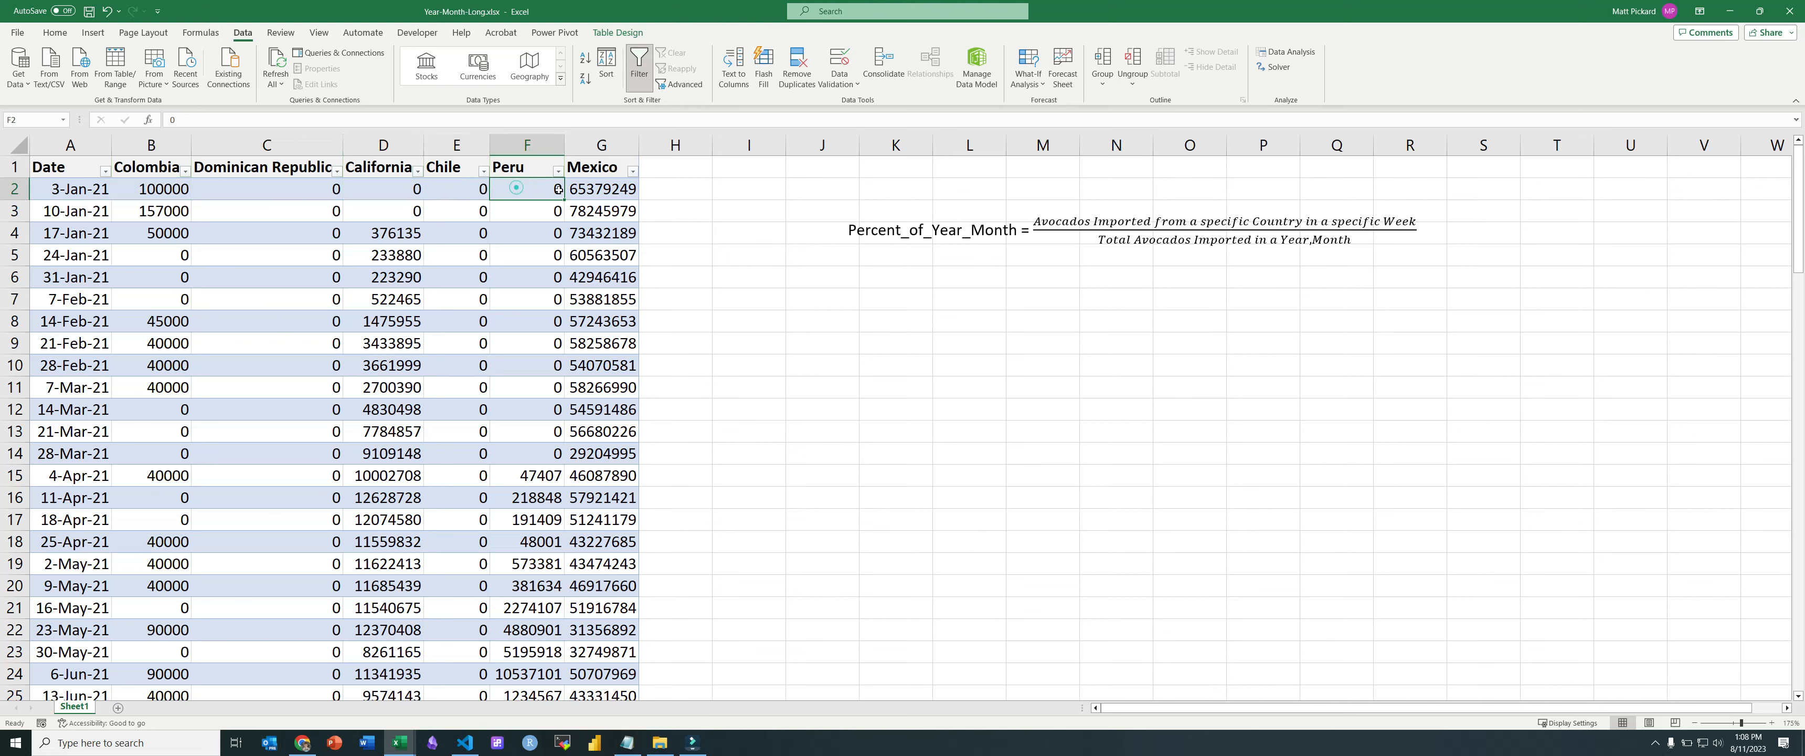
pyautogui.click(569, 186)
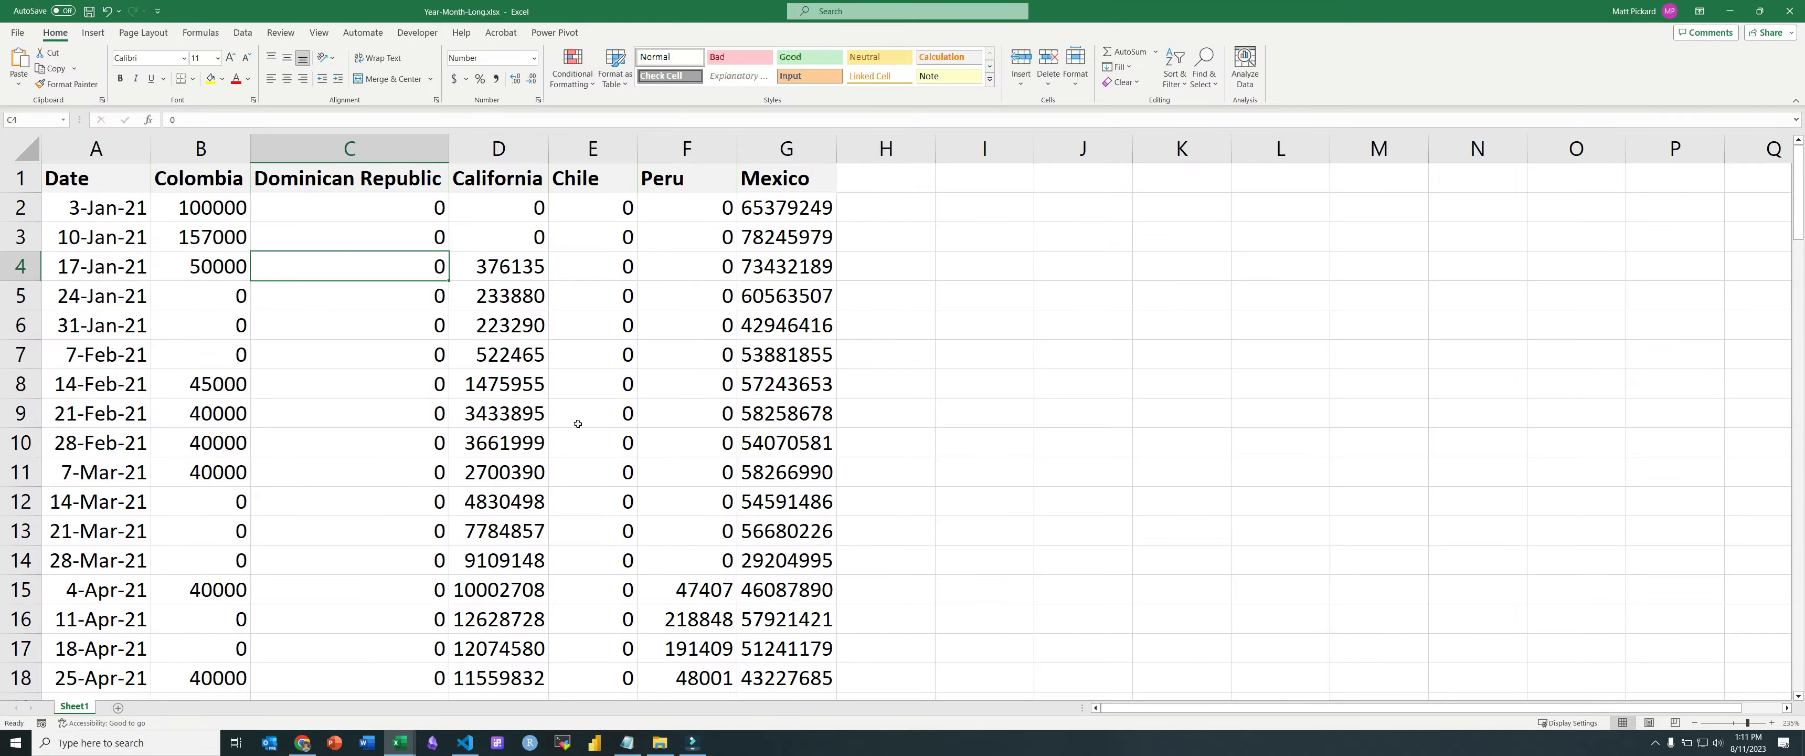
# Step: Rename Sheet1 as Original
pyautogui.doubleClick(74, 706)
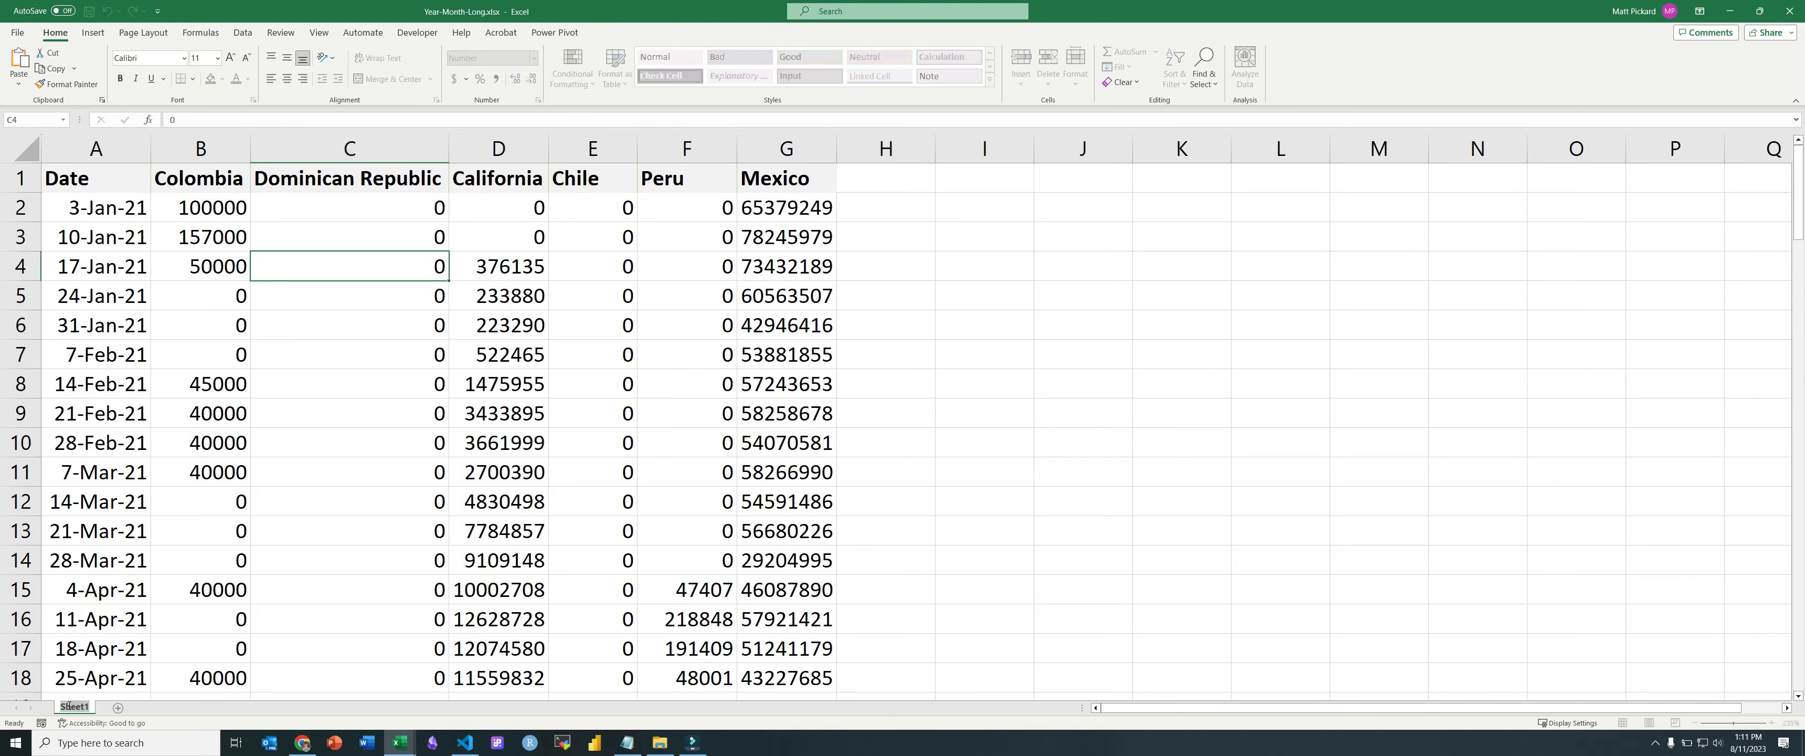
pyautogui.write('original')
pyautogui.press('Return')
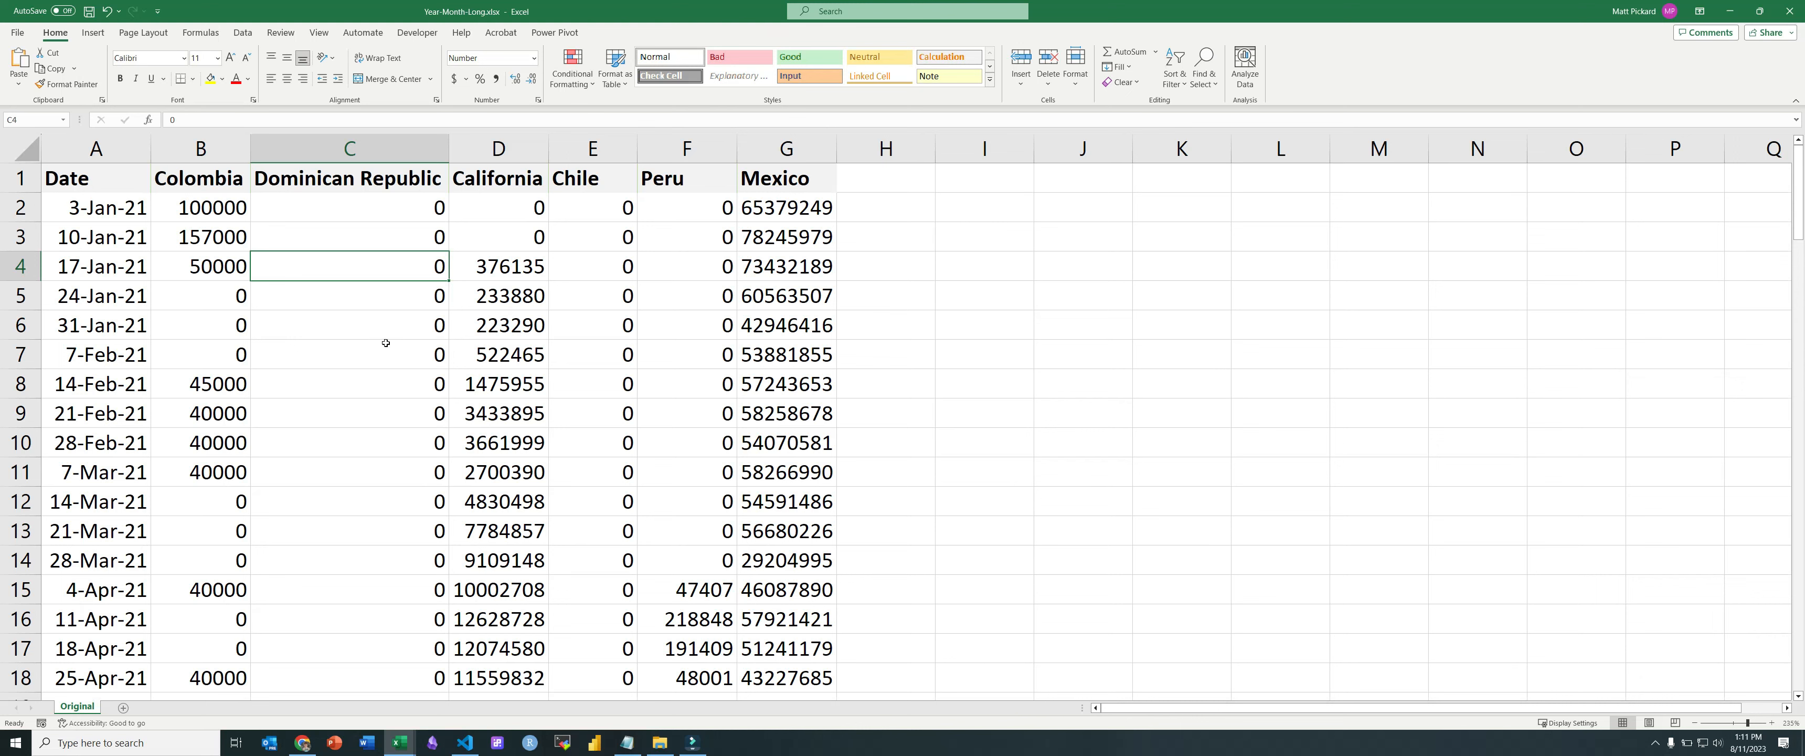
# Step: Load the avocado import range into Power Query as a table with headers and name the query Original
pyautogui.click(274, 332)
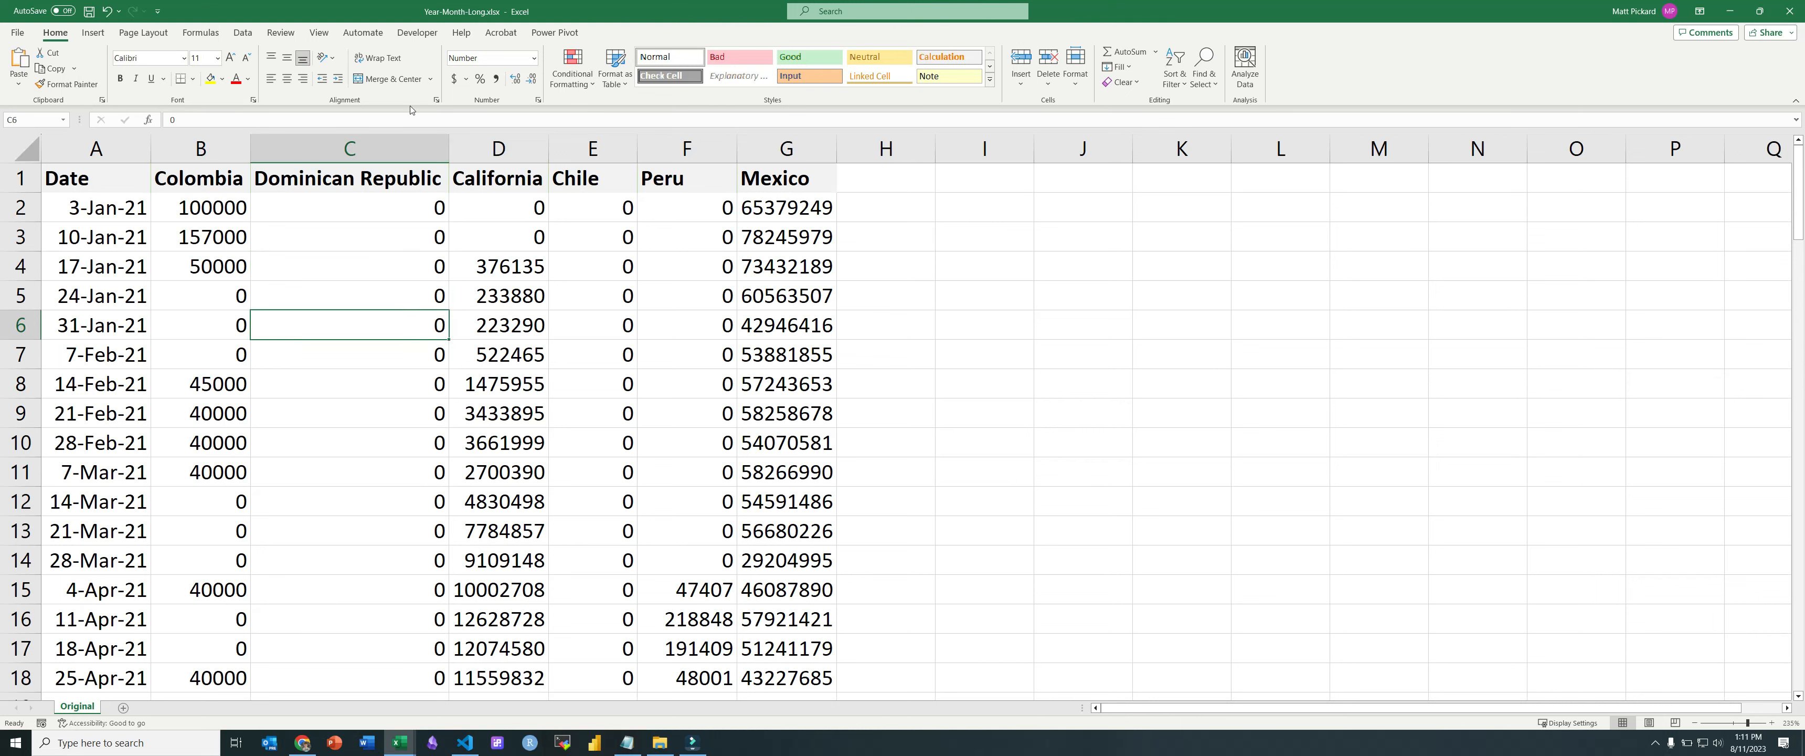
pyautogui.click(241, 33)
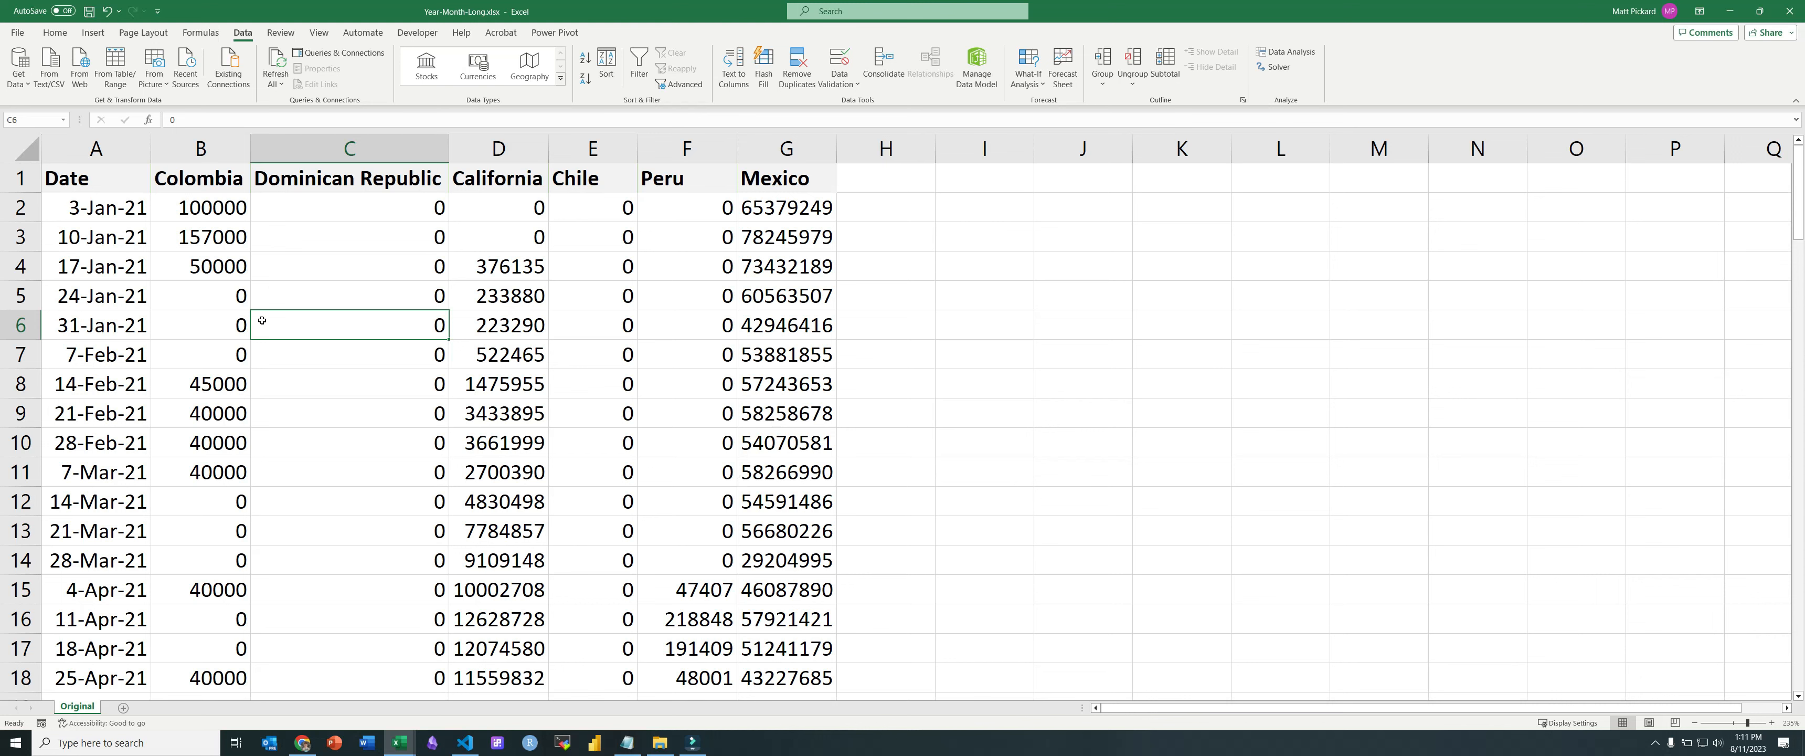
pyautogui.click(116, 67)
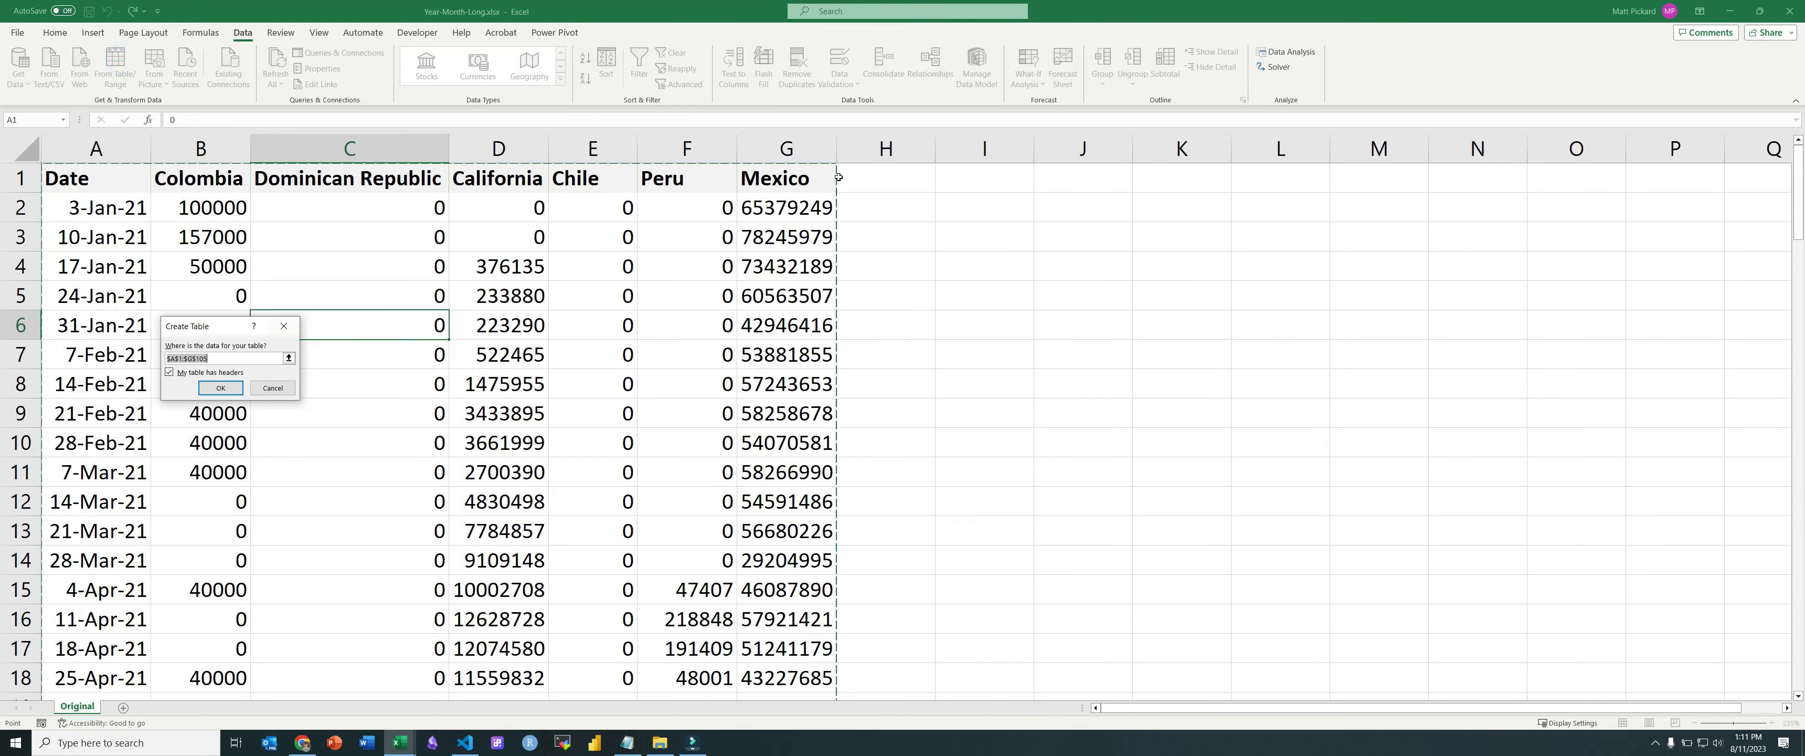
pyautogui.click(220, 388)
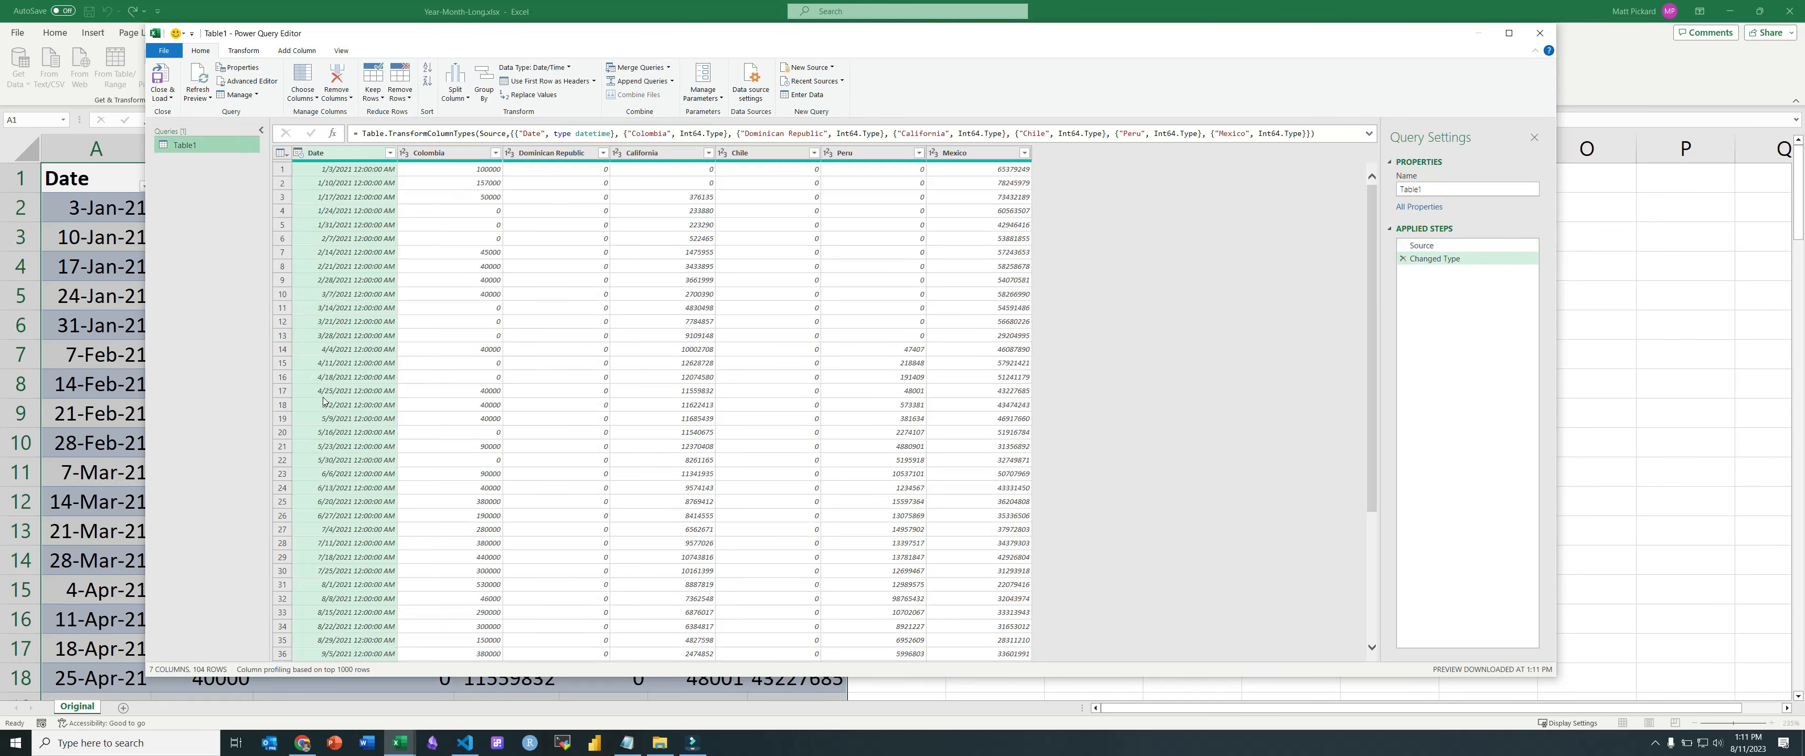
pyautogui.doubleClick(189, 147)
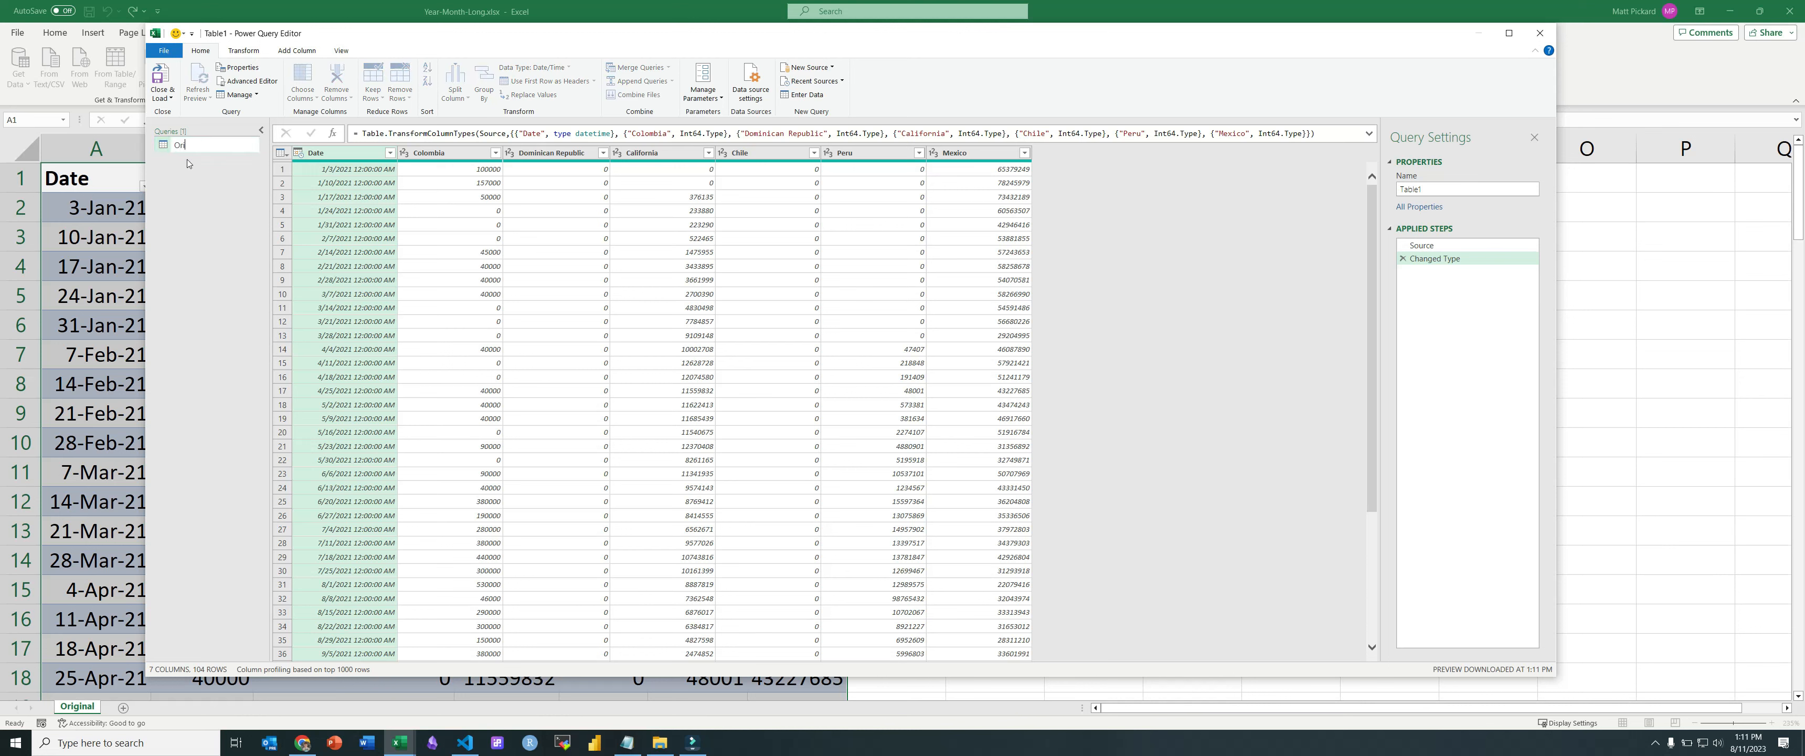
pyautogui.press('Return')
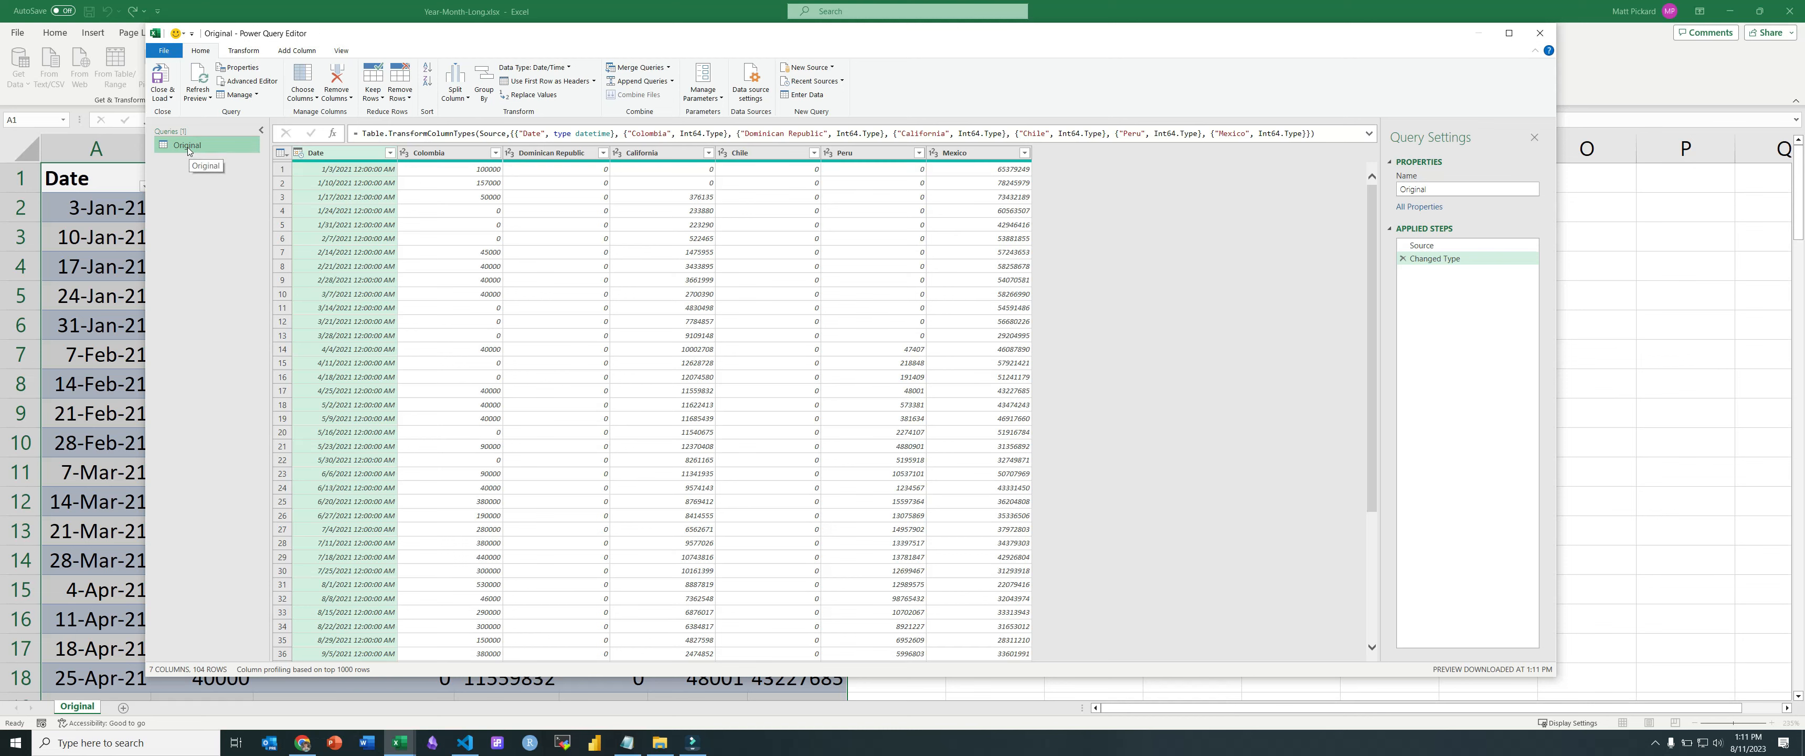
# Step: Duplicate the Original query and name the copy Add Year Month
pyautogui.rightClick(188, 150)
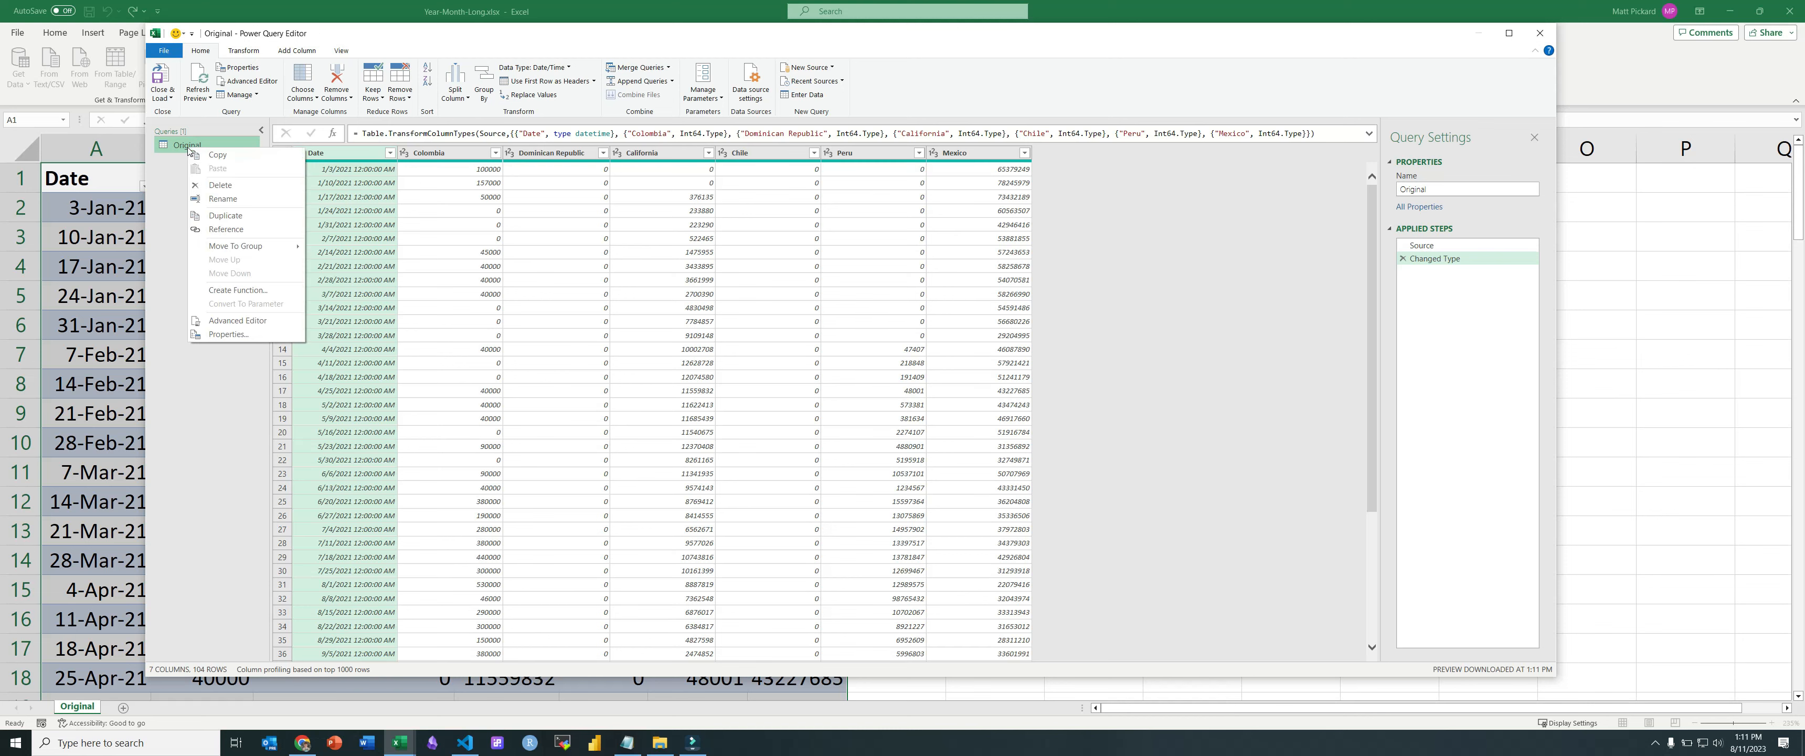
pyautogui.click(221, 215)
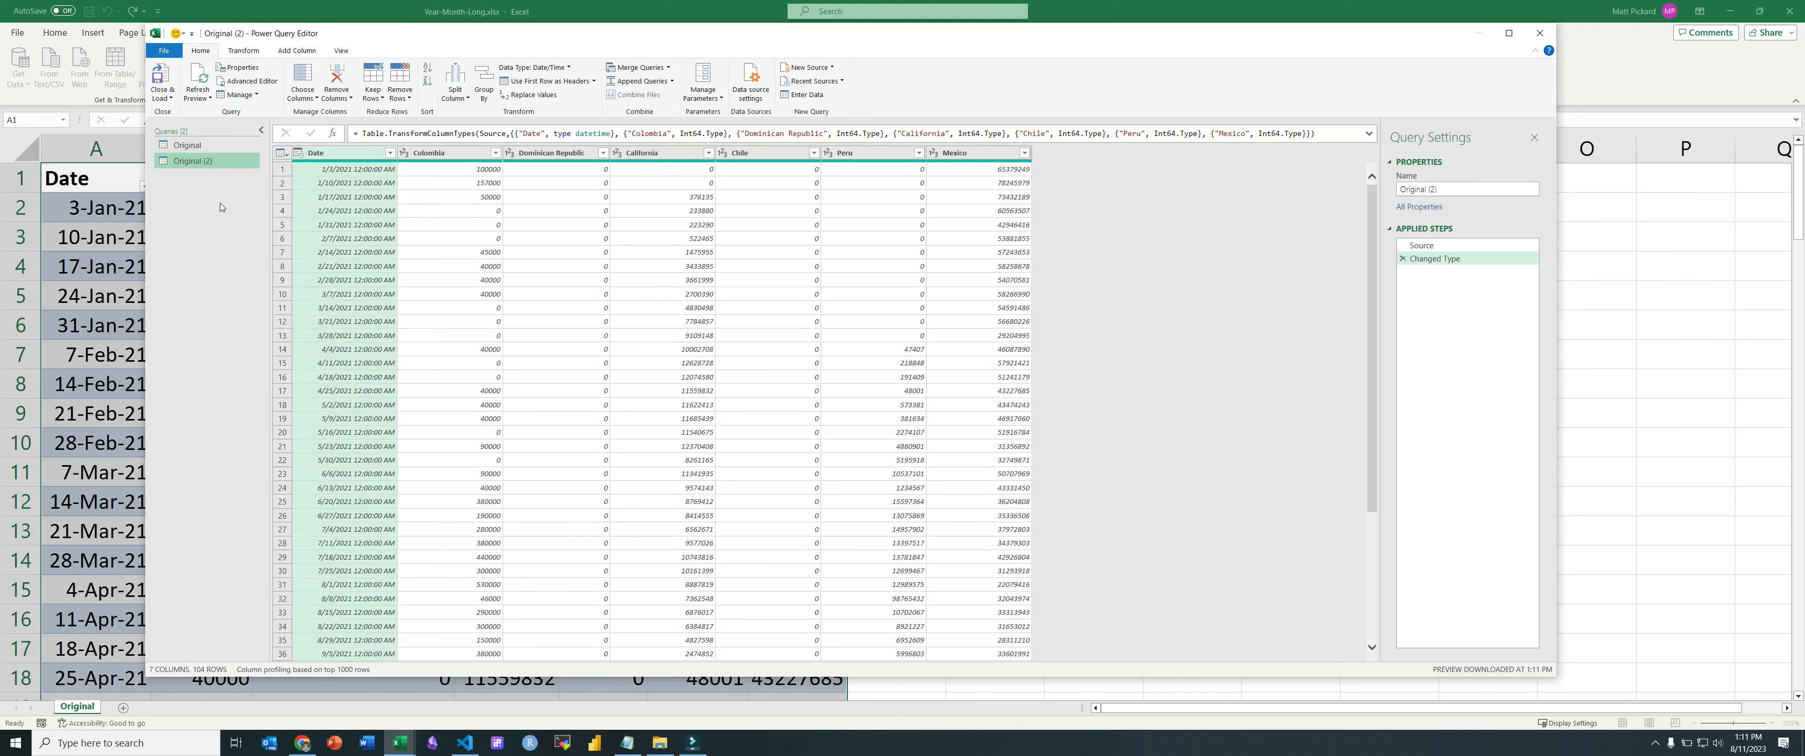
pyautogui.doubleClick(195, 160)
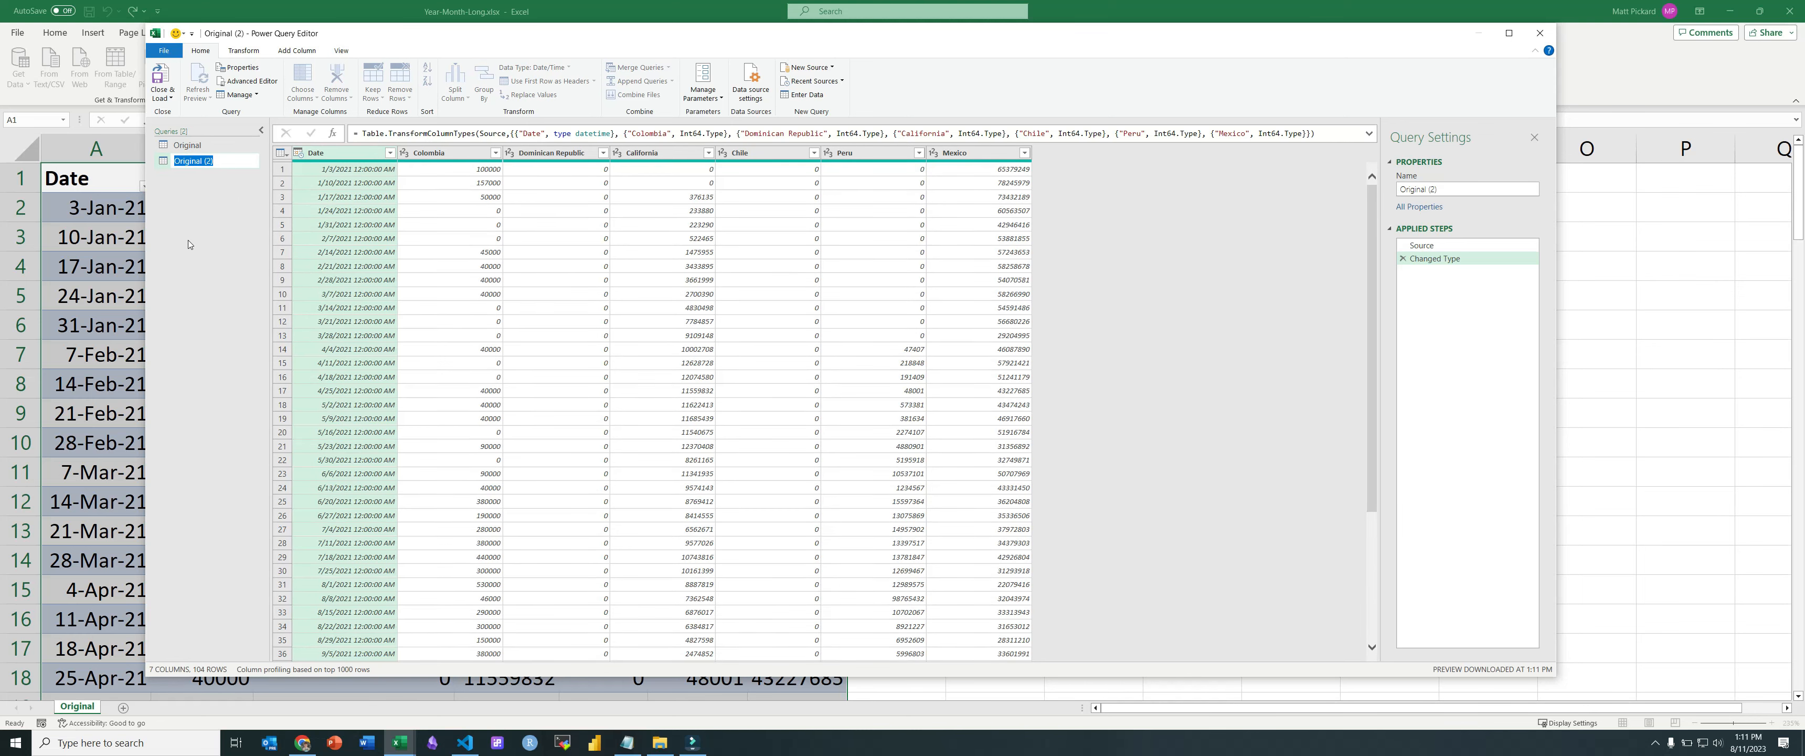
pyautogui.write('Add Year Month')
pyautogui.press('Return')
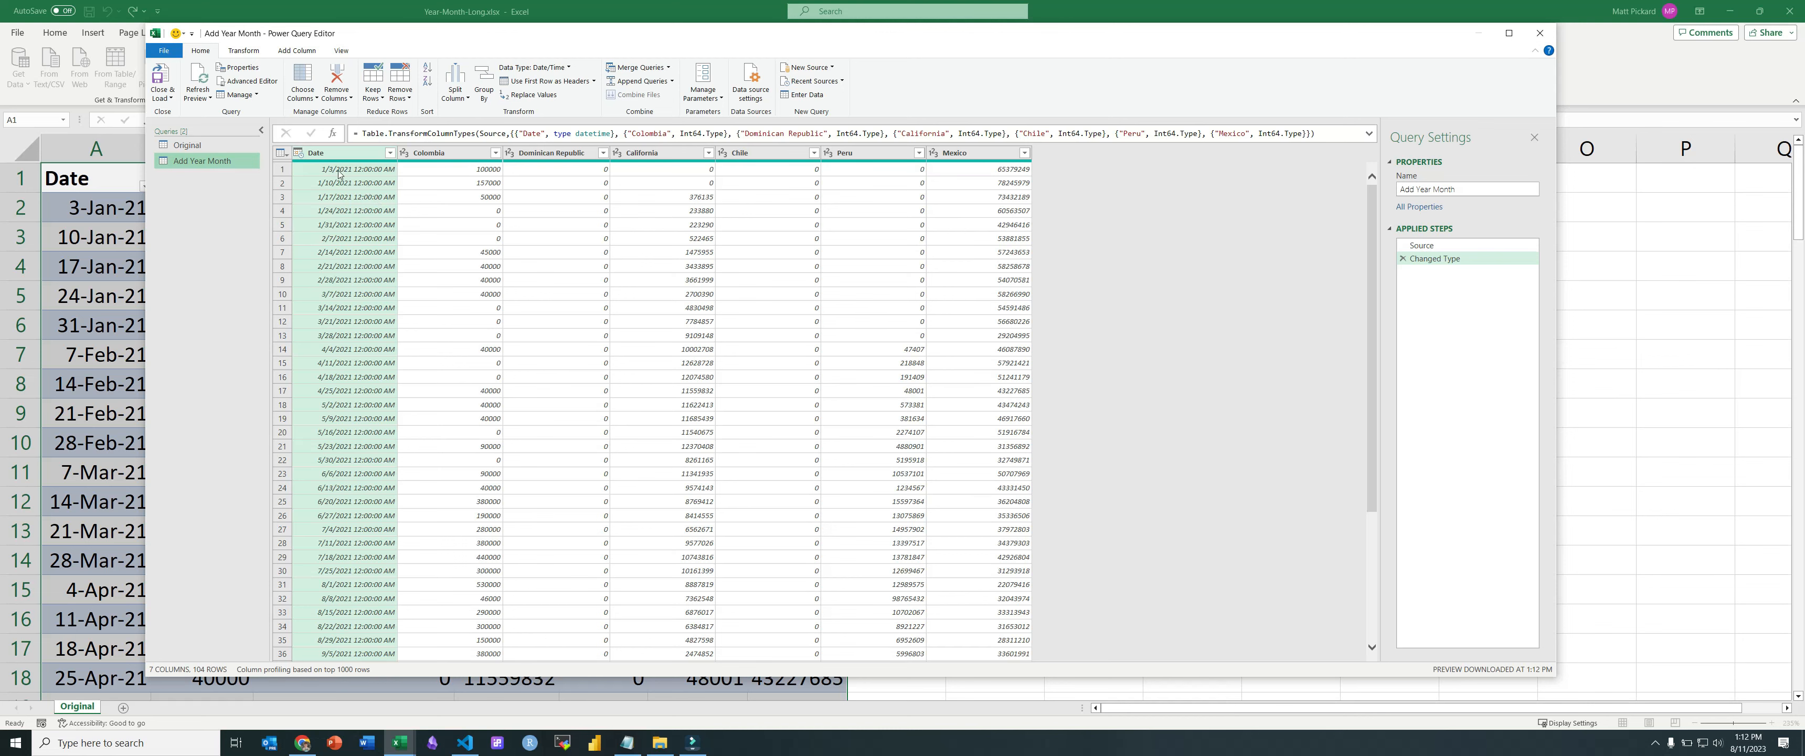
# Step: Add a Year column extracted from the Date column in the Add Year Month query
pyautogui.click(337, 154)
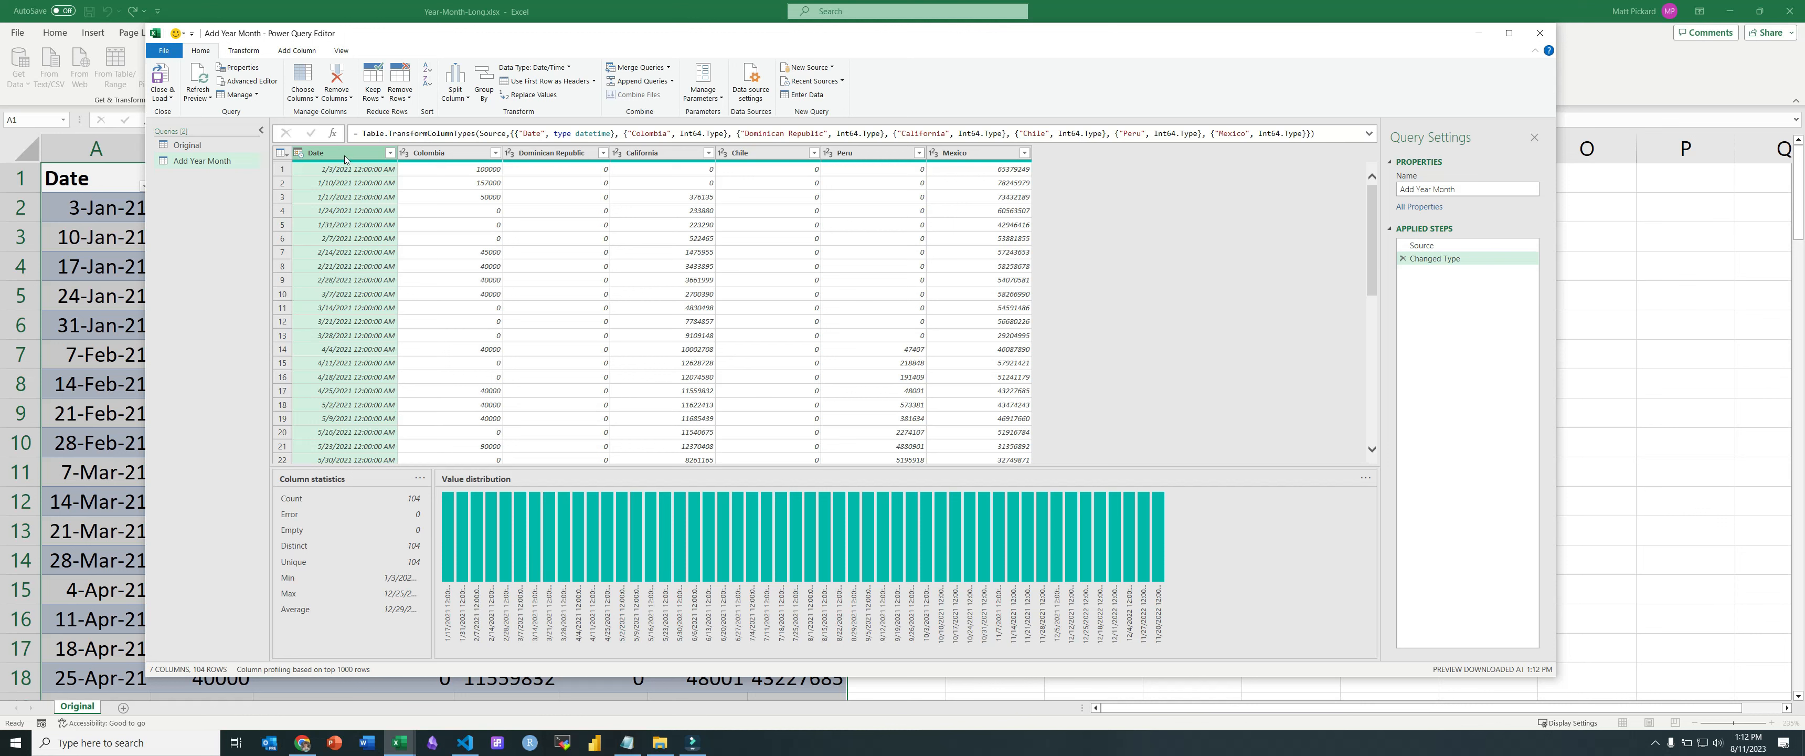
pyautogui.click(276, 55)
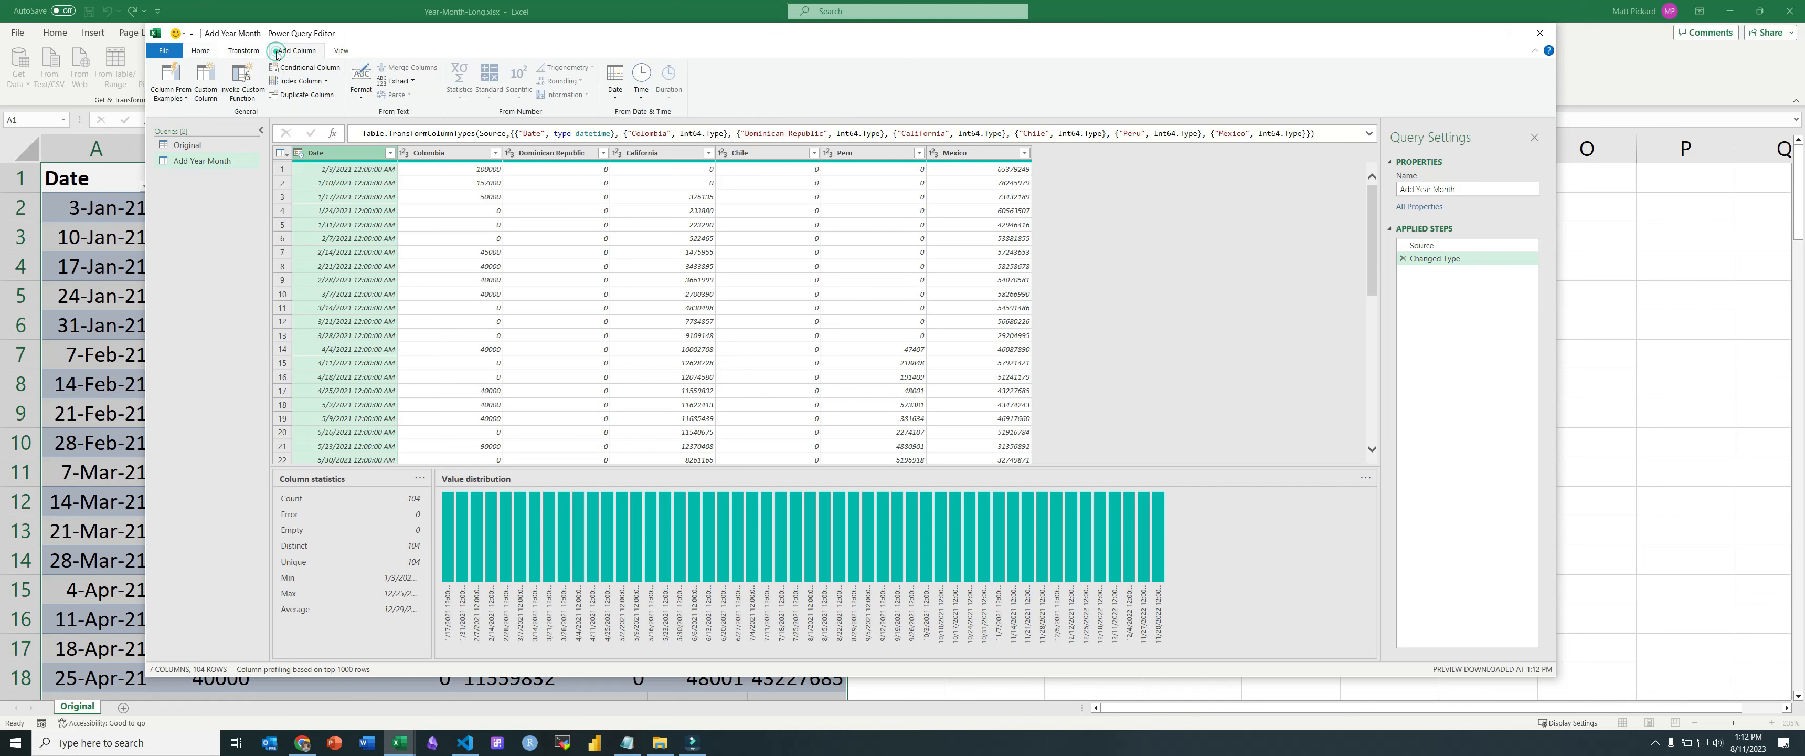
pyautogui.click(614, 94)
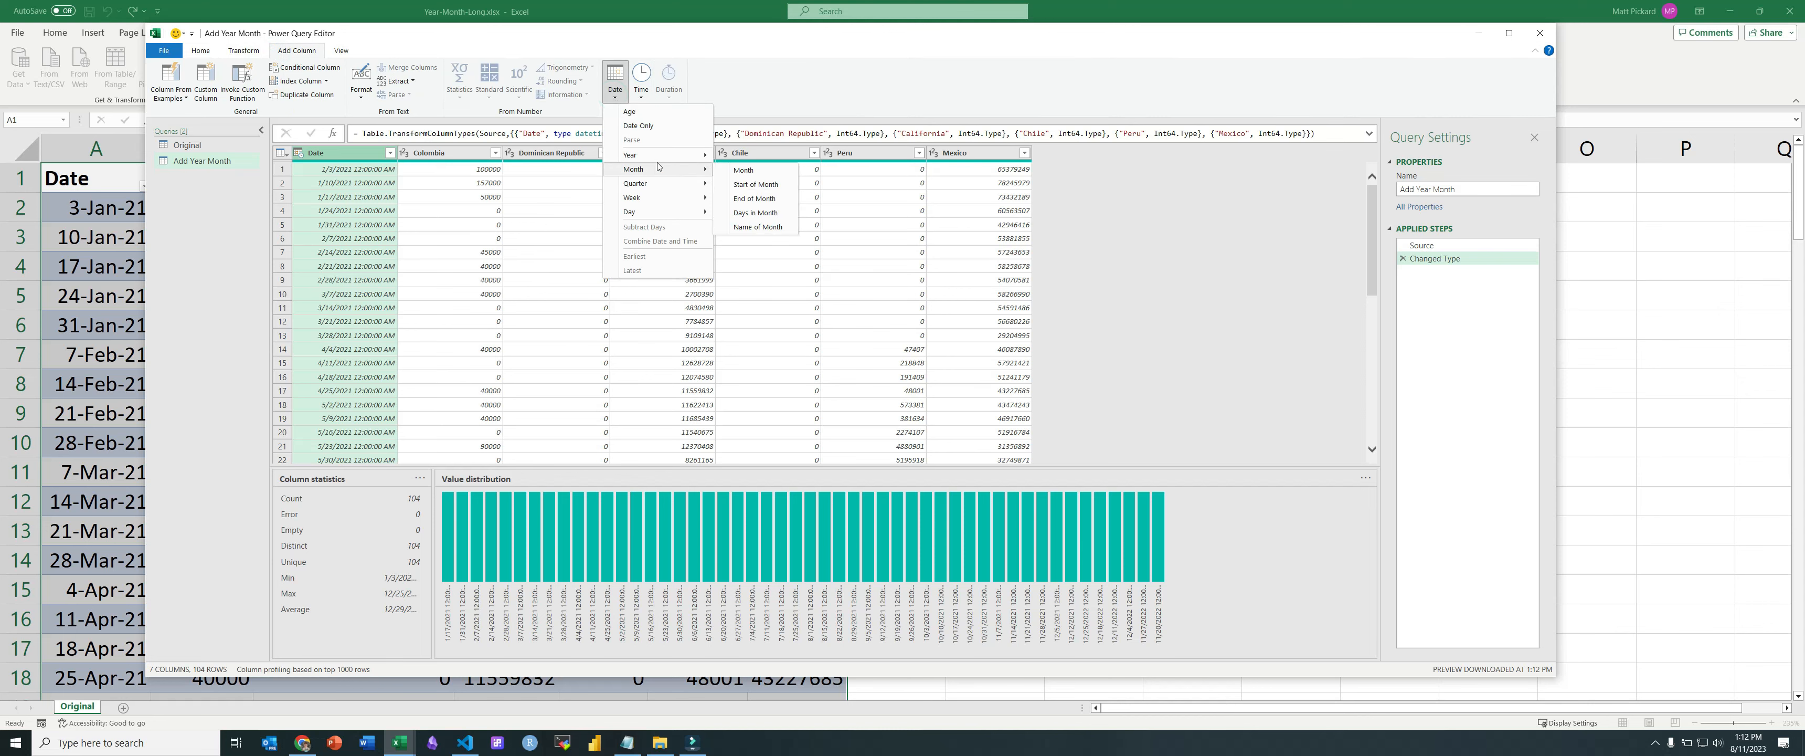
pyautogui.moveTo(666, 156)
pyautogui.click(741, 157)
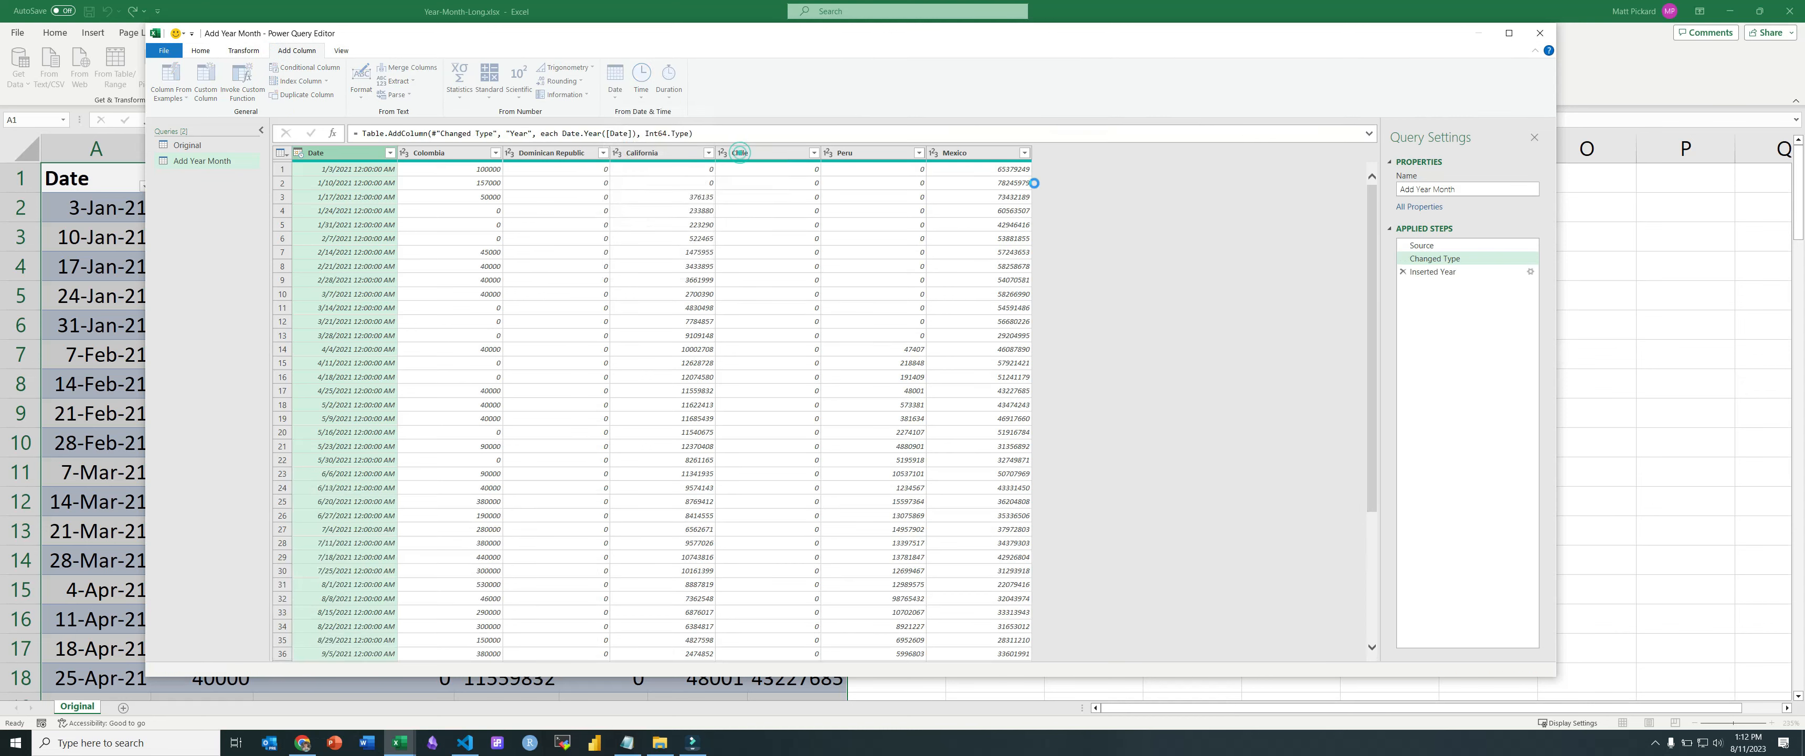
# Step: Add a numeric Month column extracted from the Date column
pyautogui.click(336, 152)
pyautogui.click(614, 98)
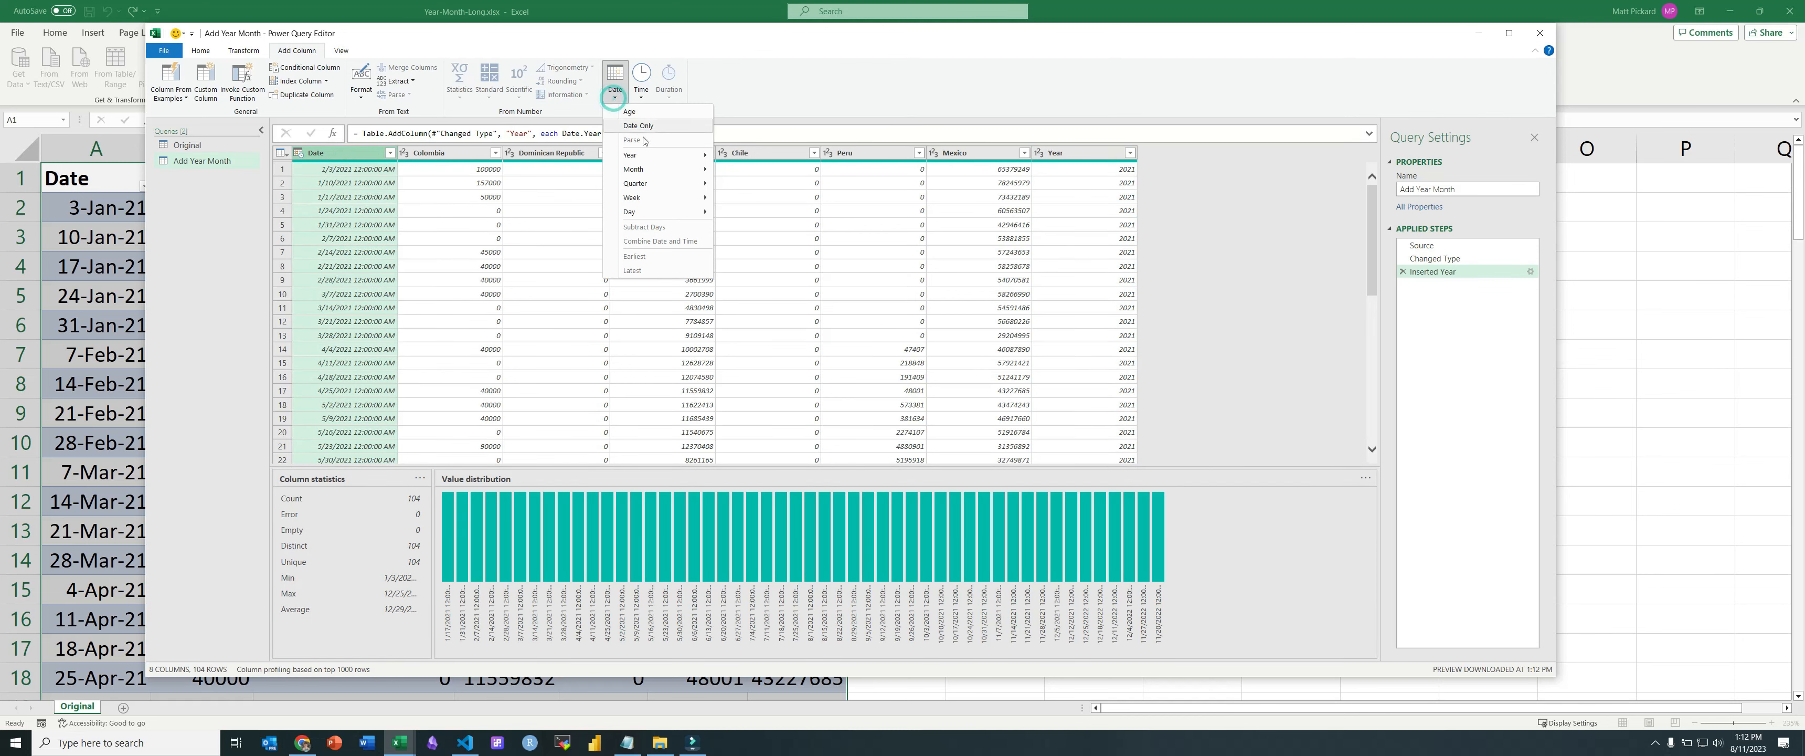
pyautogui.moveTo(665, 169)
pyautogui.click(743, 171)
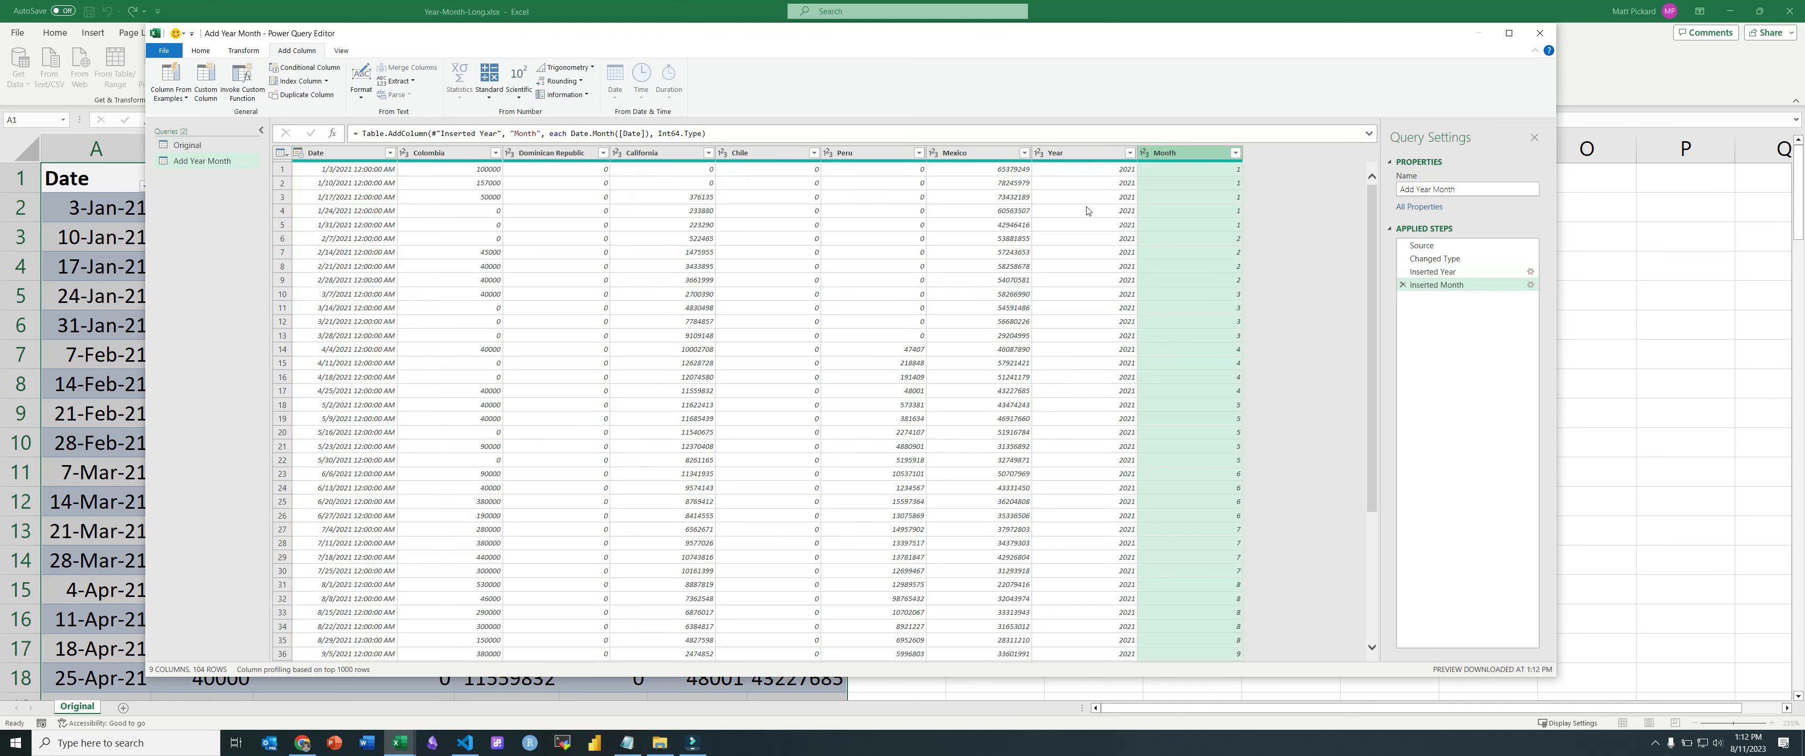
# Step: Move the Year and Month columns together so they sit between Date and Colombia
pyautogui.click(1082, 155)
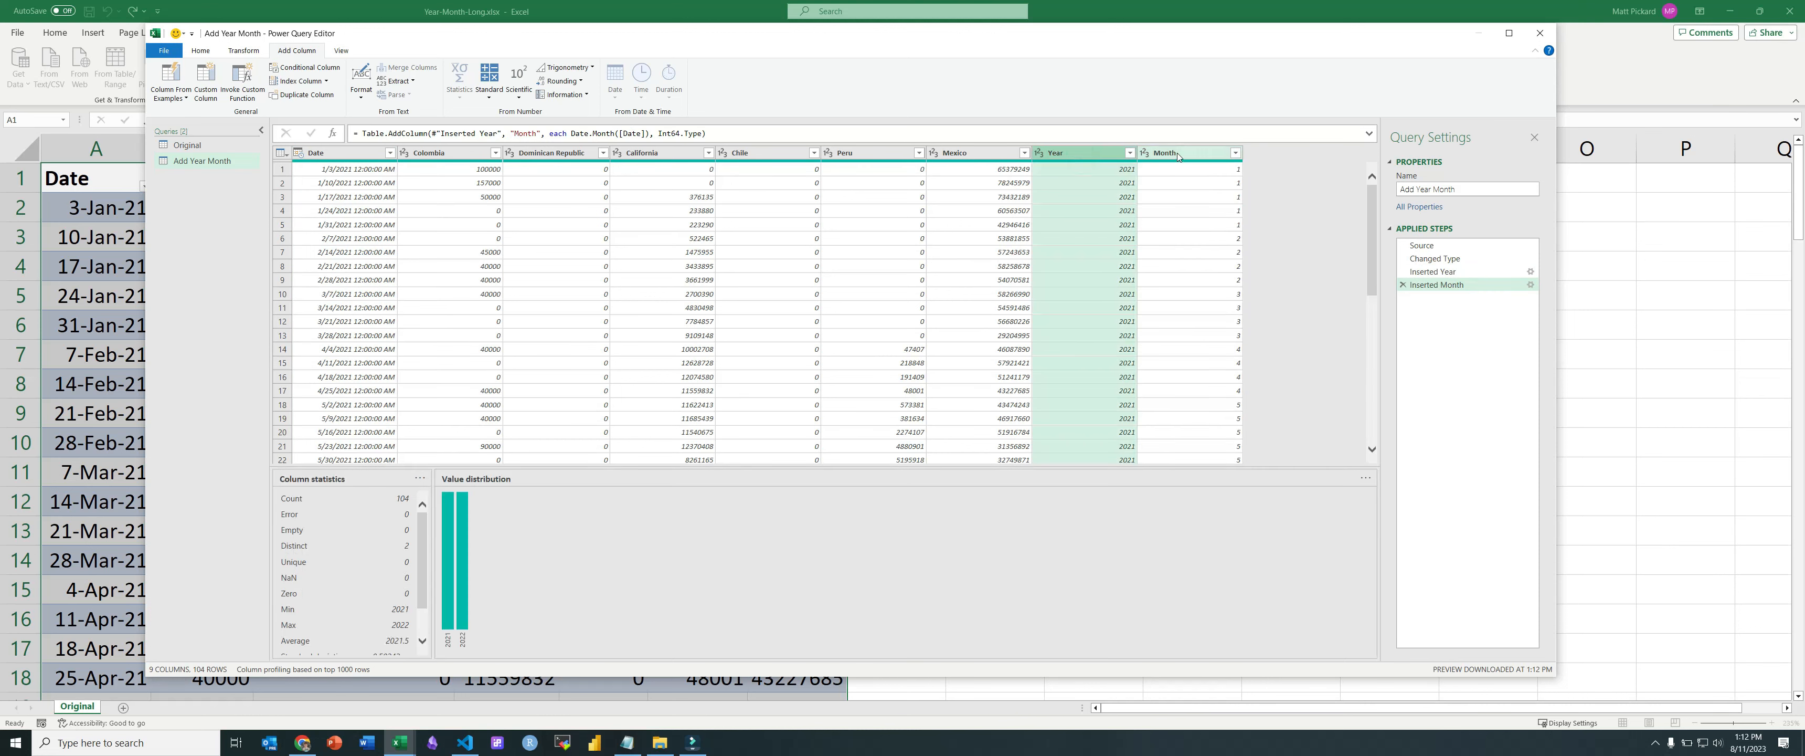
pyautogui.keyDown('ctrl'); pyautogui.click(1177, 156); pyautogui.keyUp('ctrl')
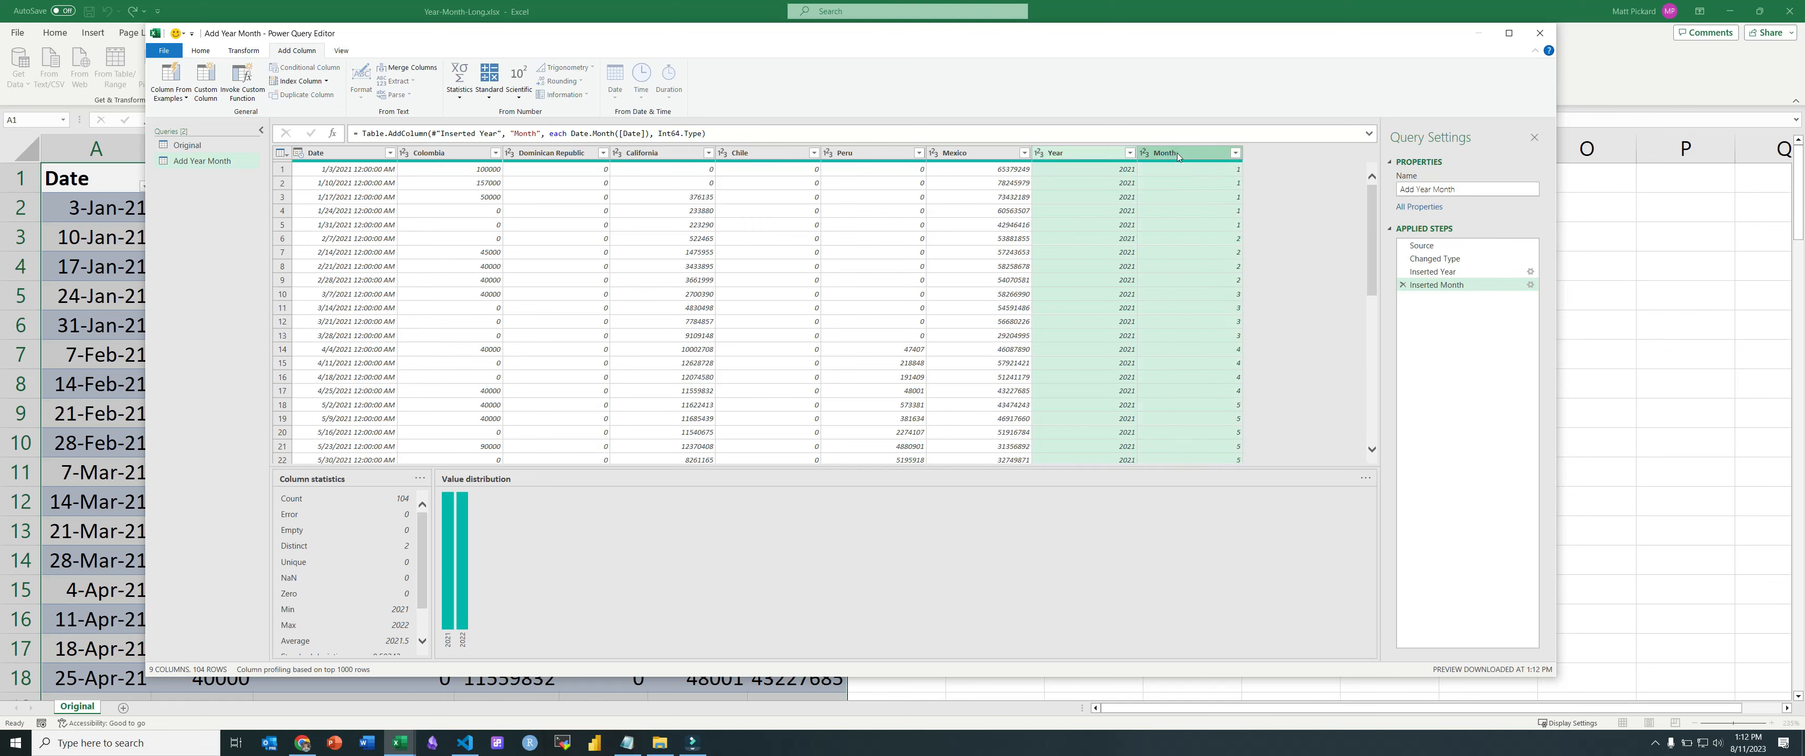
pyautogui.moveTo(1177, 155); pyautogui.dragTo(407, 156)
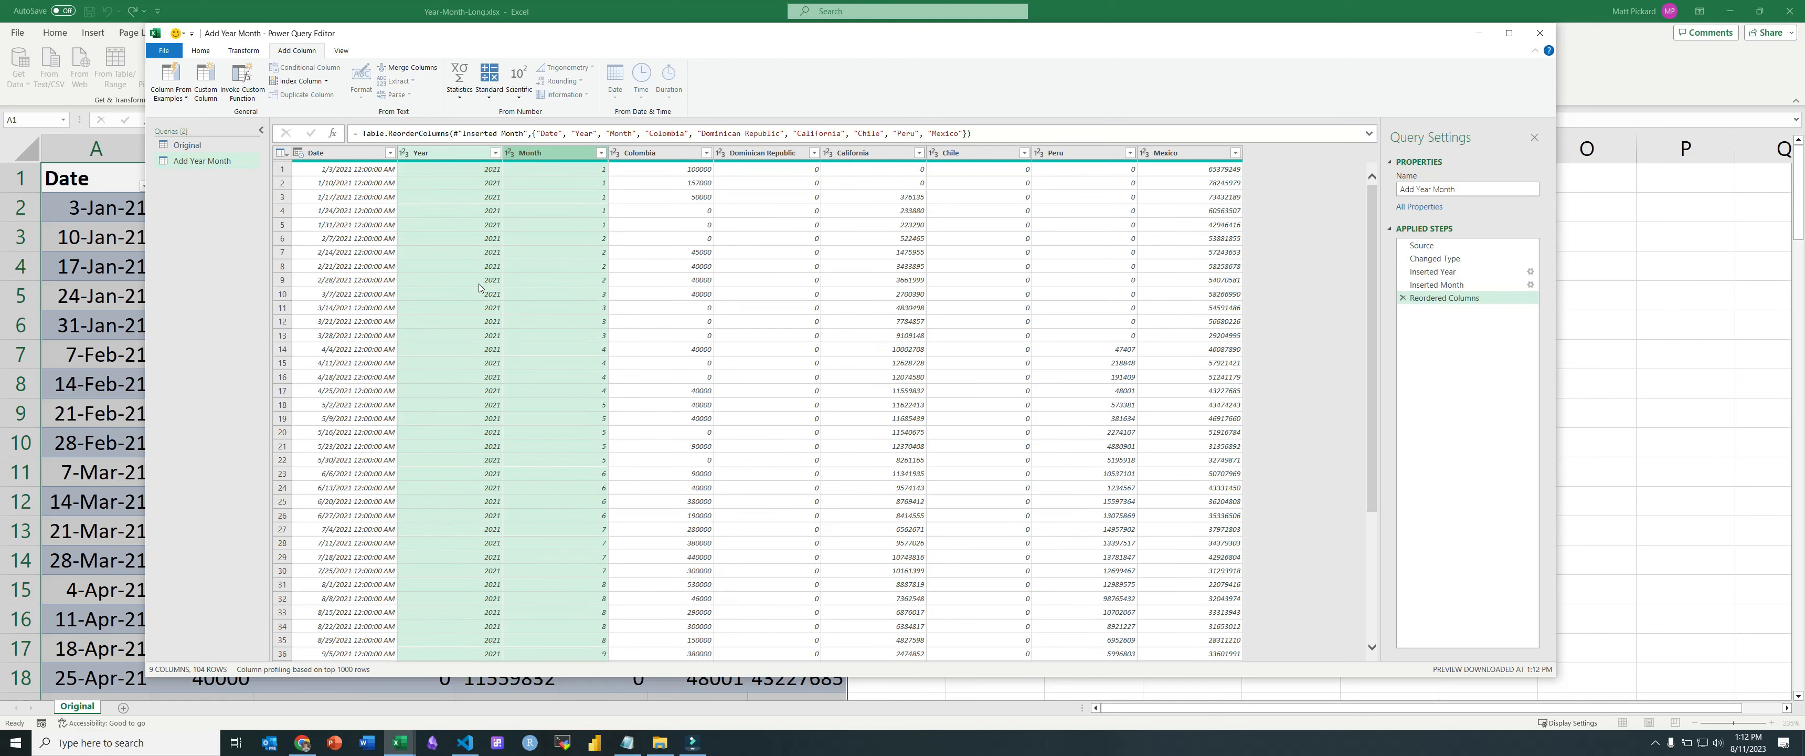
# Step: Duplicate the Add Year Month query and name the copy Unpivot Countries
pyautogui.rightClick(199, 161)
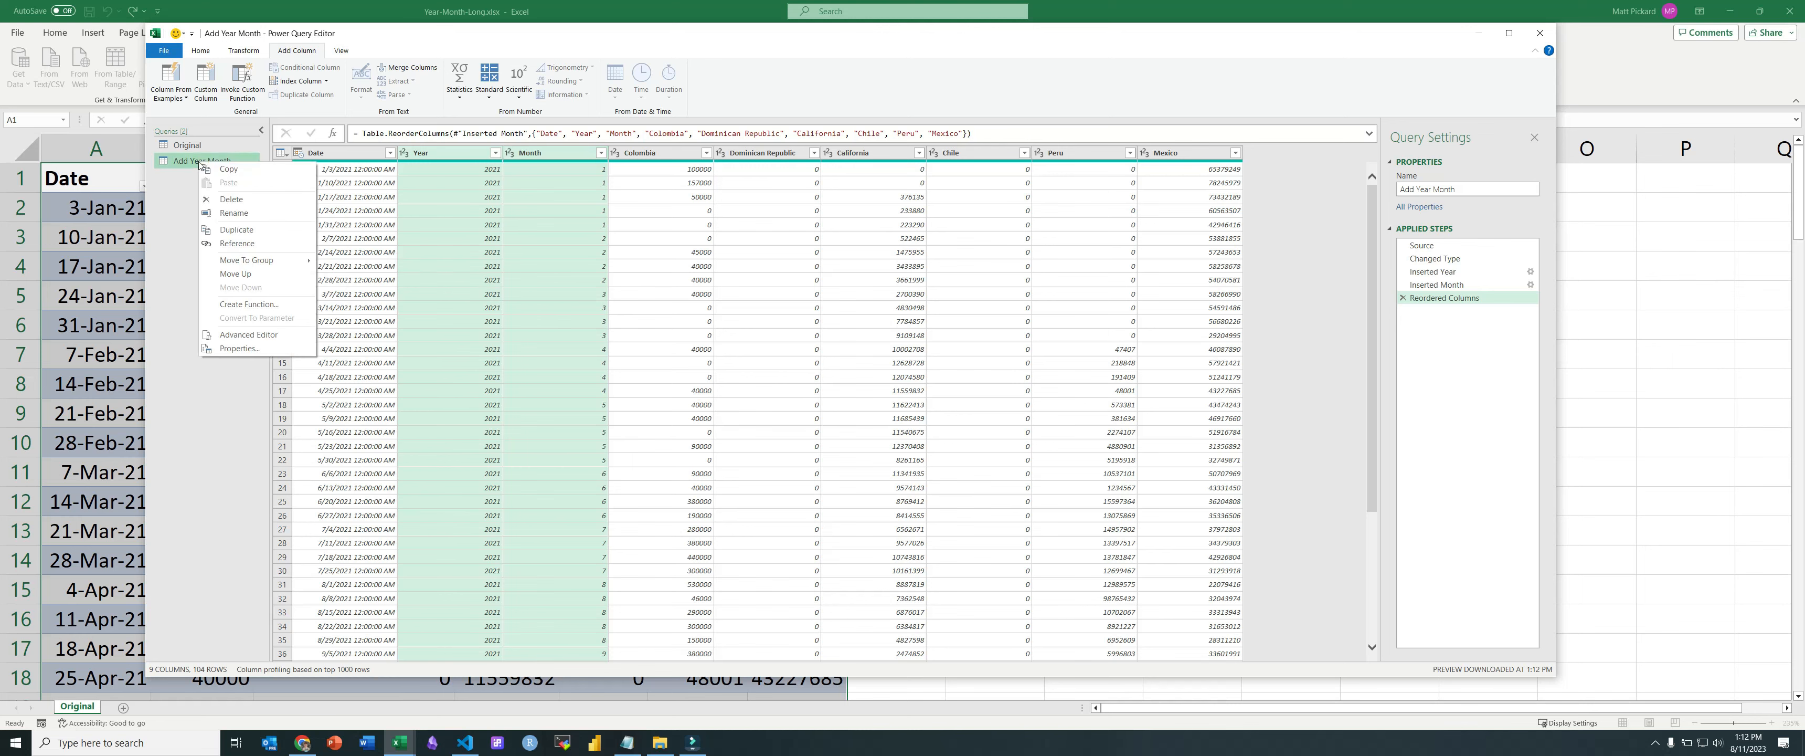
pyautogui.click(234, 235)
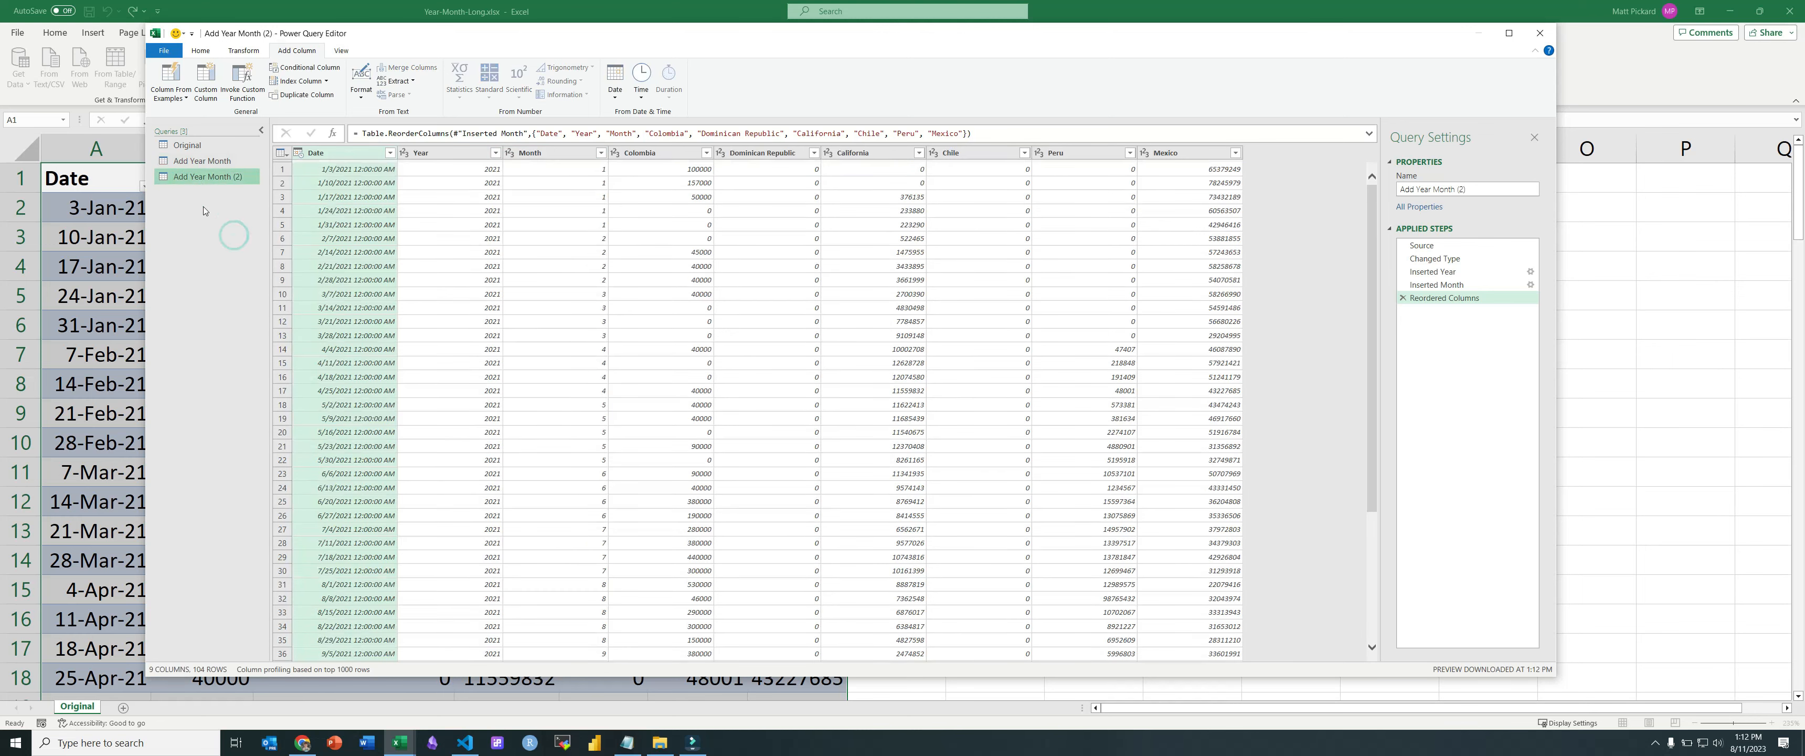
pyautogui.doubleClick(196, 178)
pyautogui.write('Unp')
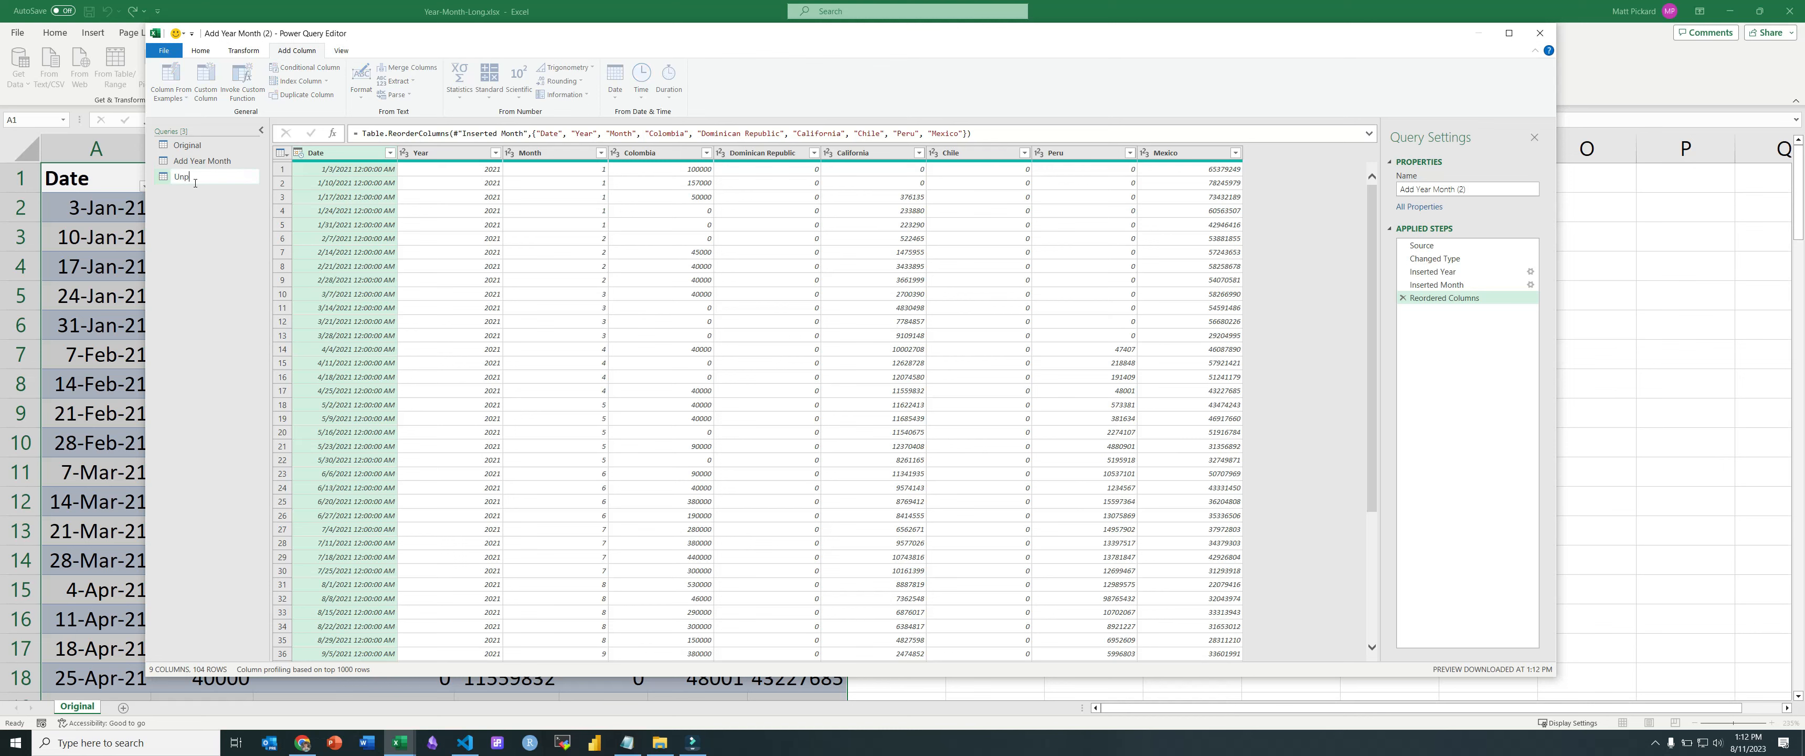
pyautogui.write('ivot Countries')
pyautogui.press('Return')
# Step: Unpivot the country columns from Colombia through Mexico in the Unpivot Countries query
pyautogui.click(640, 153)
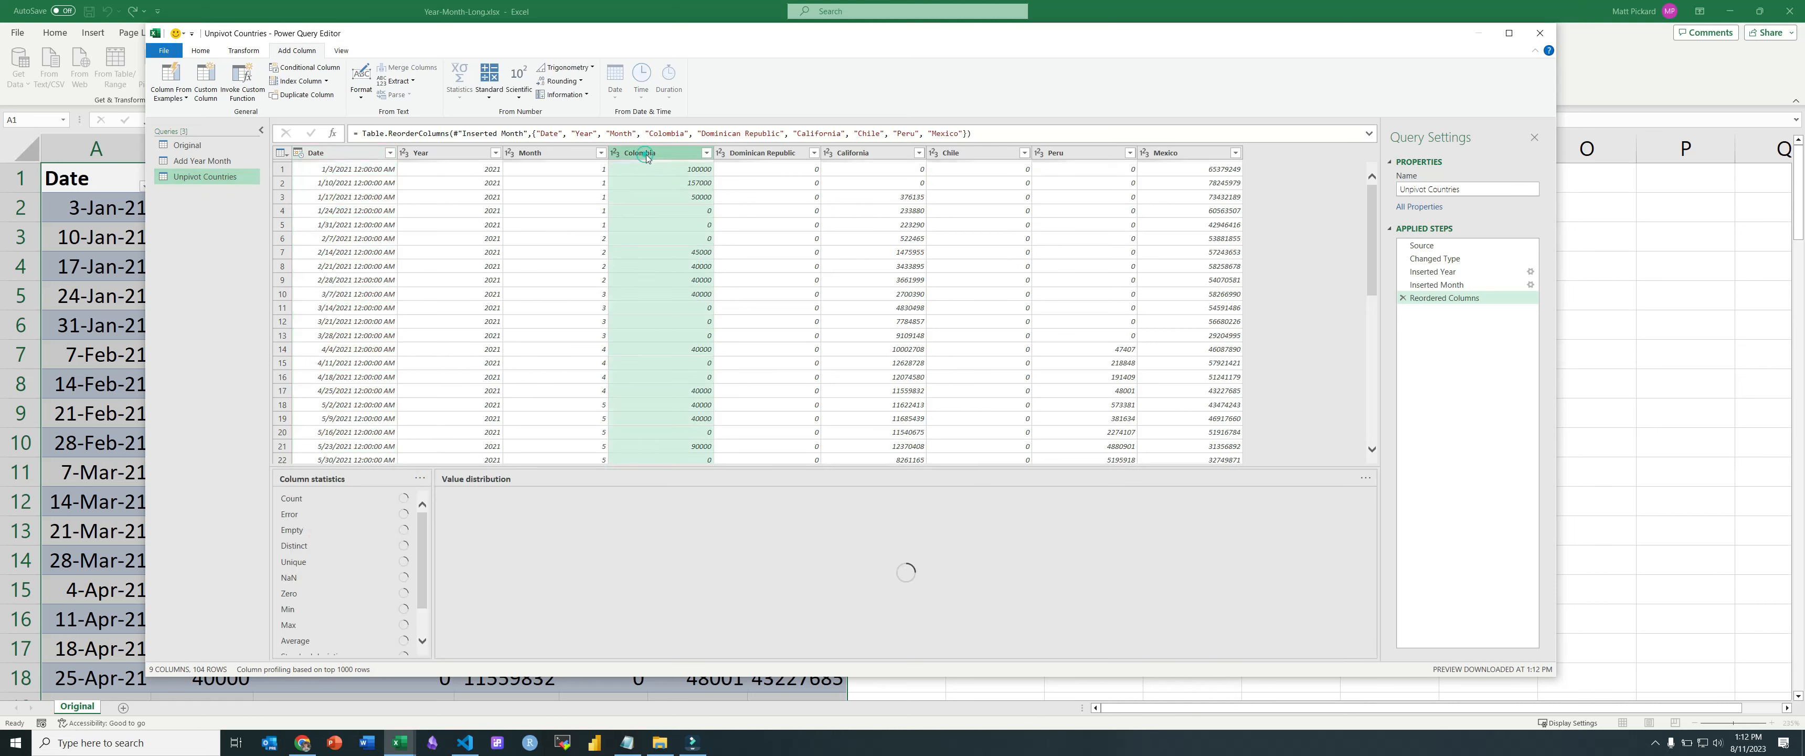
pyautogui.keyDown('shift'); pyautogui.click(1184, 152); pyautogui.keyUp('shift')
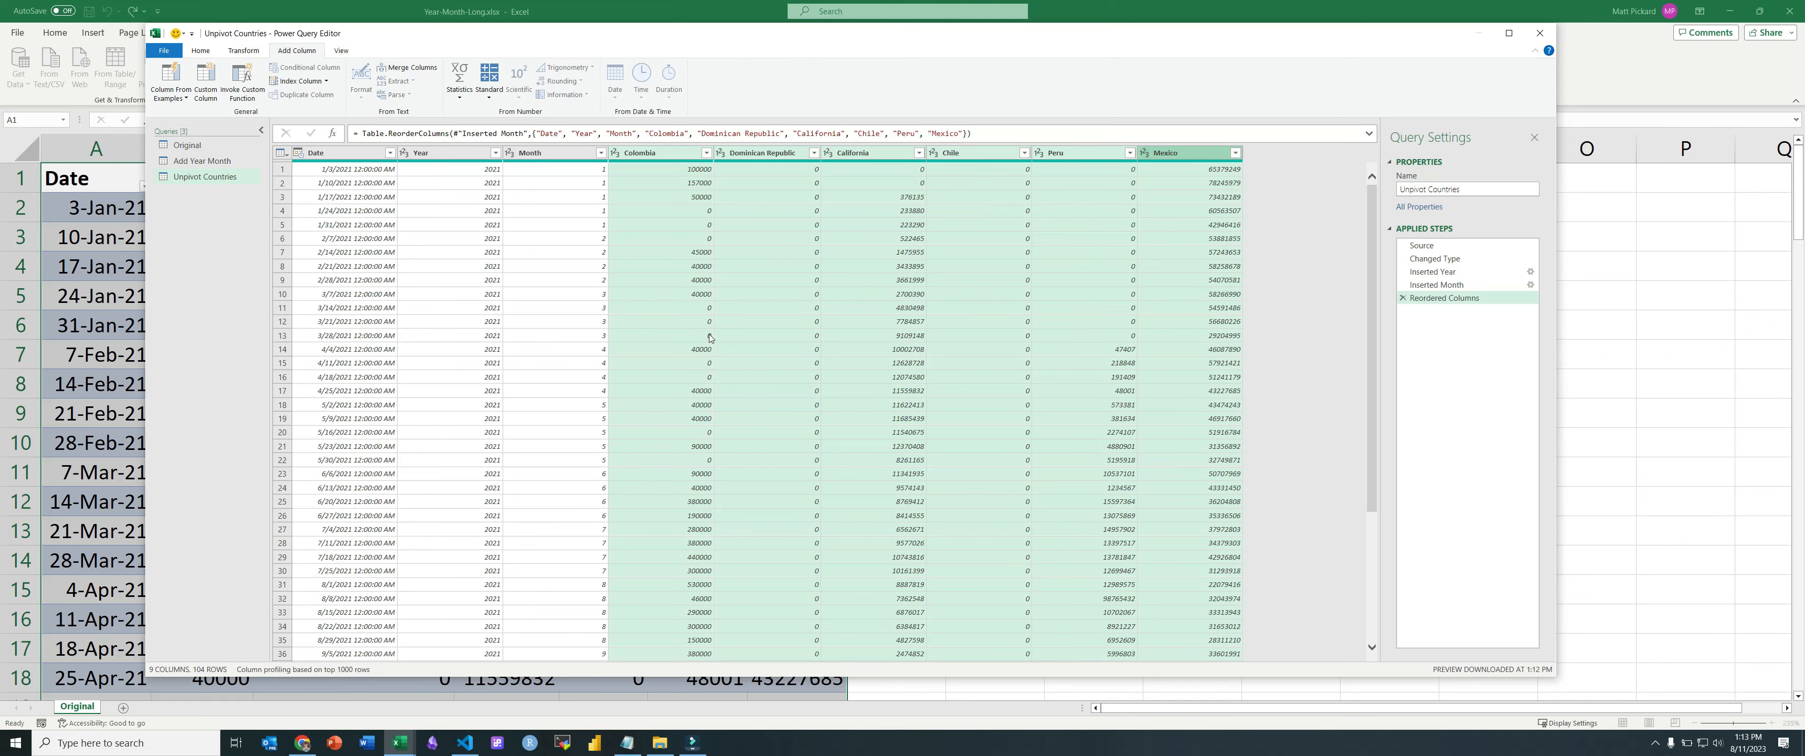
pyautogui.click(644, 153)
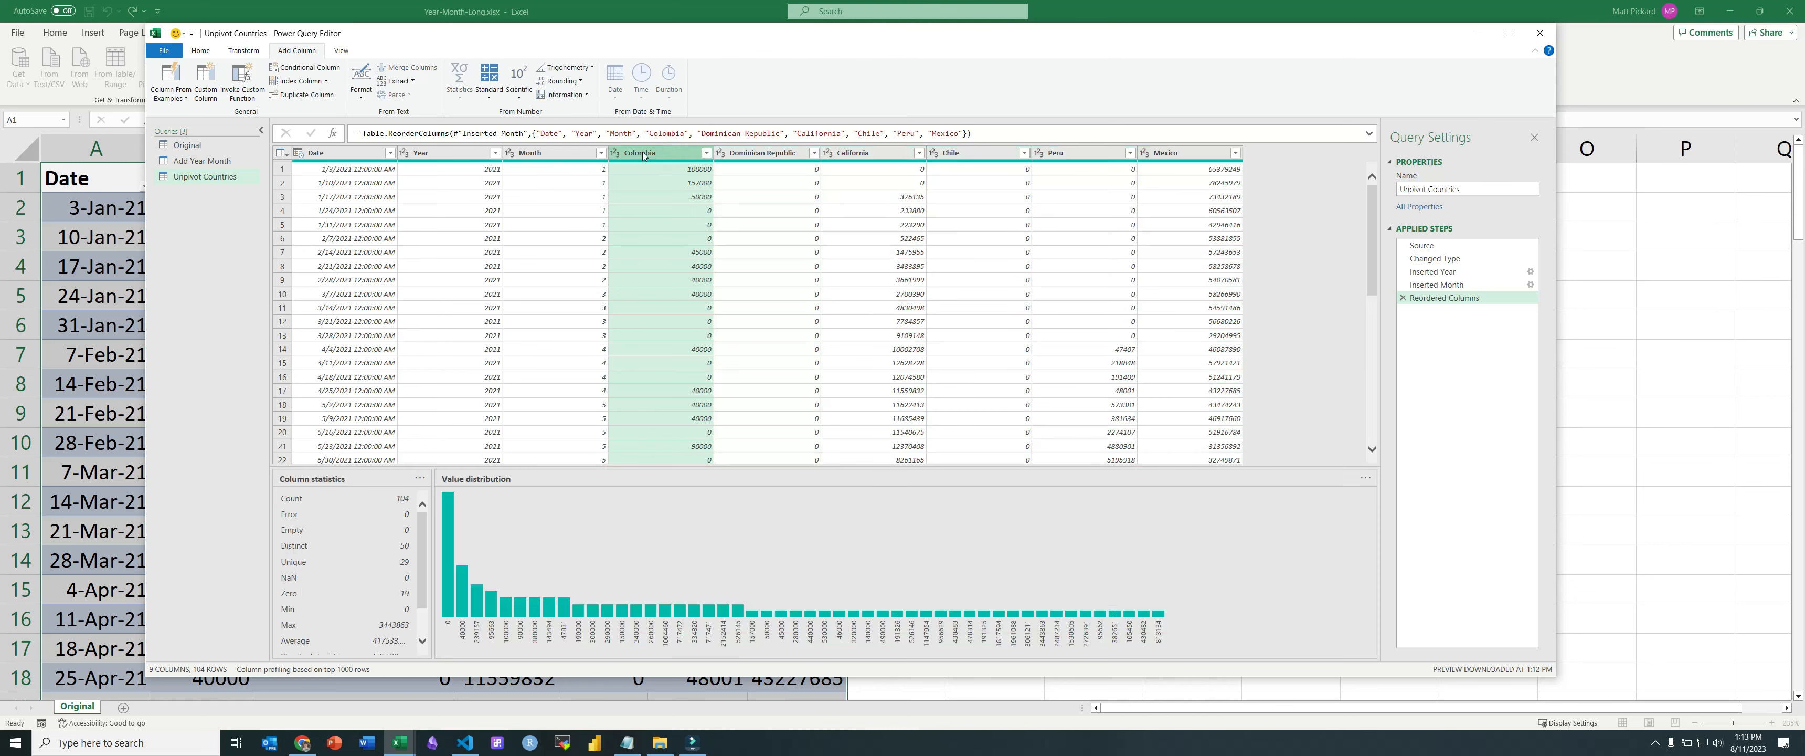
pyautogui.keyDown('shift'); pyautogui.click(1191, 153); pyautogui.keyUp('shift')
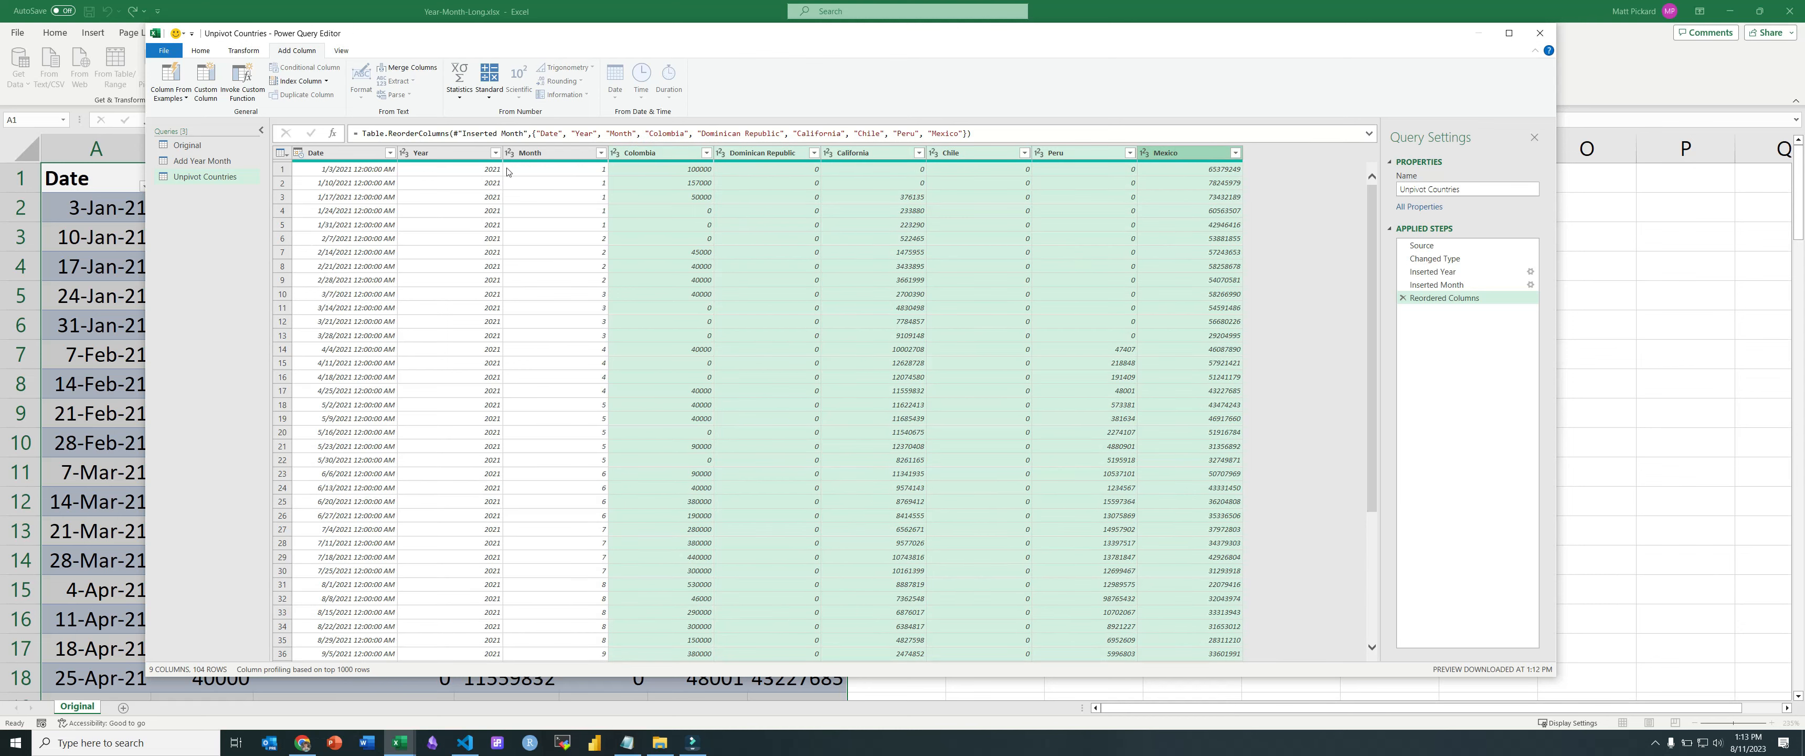
pyautogui.click(249, 54)
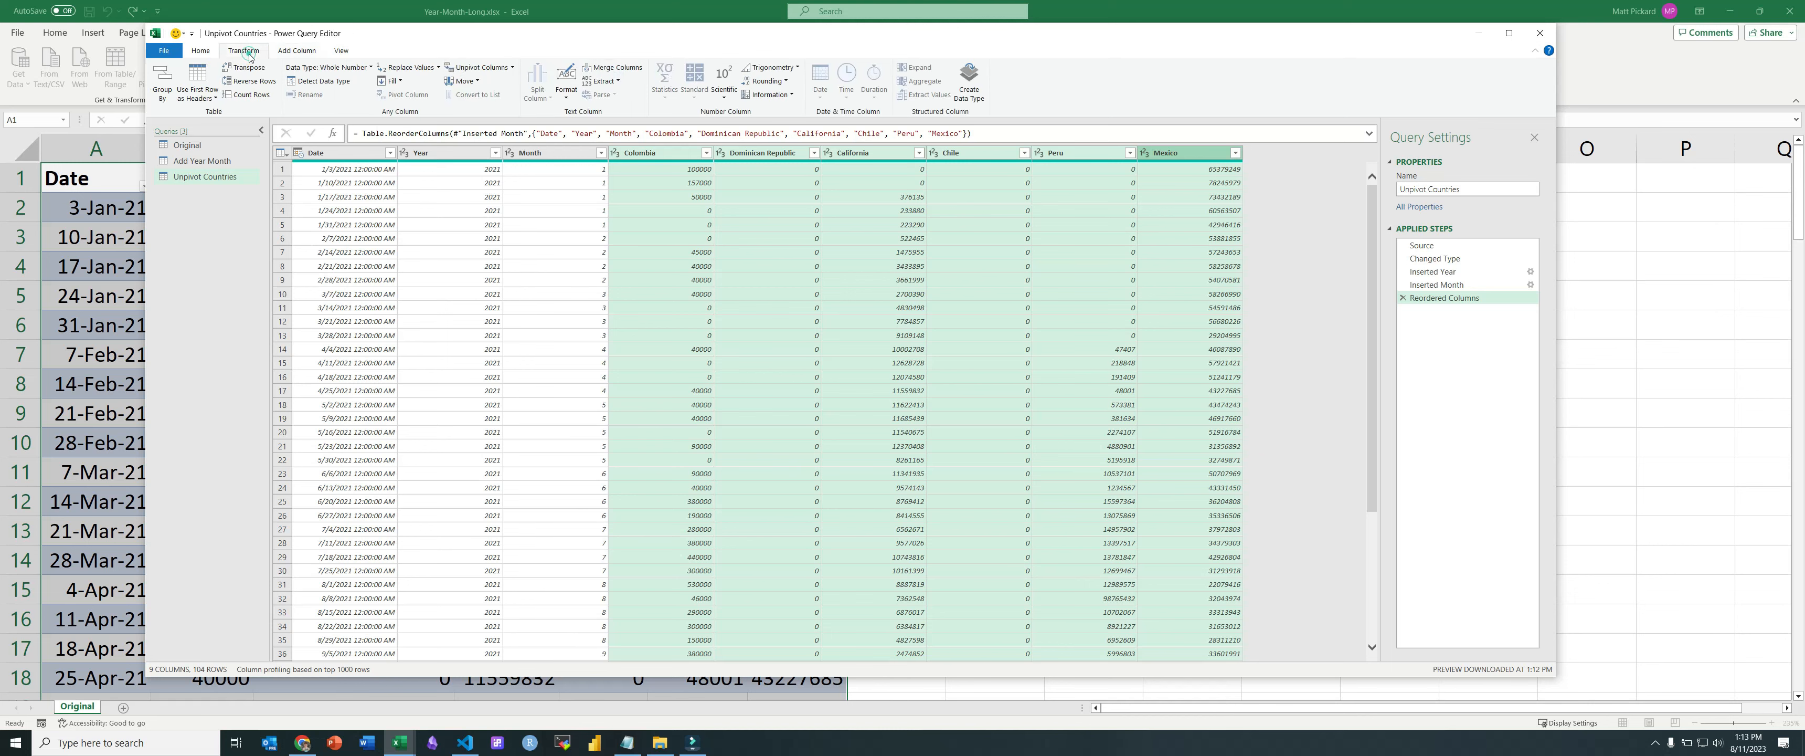
pyautogui.click(471, 68)
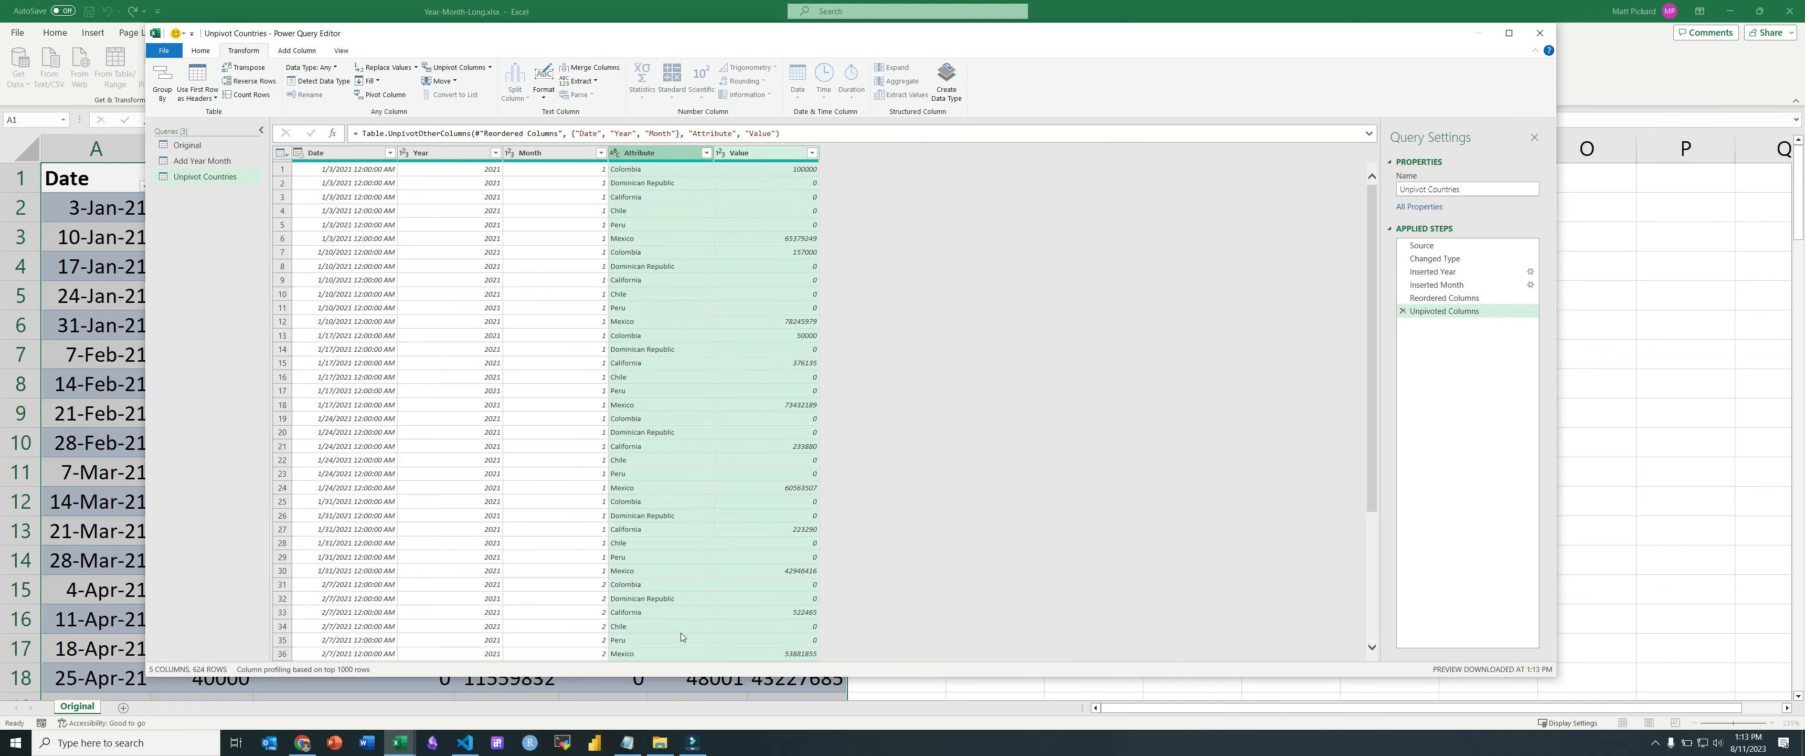
# Step: Rename the Attribute column to Country and the Value column to NumImported
pyautogui.doubleClick(654, 152)
pyautogui.write('Country')
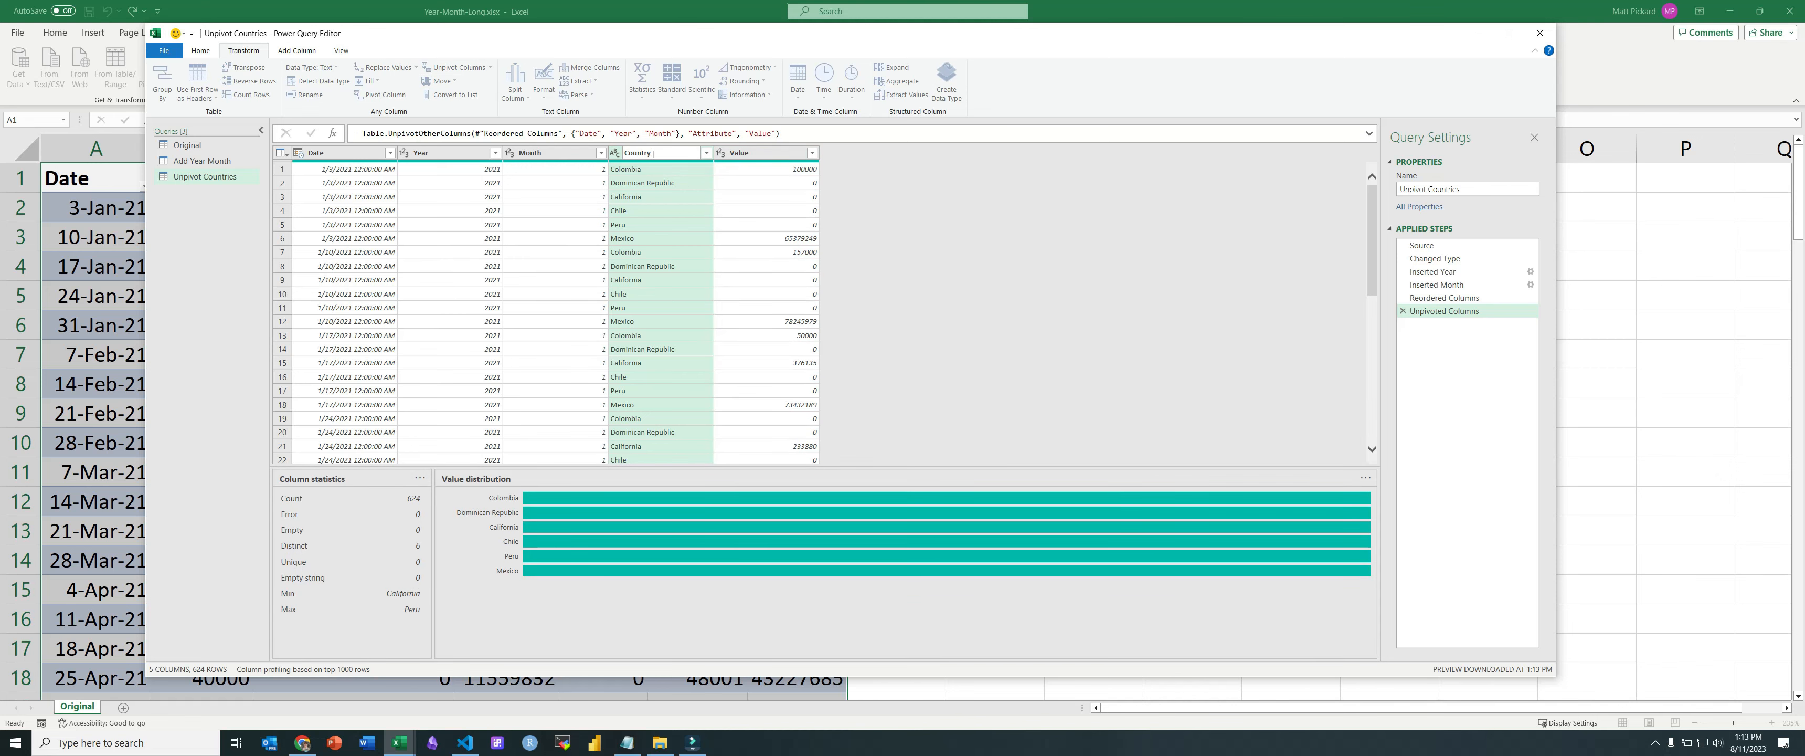
pyautogui.doubleClick(738, 153)
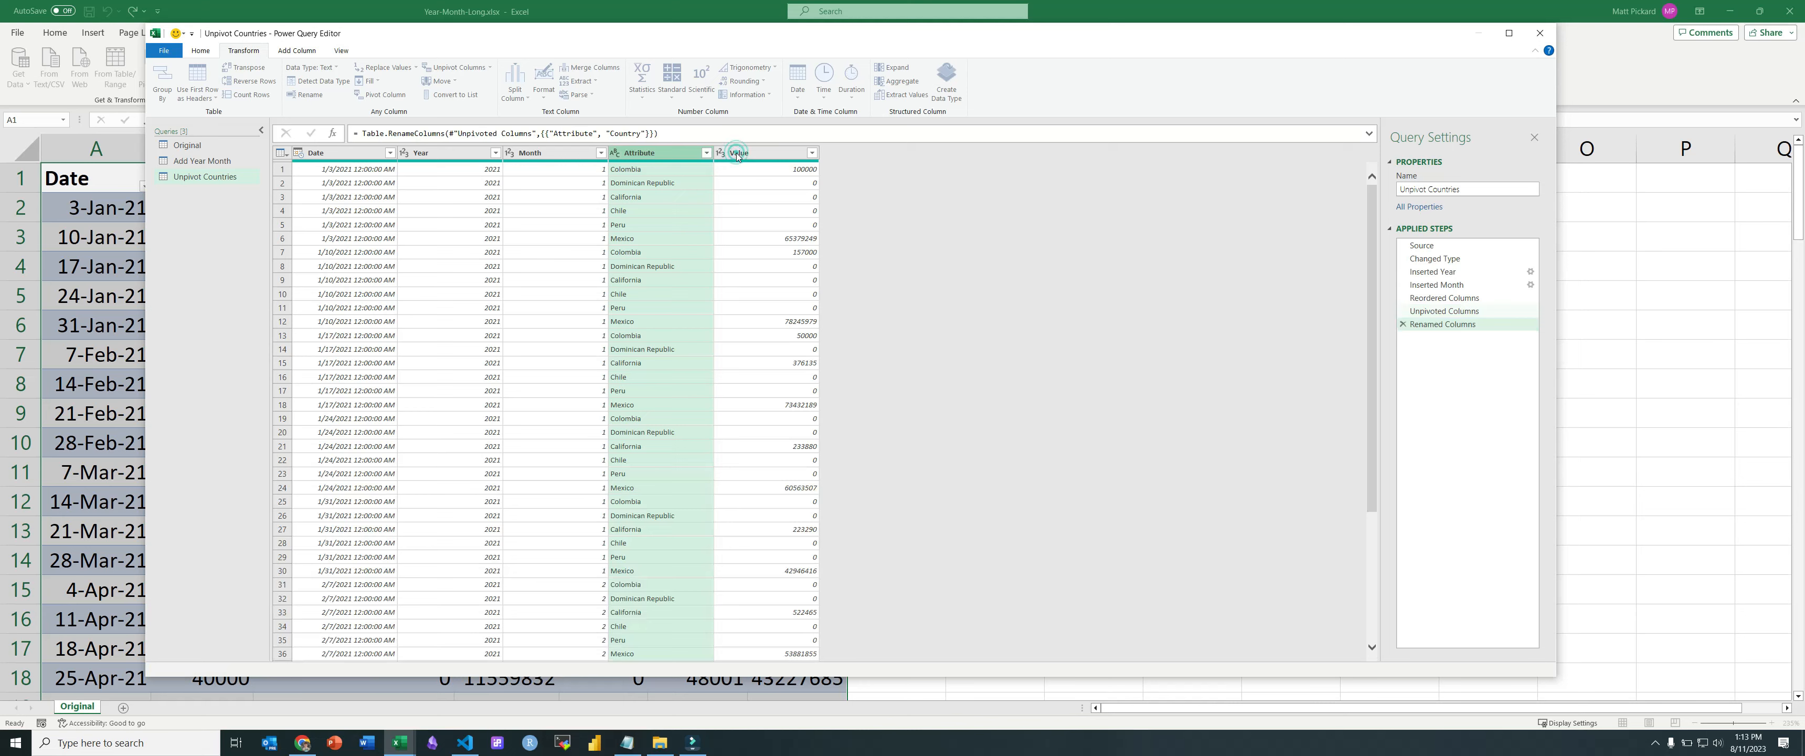
pyautogui.write('NumImport')
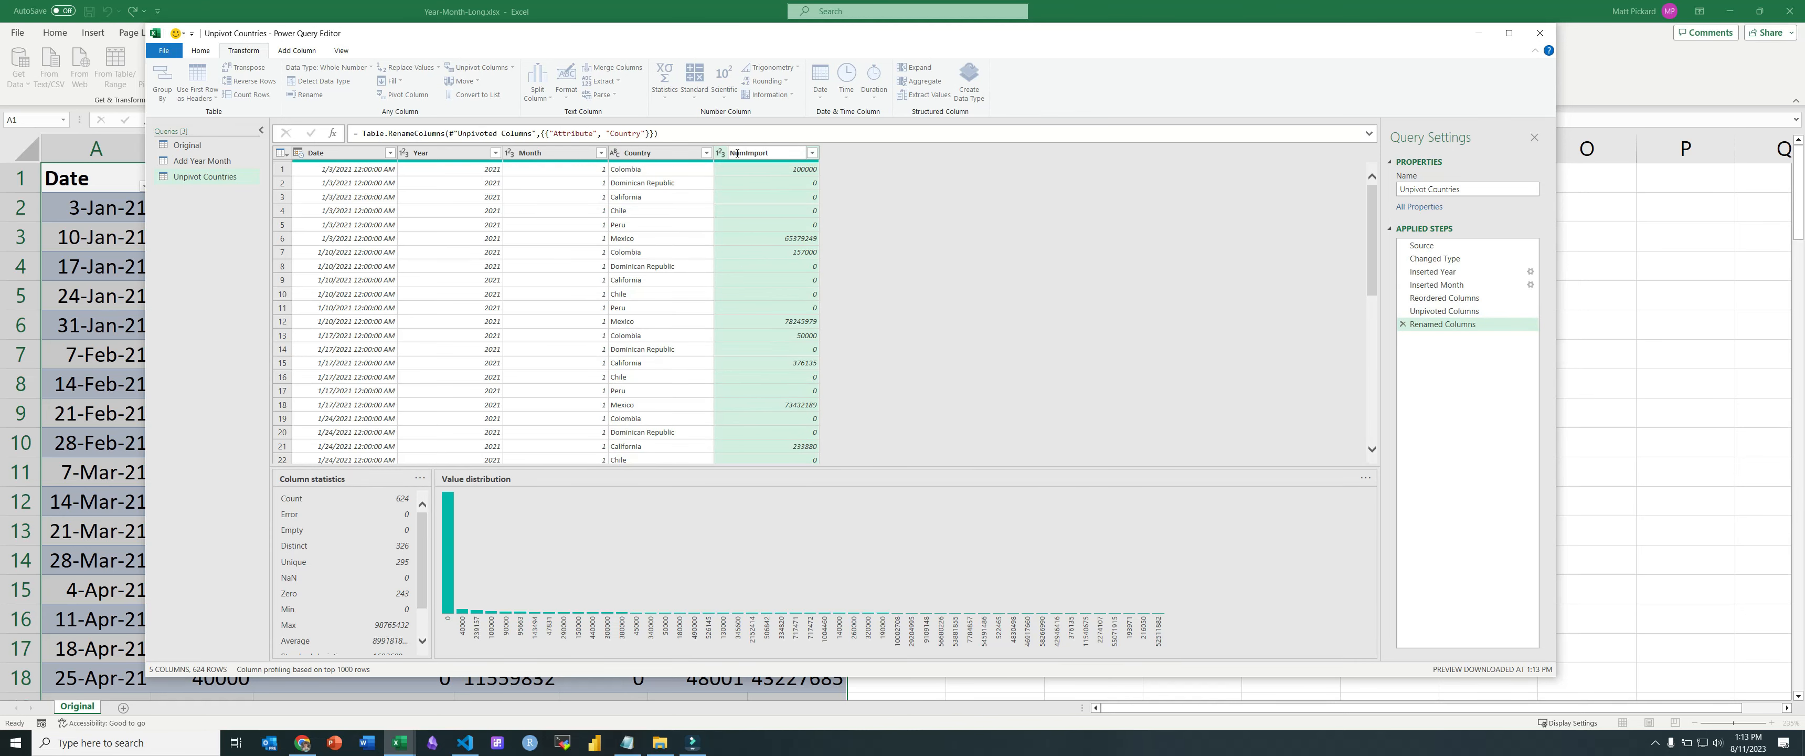
pyautogui.write('ed')
pyautogui.press('Return')
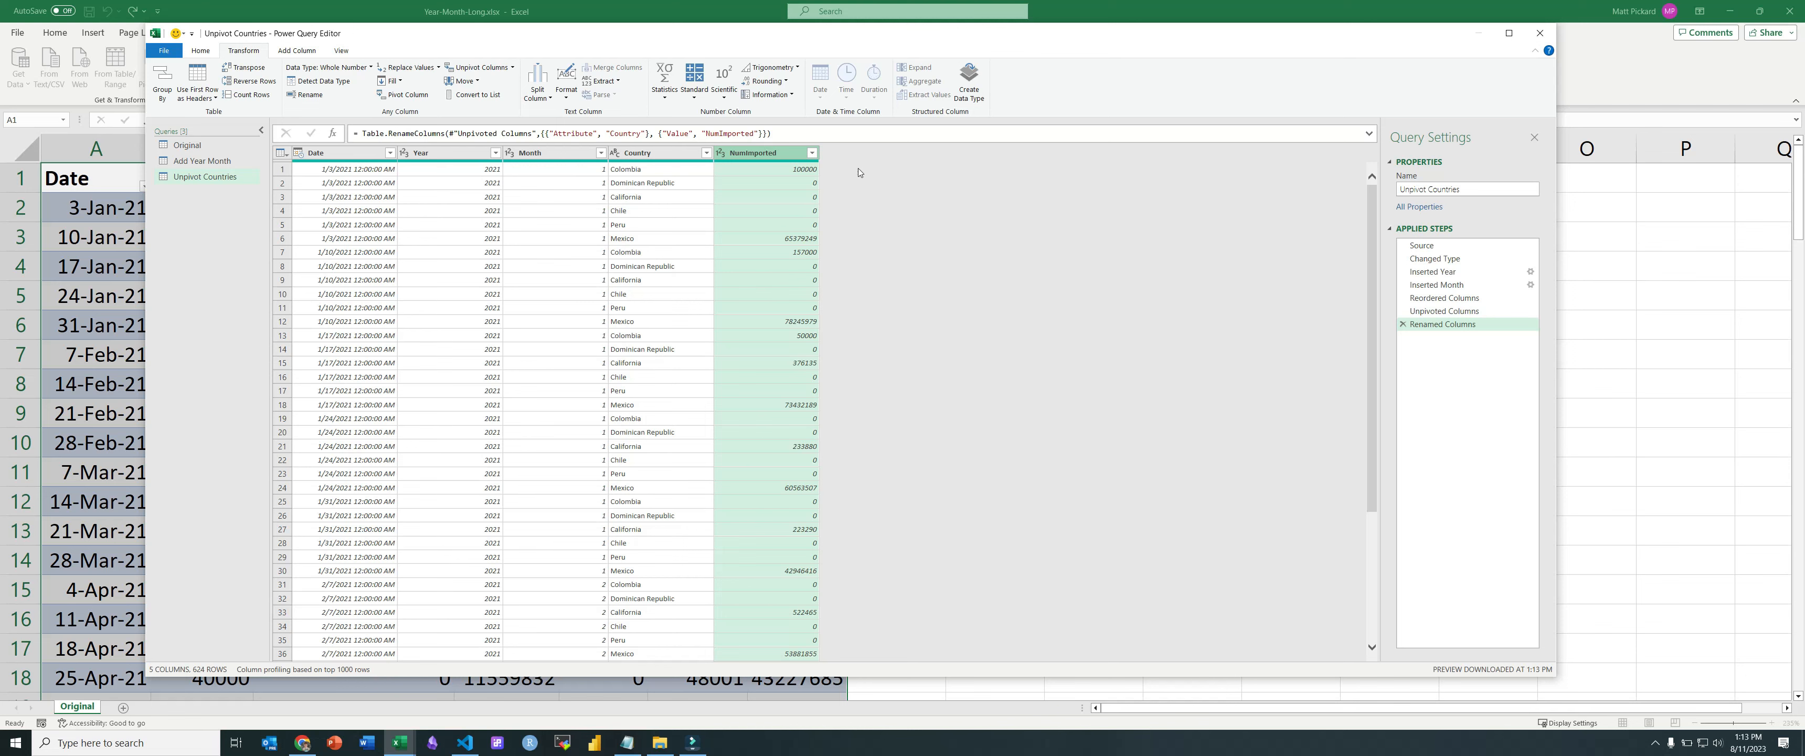
# Step: Duplicate the Unpivot Countries query and name the copy Group by Year Month
pyautogui.rightClick(191, 180)
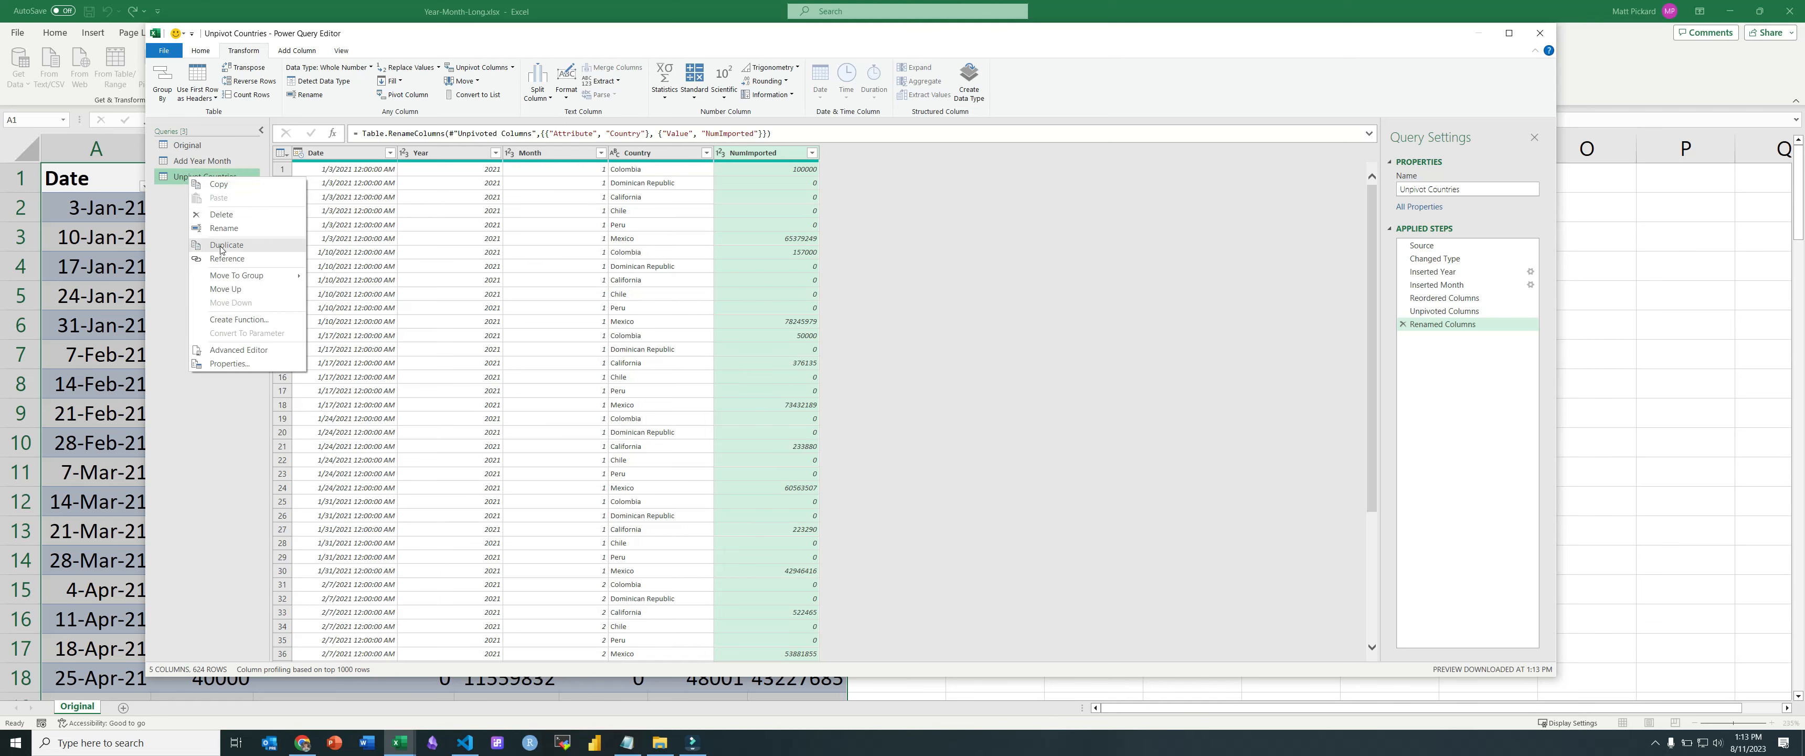
pyautogui.click(223, 250)
pyautogui.doubleClick(202, 194)
pyautogui.write('Group')
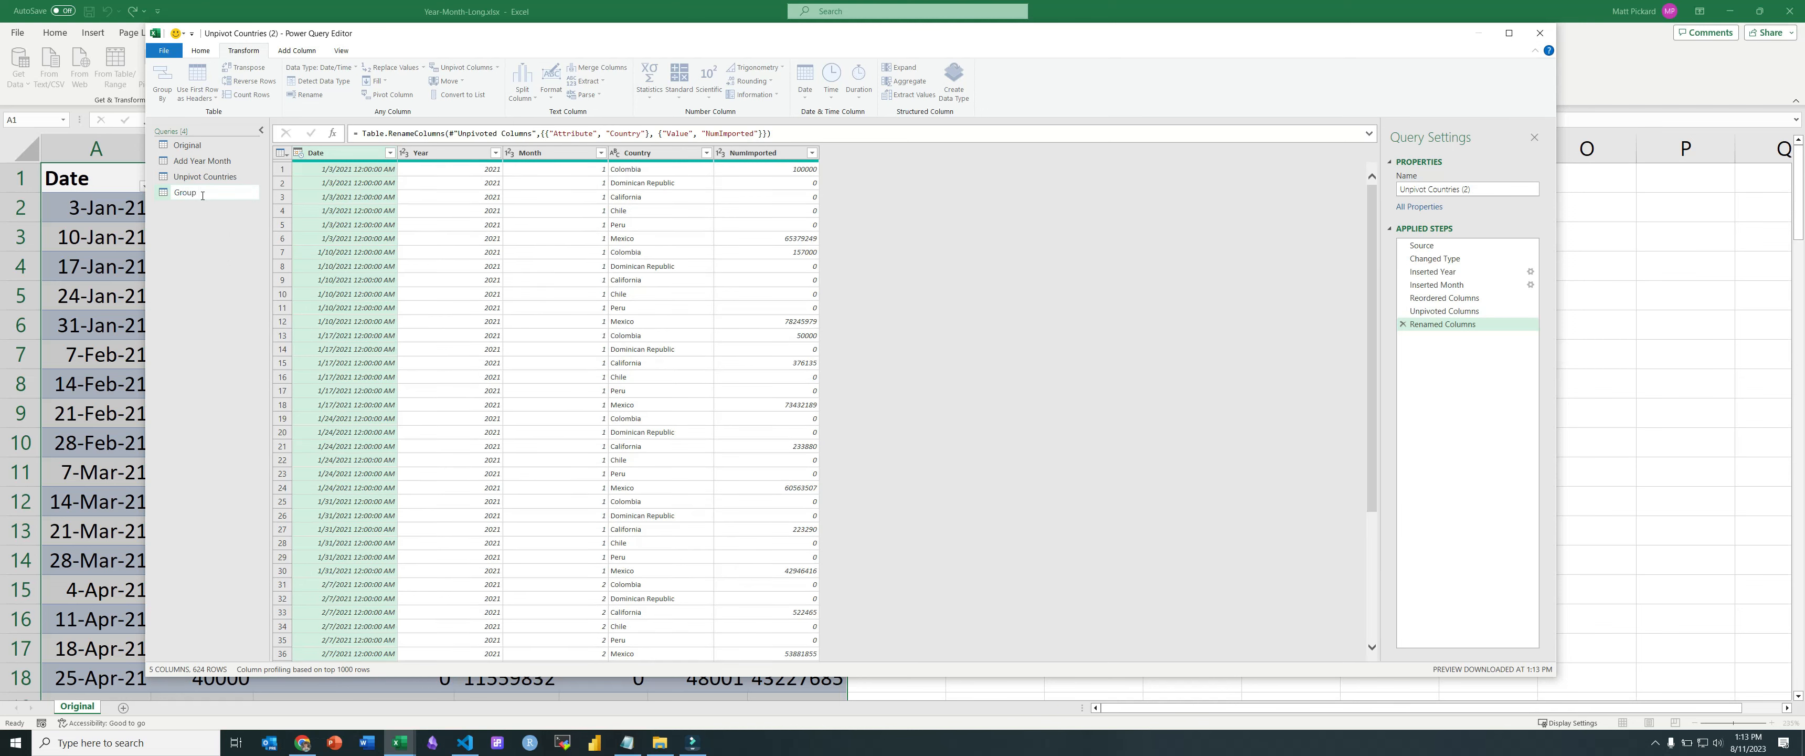
pyautogui.write(' by Year Month')
pyautogui.press('Return')
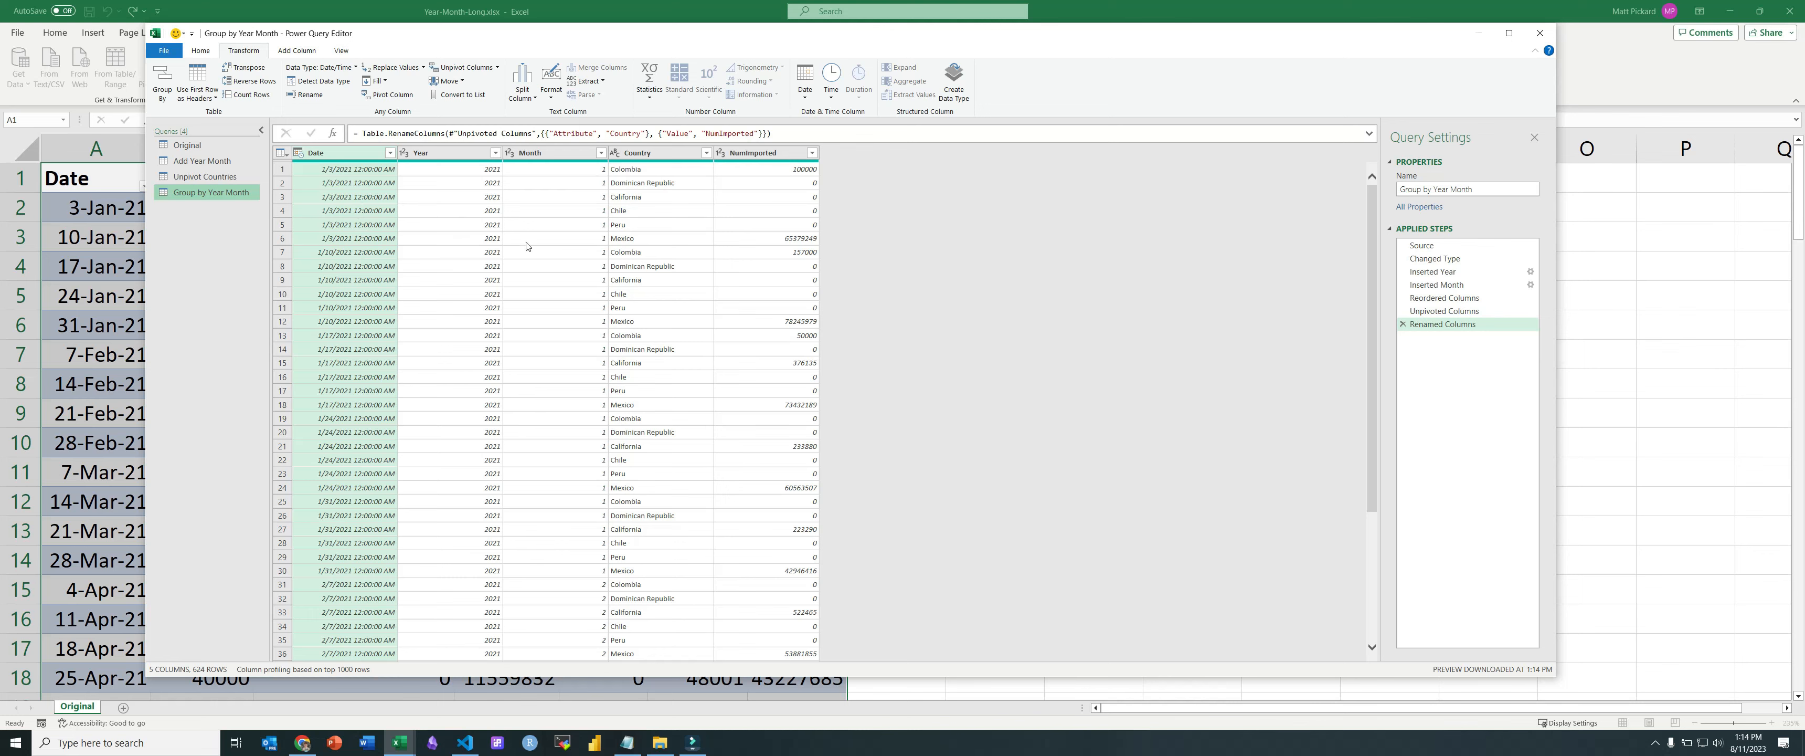
# Step: Set up an advanced Group By on the Group by Year Month query, grouping by Year and Month
pyautogui.scroll(-20, 371, 350)
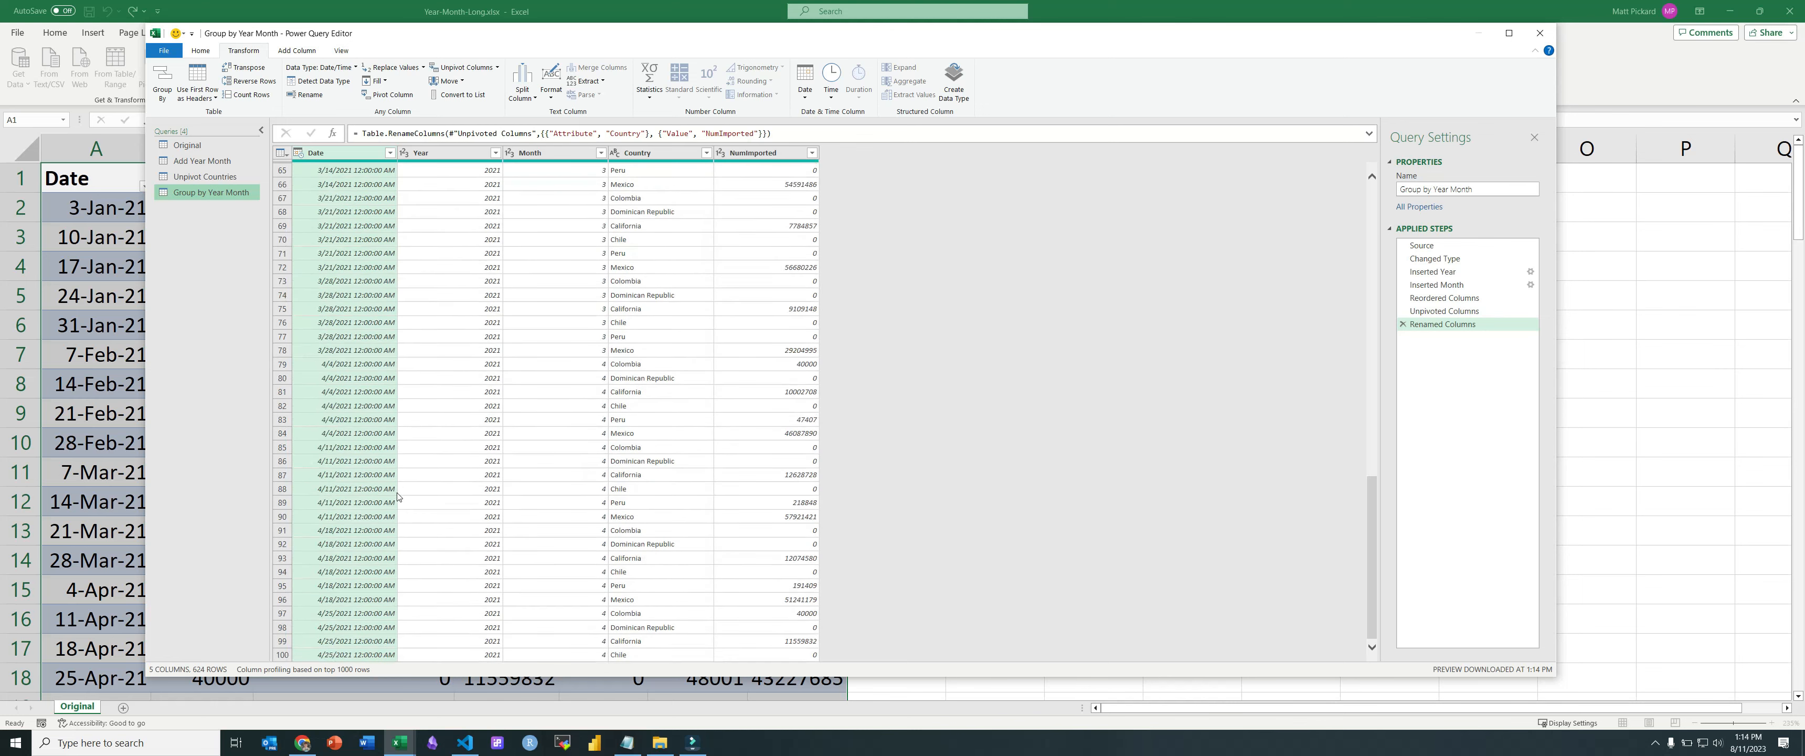
pyautogui.scroll(20, 474, 518)
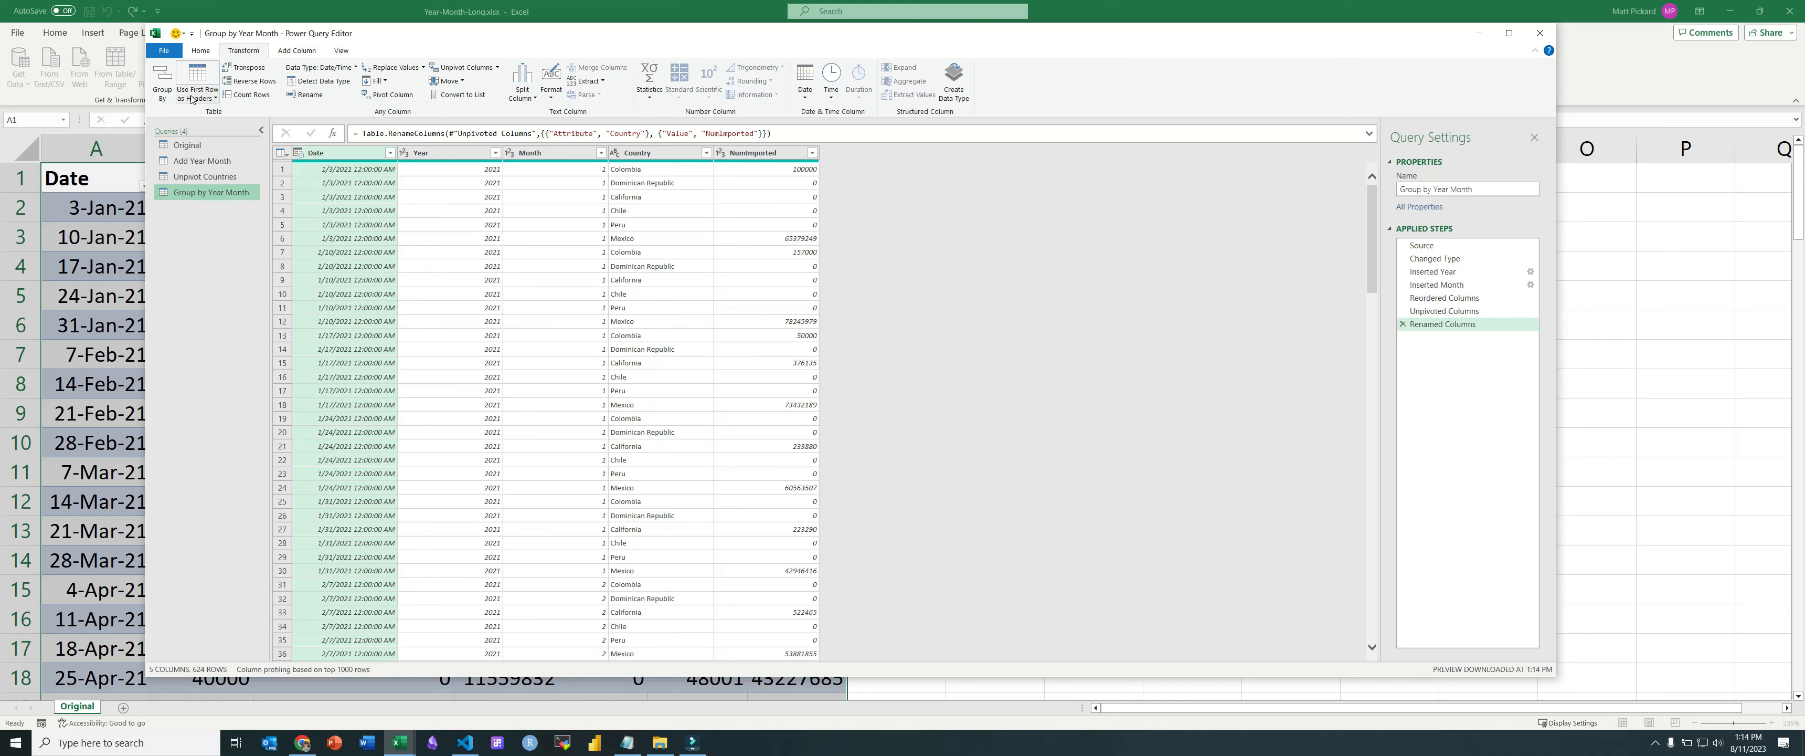
pyautogui.click(162, 81)
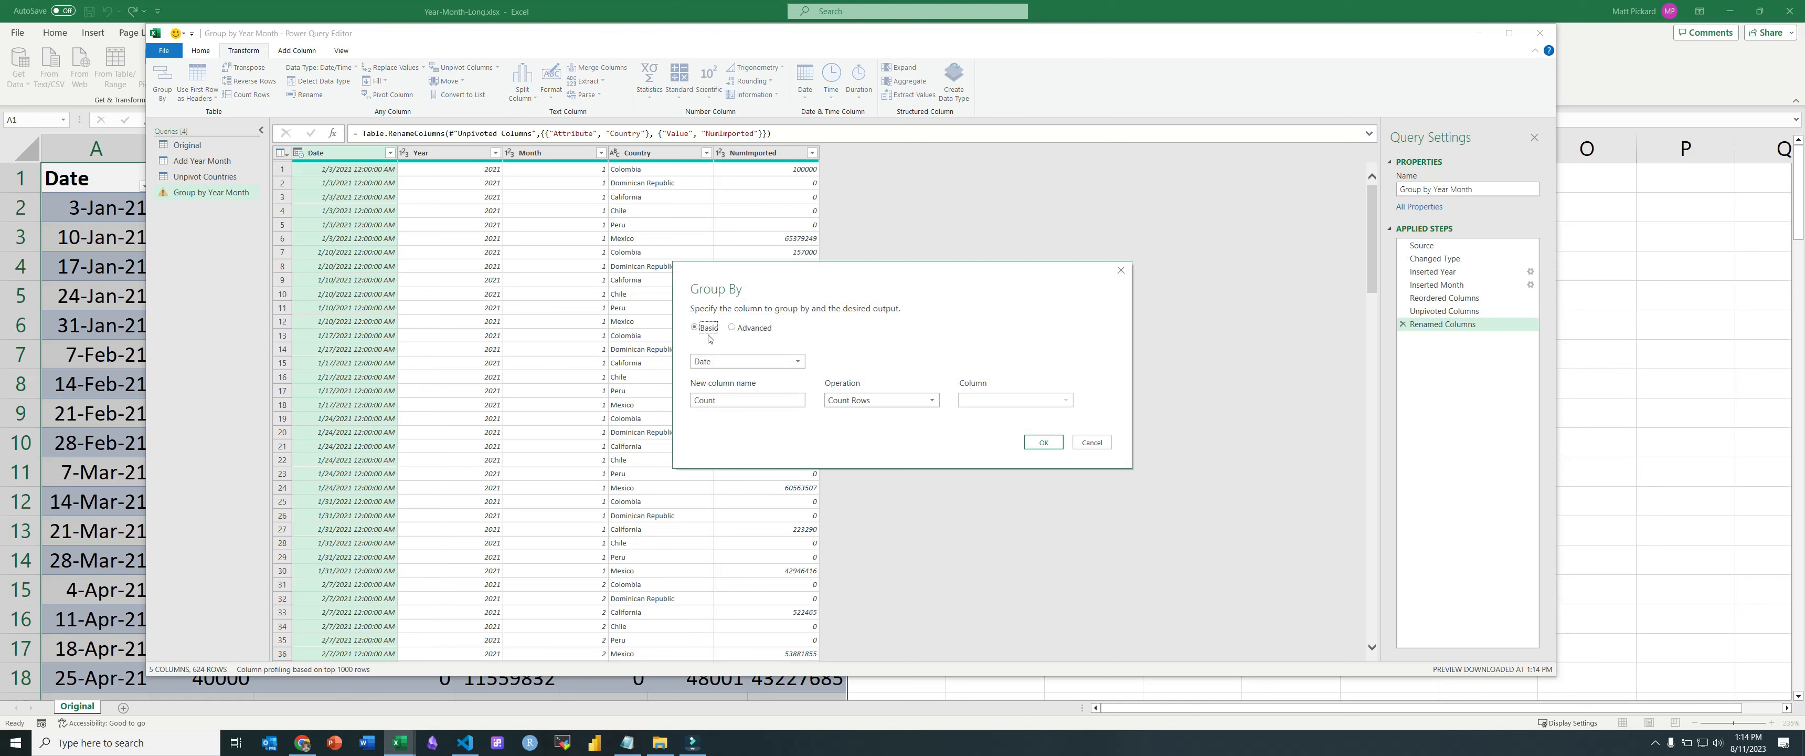
pyautogui.click(731, 327)
pyautogui.click(731, 361)
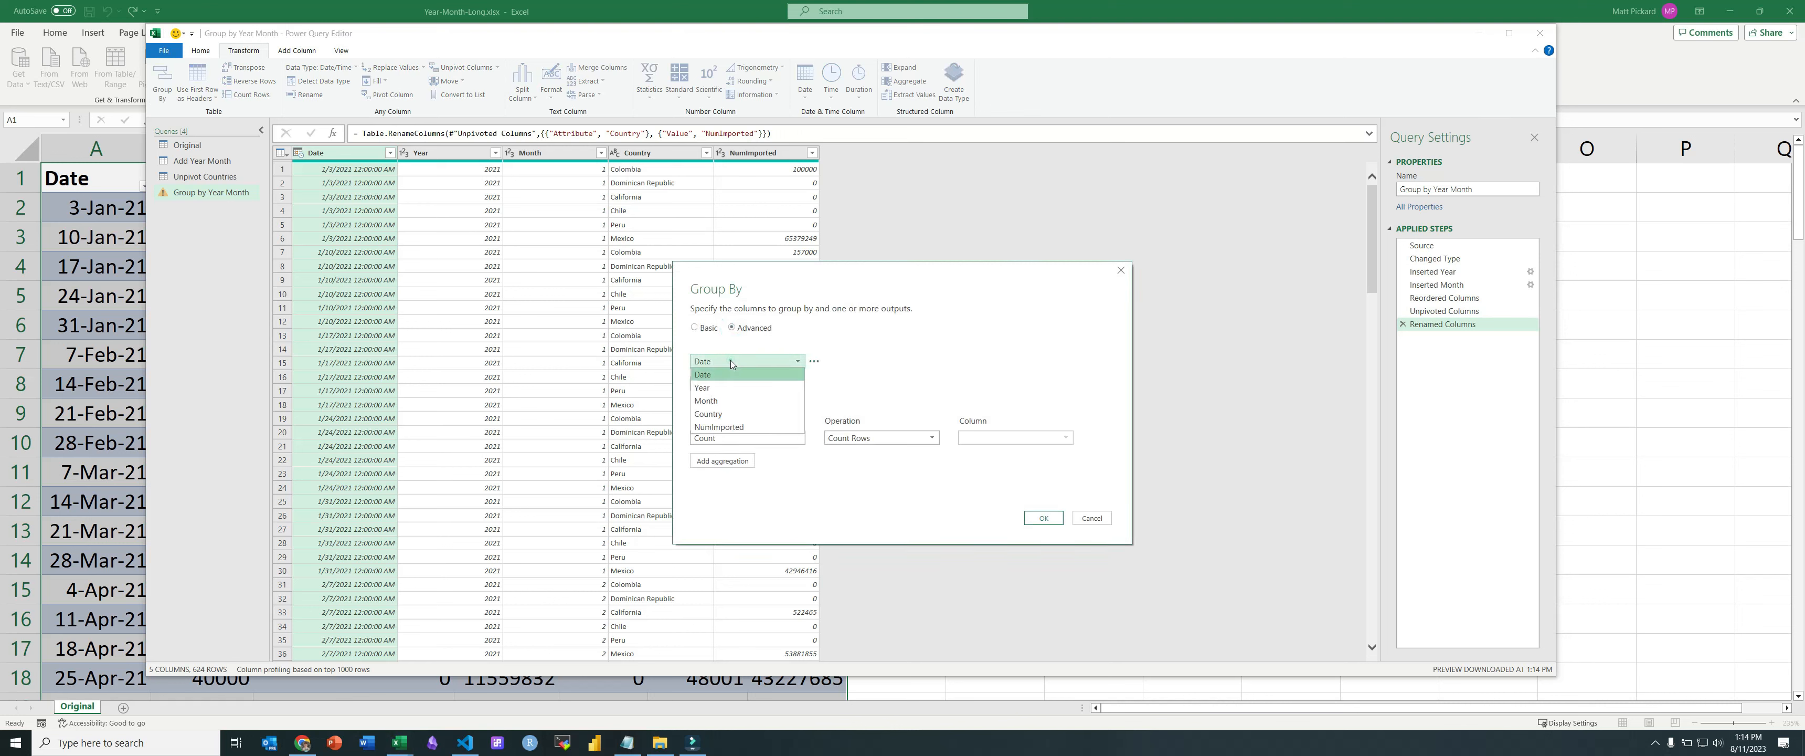
pyautogui.click(718, 375)
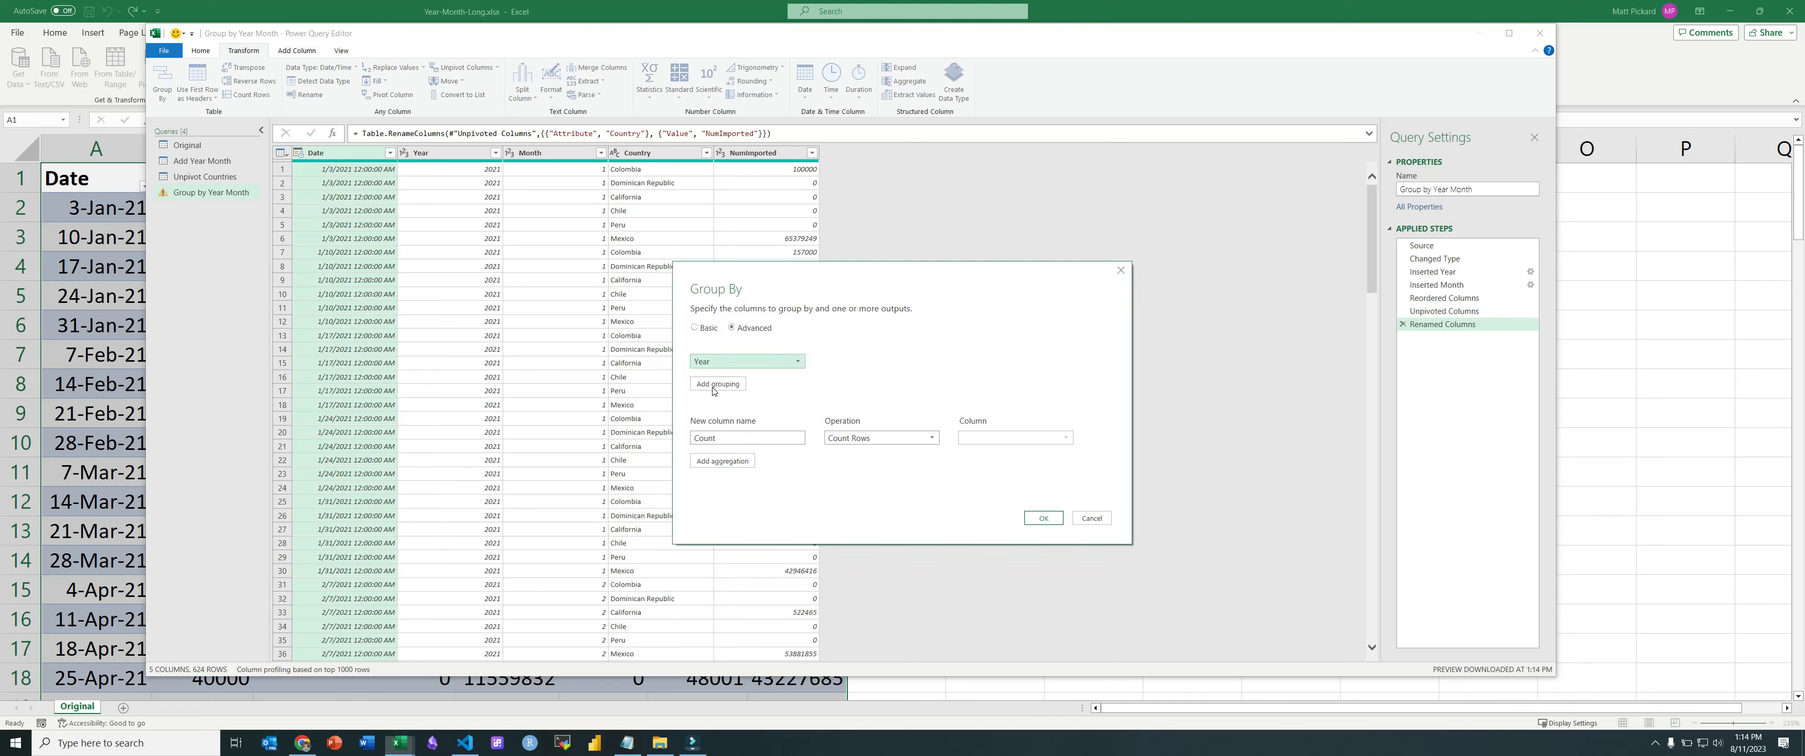
pyautogui.click(713, 386)
pyautogui.click(712, 384)
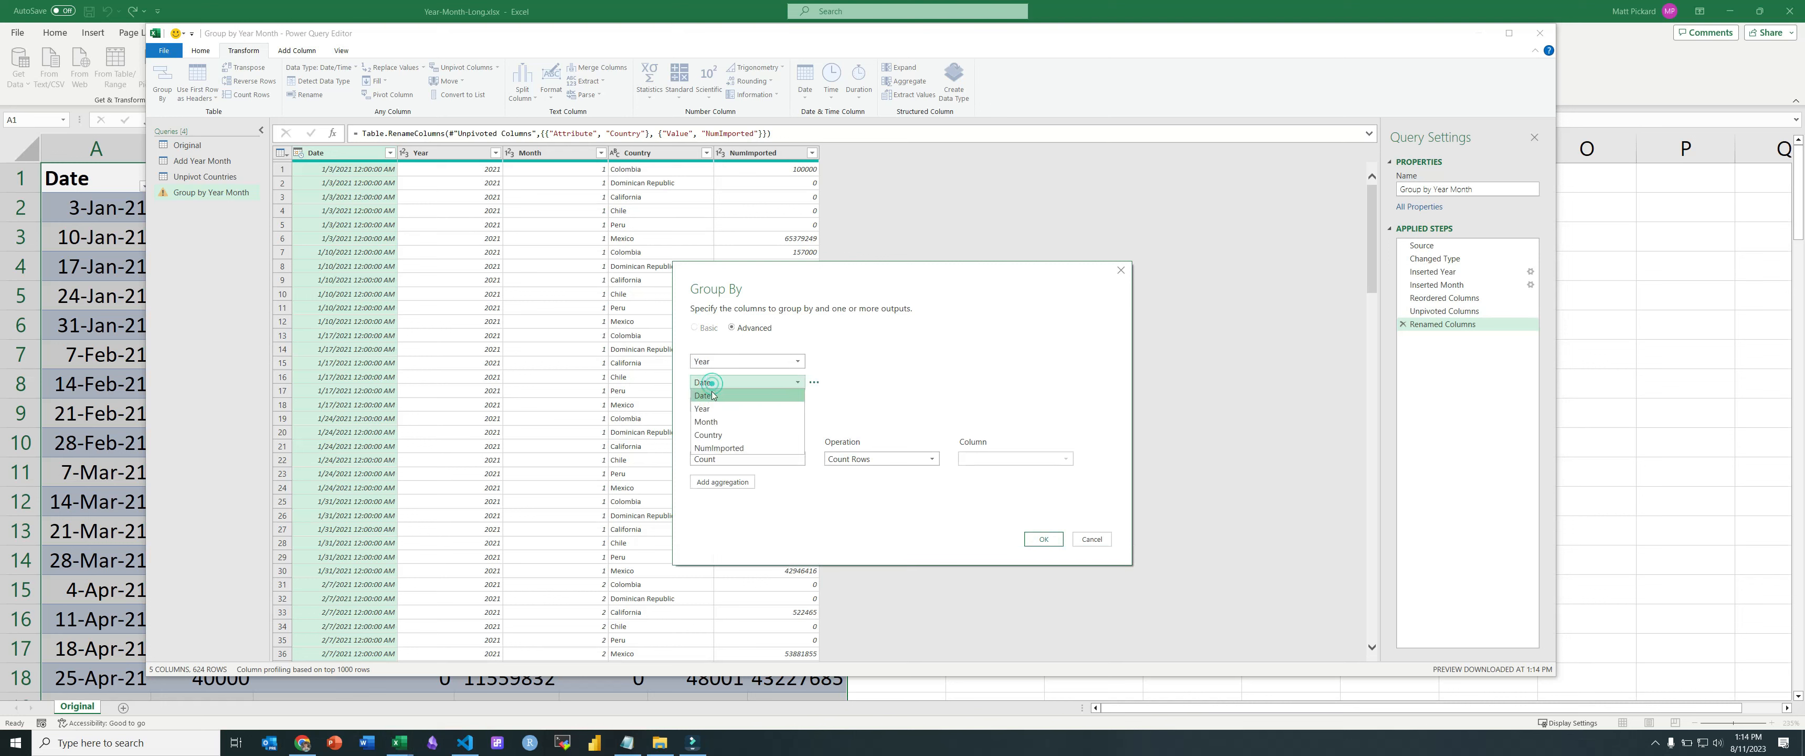
pyautogui.click(708, 421)
# Step: Aggregate the groups into a Total Month-Year Imports column that sums NumImported, and apply the grouping
pyautogui.doubleClick(711, 459)
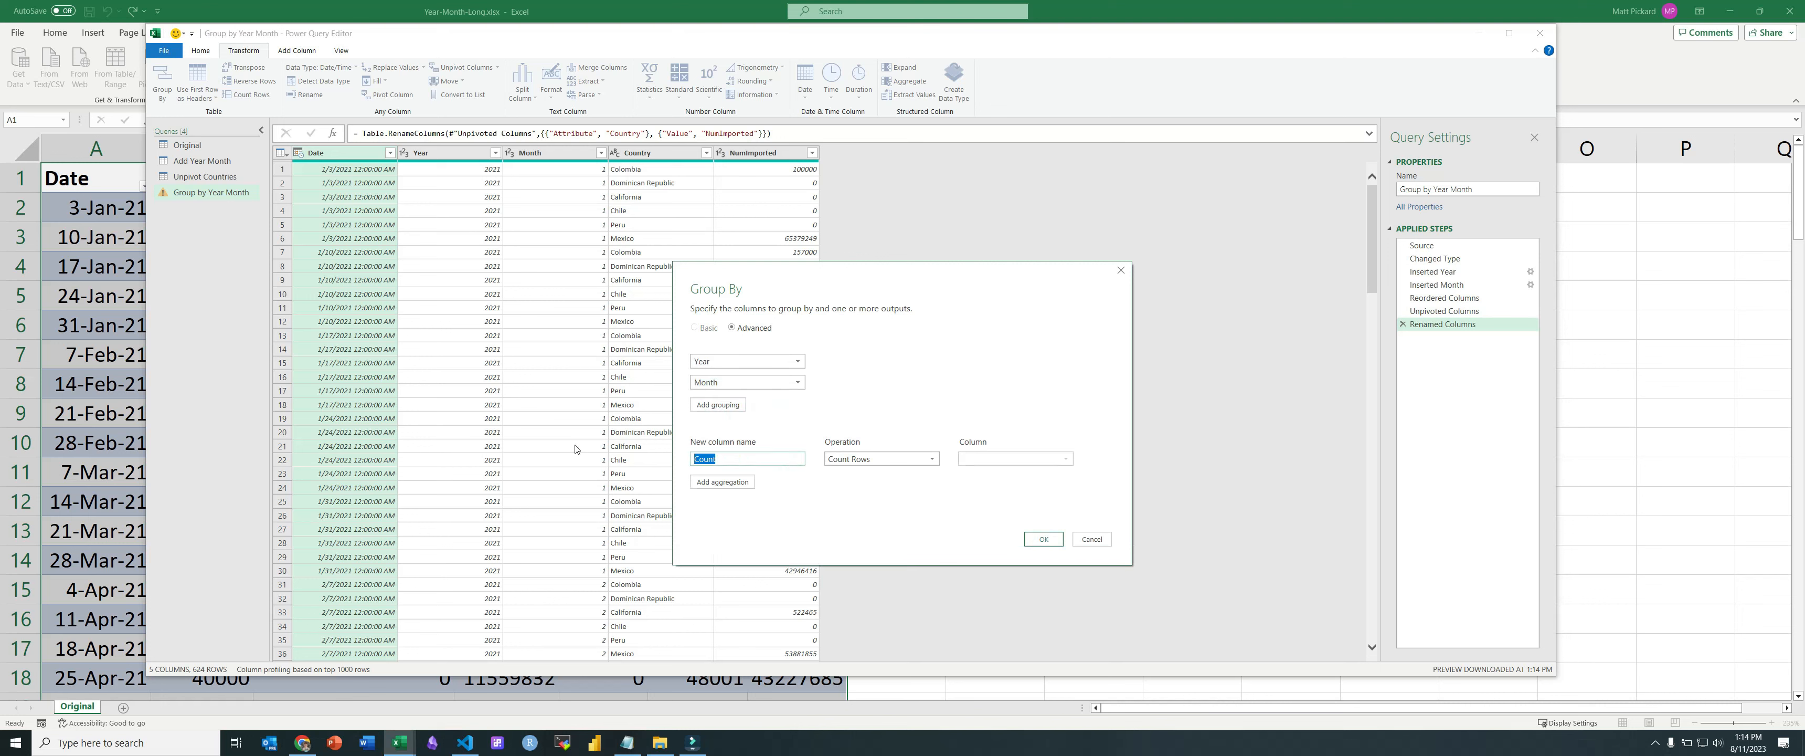
pyautogui.write('Total Month-Year Imports')
pyautogui.click(865, 458)
pyautogui.click(867, 472)
pyautogui.click(984, 457)
pyautogui.click(984, 524)
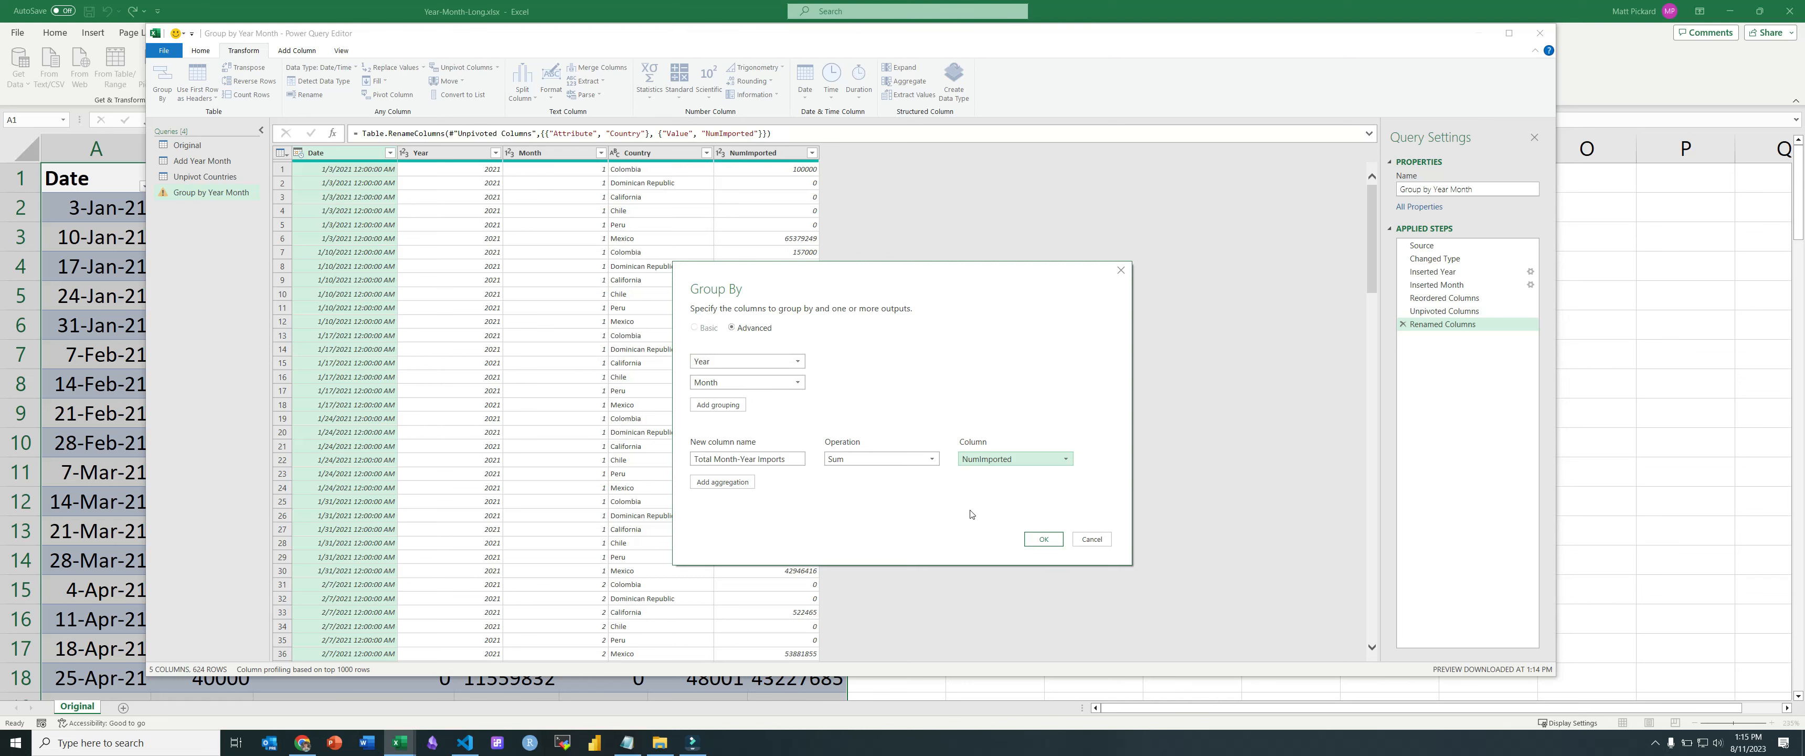
pyautogui.click(1048, 540)
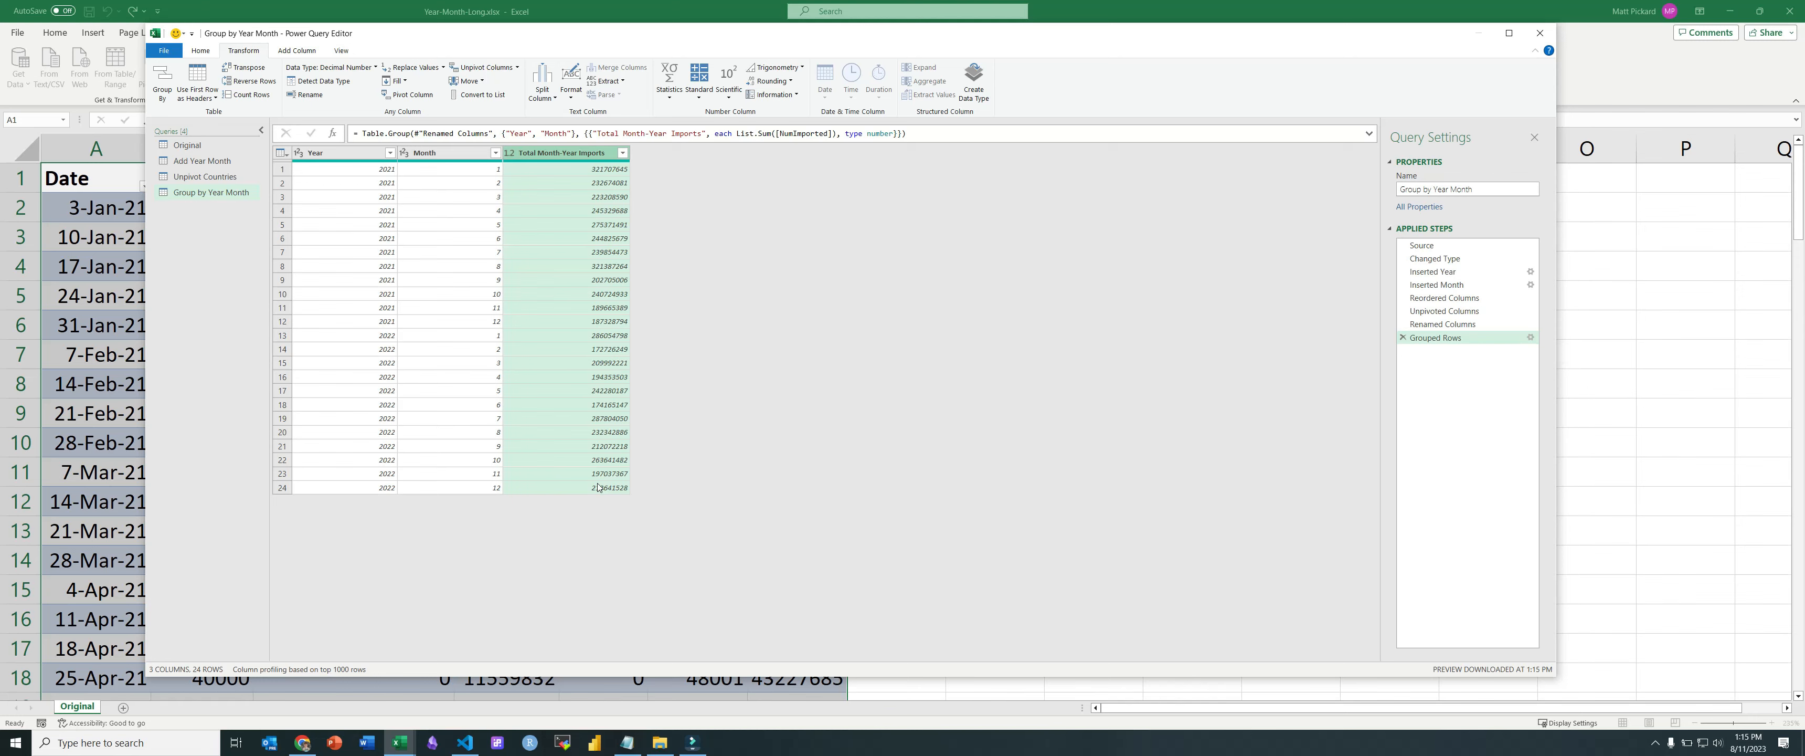
# Step: Close the query editor and load all the queries into the workbook as tables
pyautogui.click(200, 51)
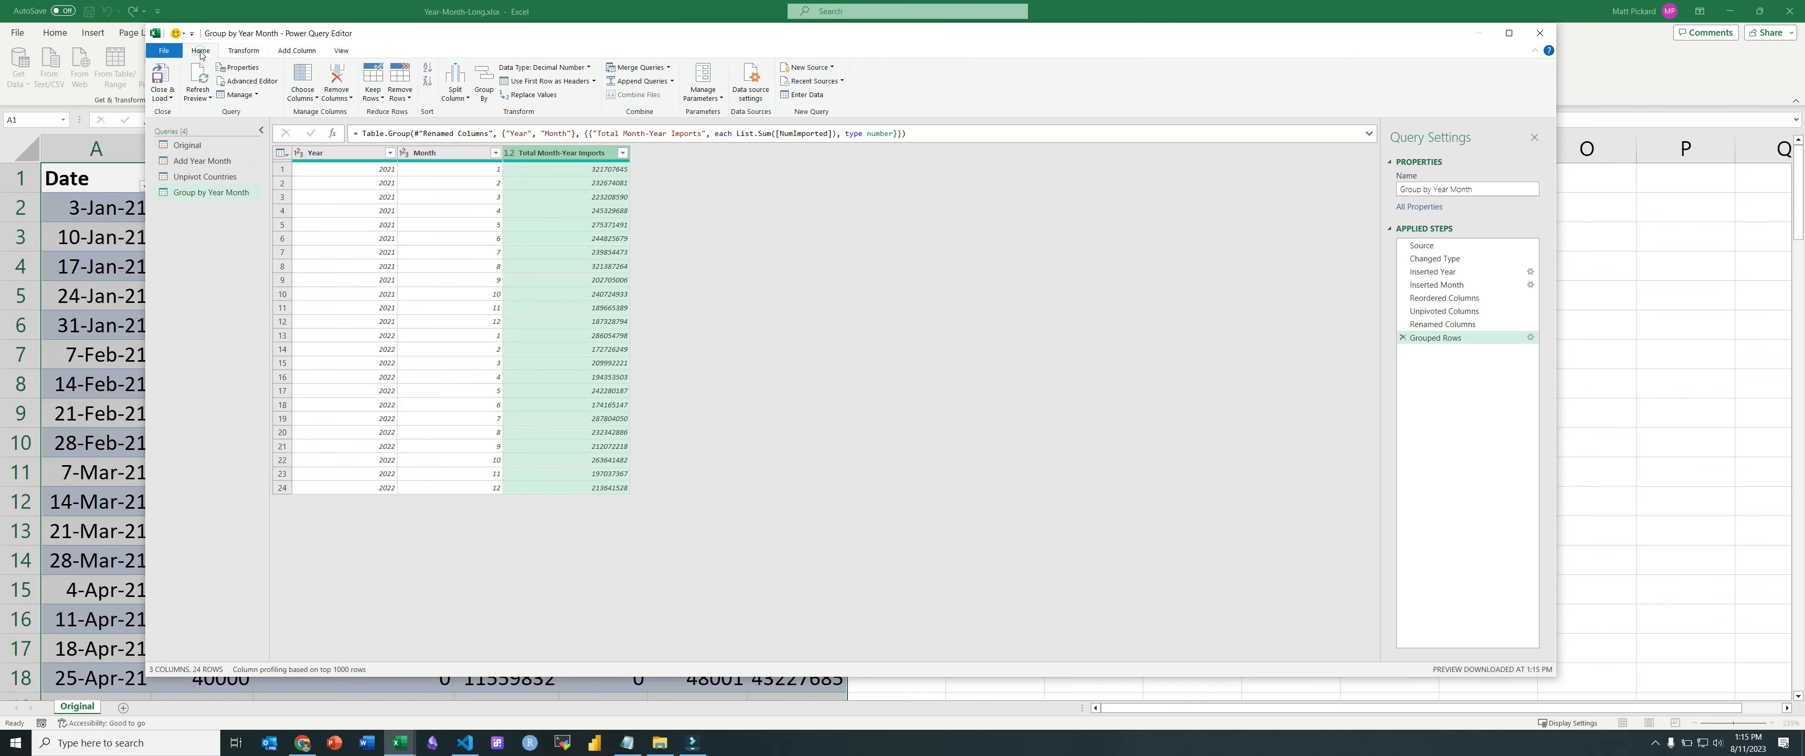
pyautogui.click(163, 79)
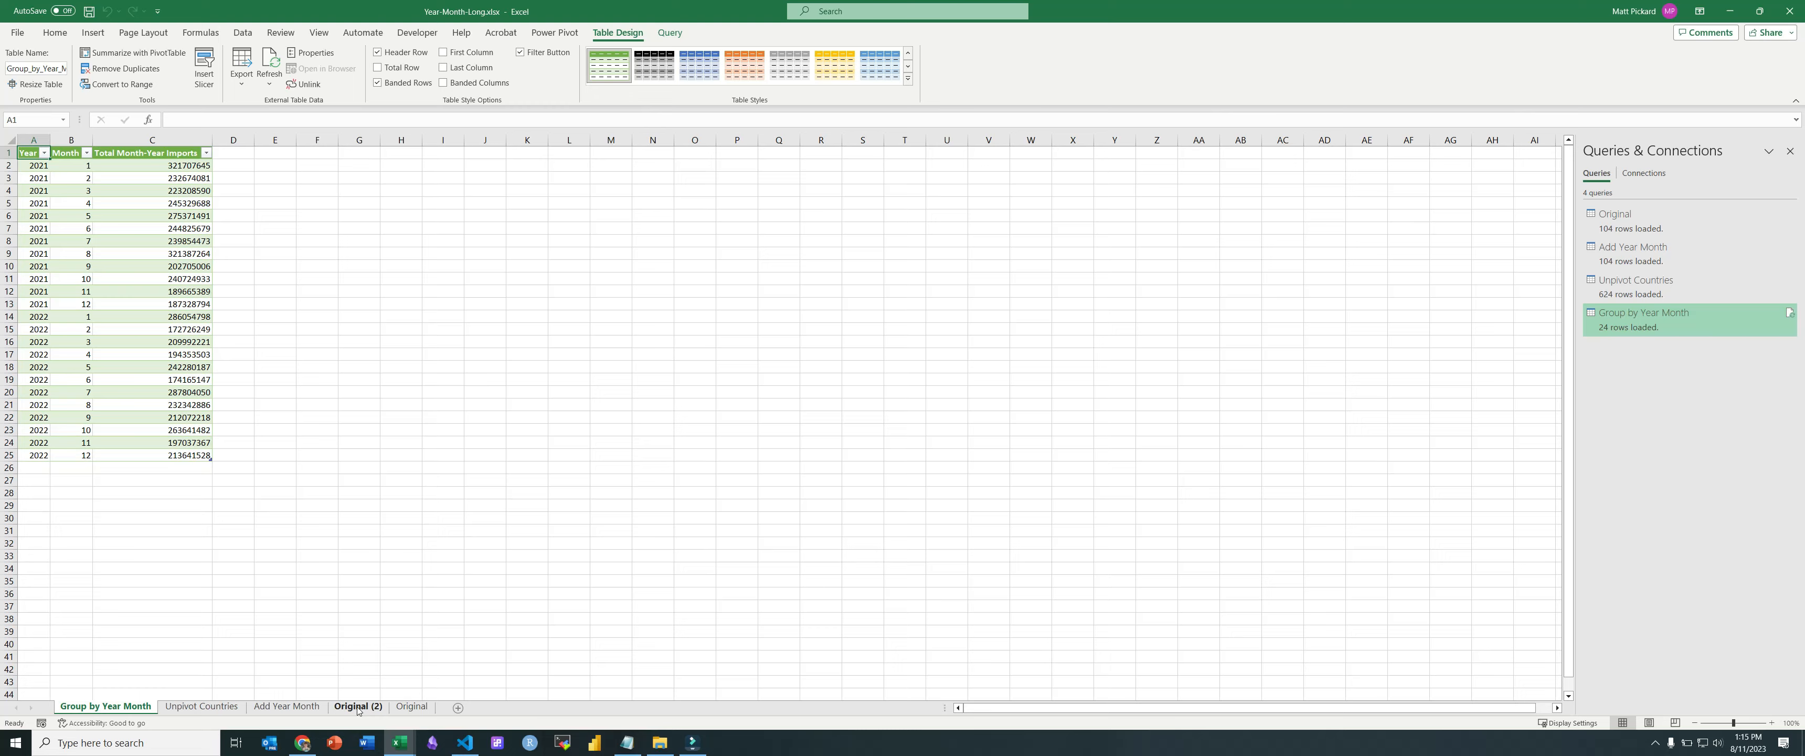
# Step: Review the original data and the loaded Original, Add Year Month, Unpivot Countries and Group by Year Month sheets
pyautogui.click(357, 709)
pyautogui.click(411, 708)
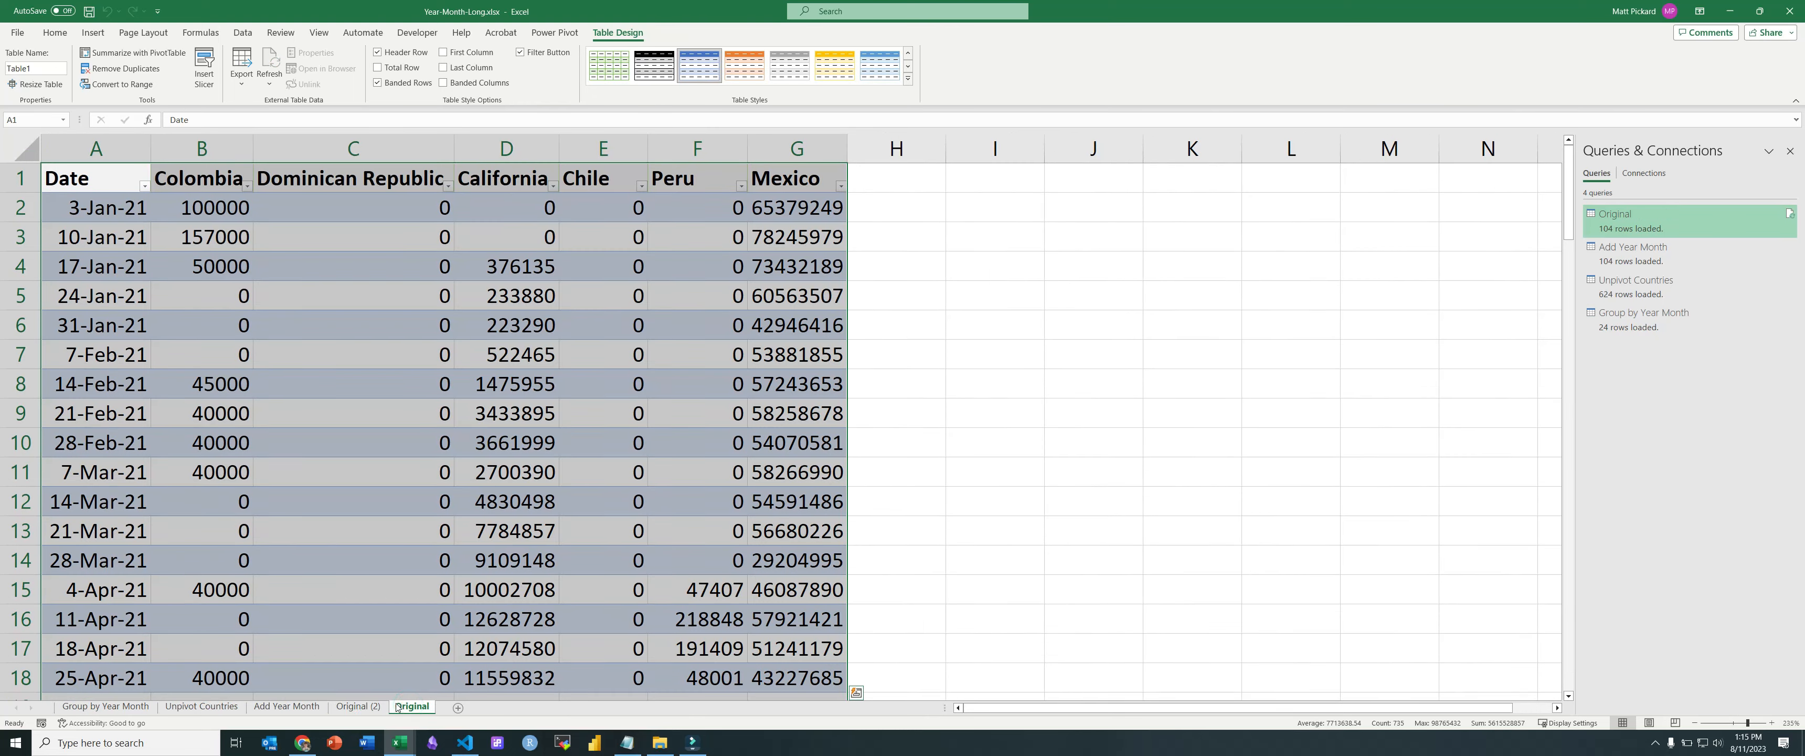
pyautogui.click(361, 710)
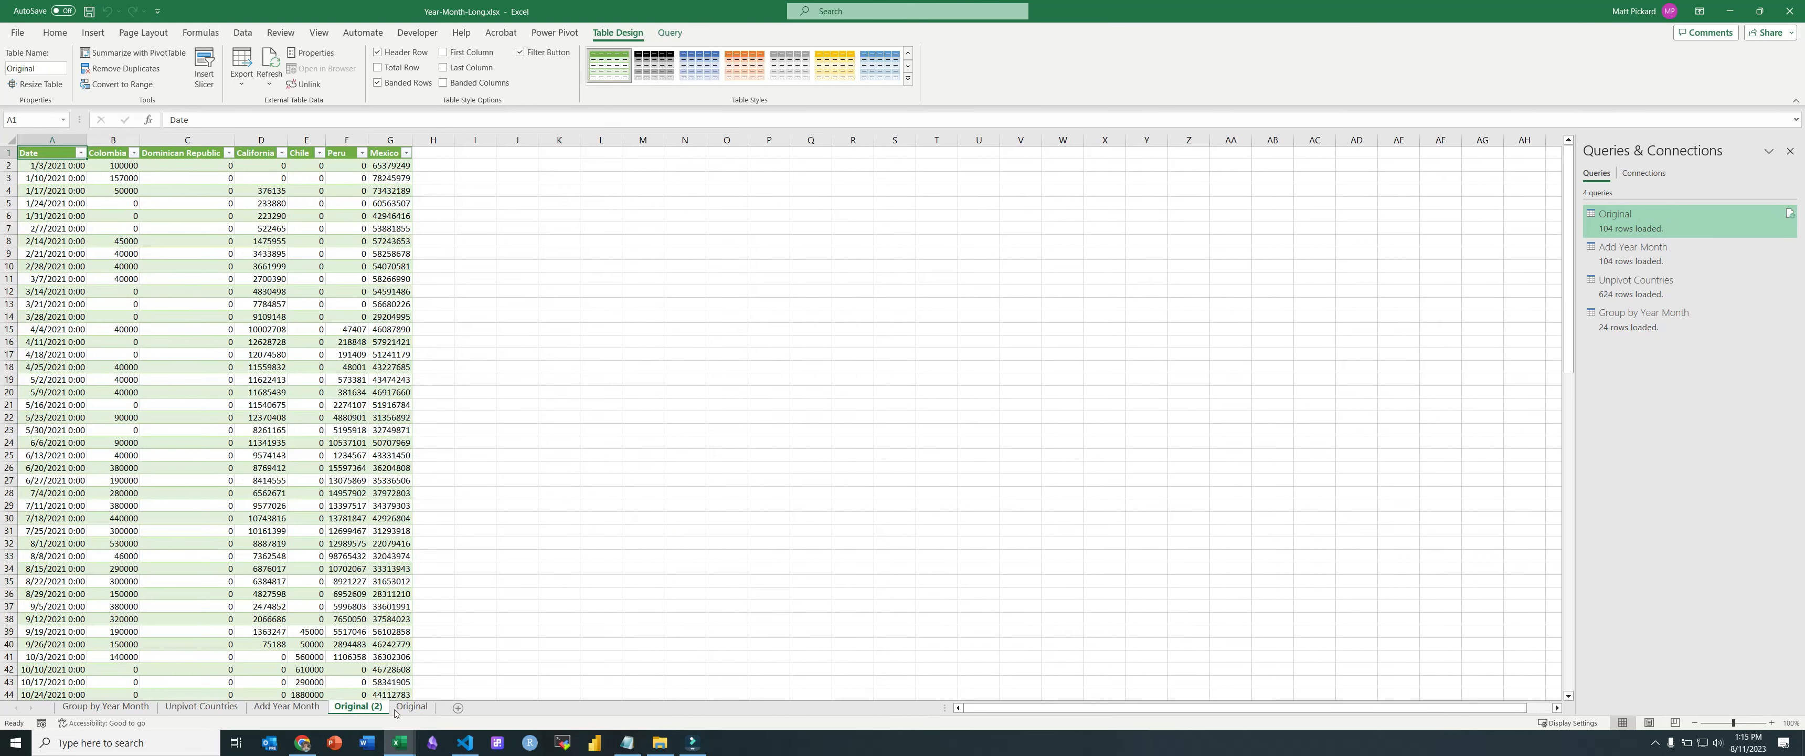
pyautogui.click(397, 708)
pyautogui.click(358, 708)
pyautogui.click(313, 705)
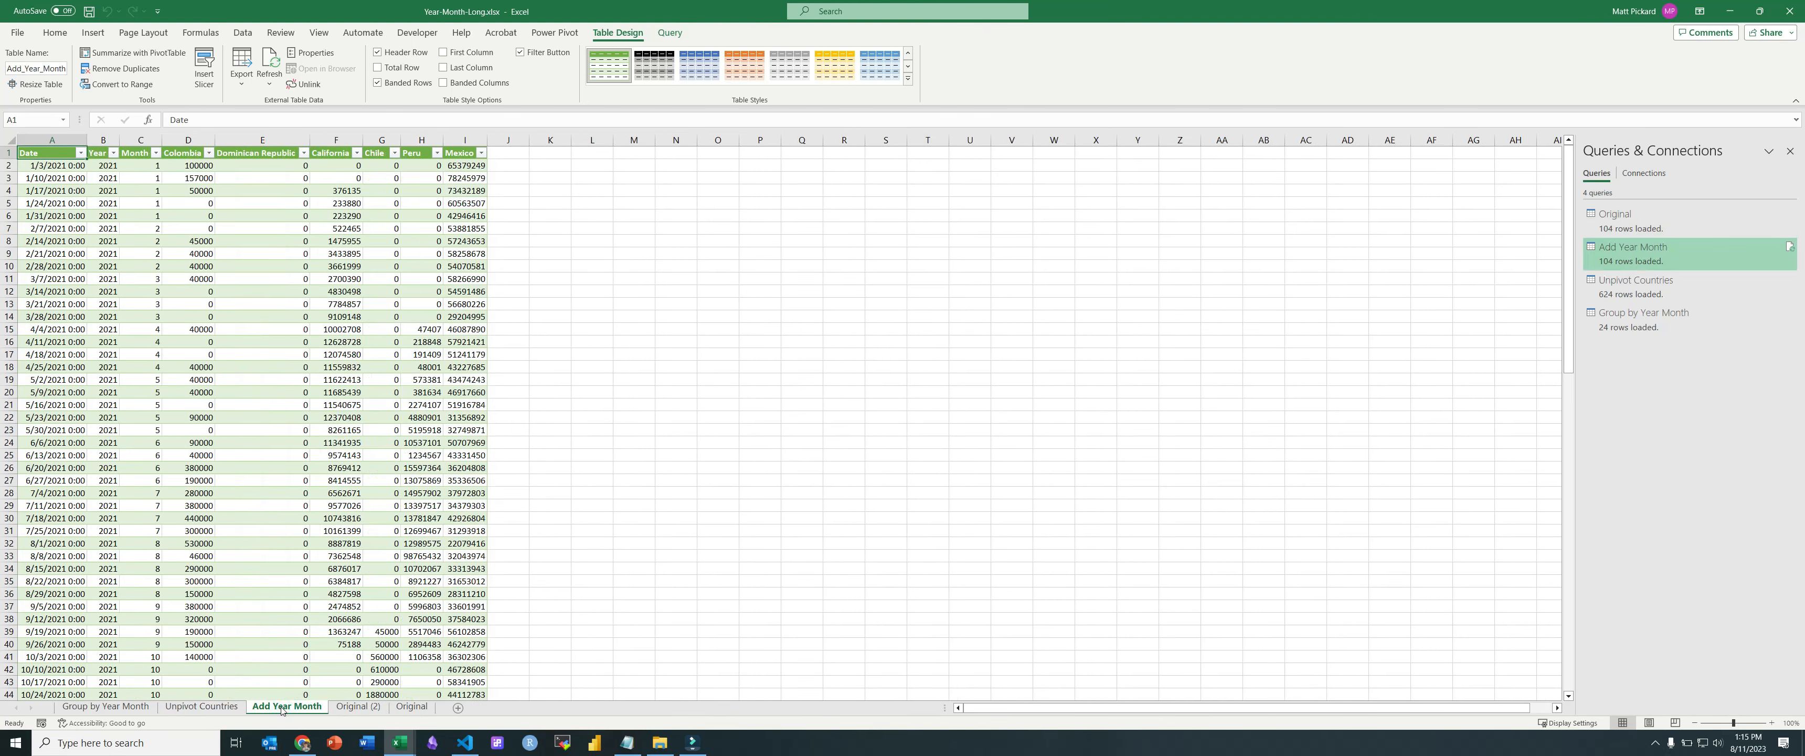
pyautogui.click(206, 706)
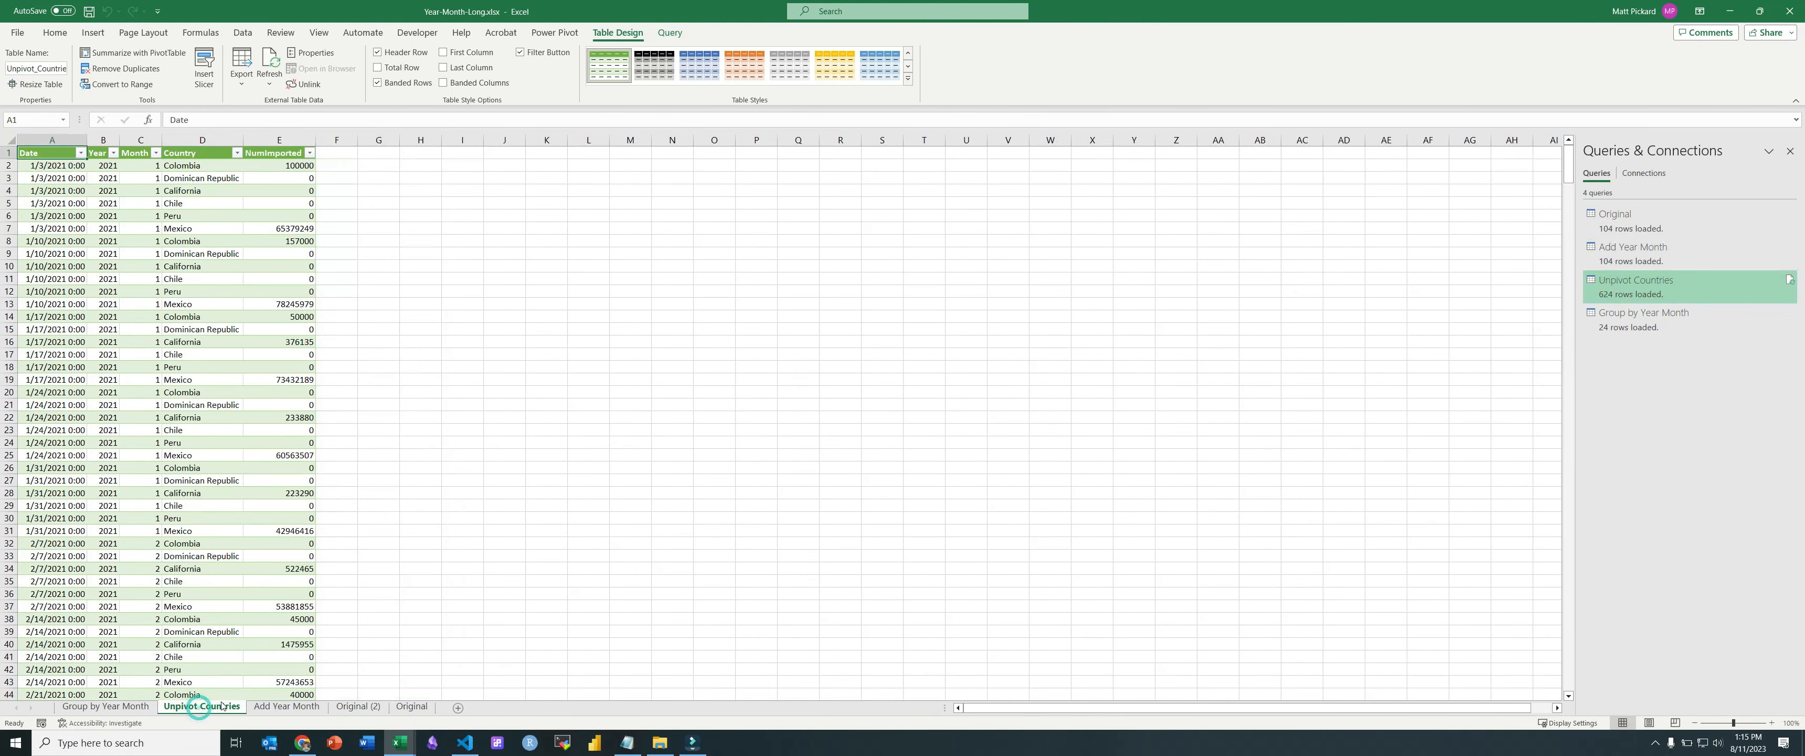
pyautogui.click(123, 706)
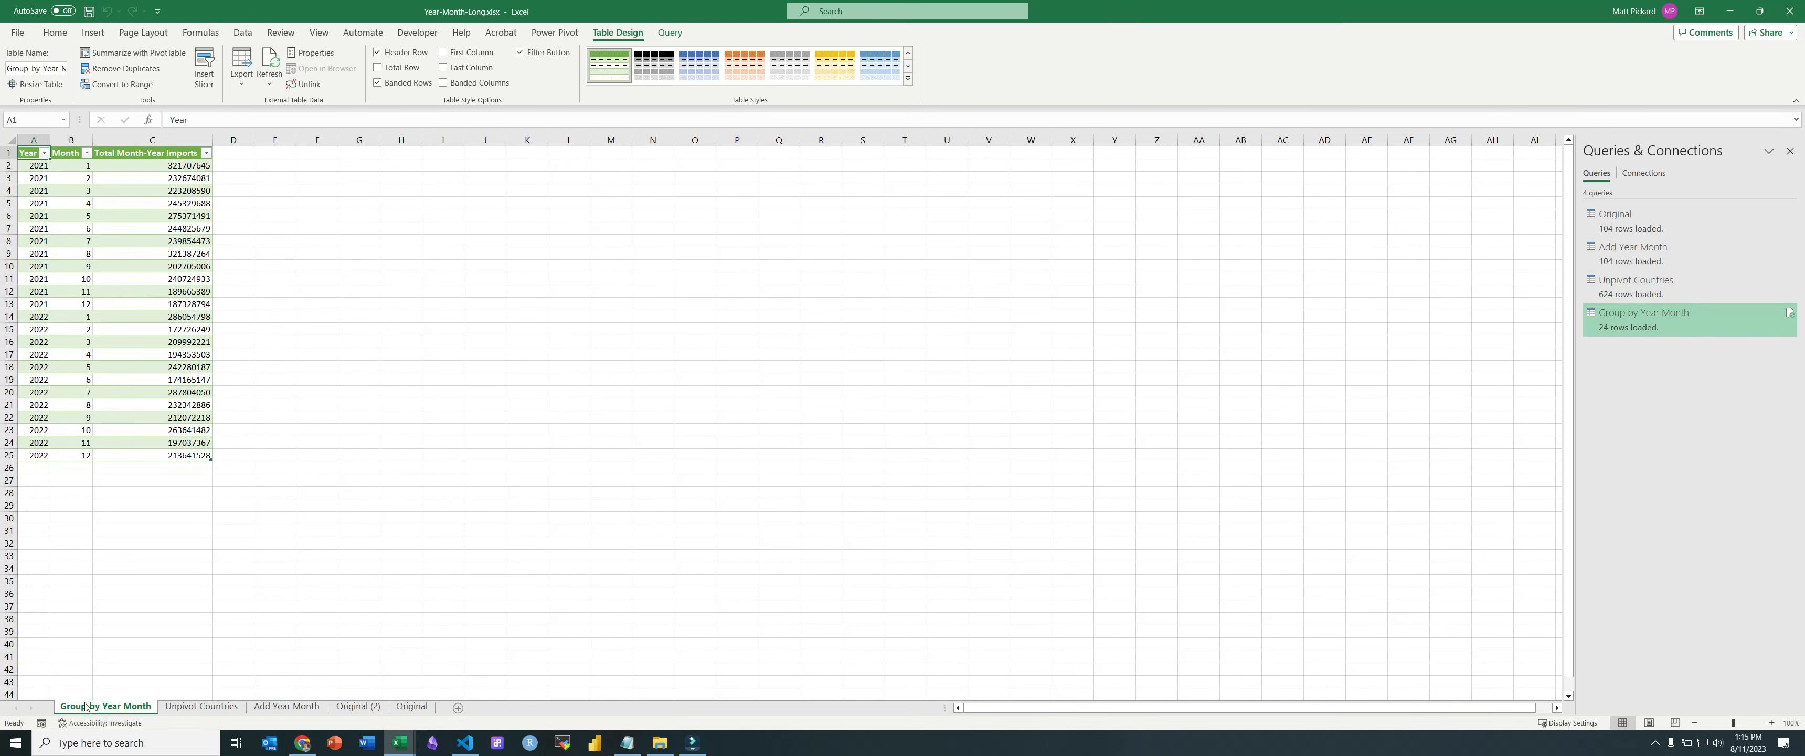
# Step: Copy the Unpivot Countries sheet to the front of the workbook and name the copy Calc Percent of Year-Month
pyautogui.click(218, 706)
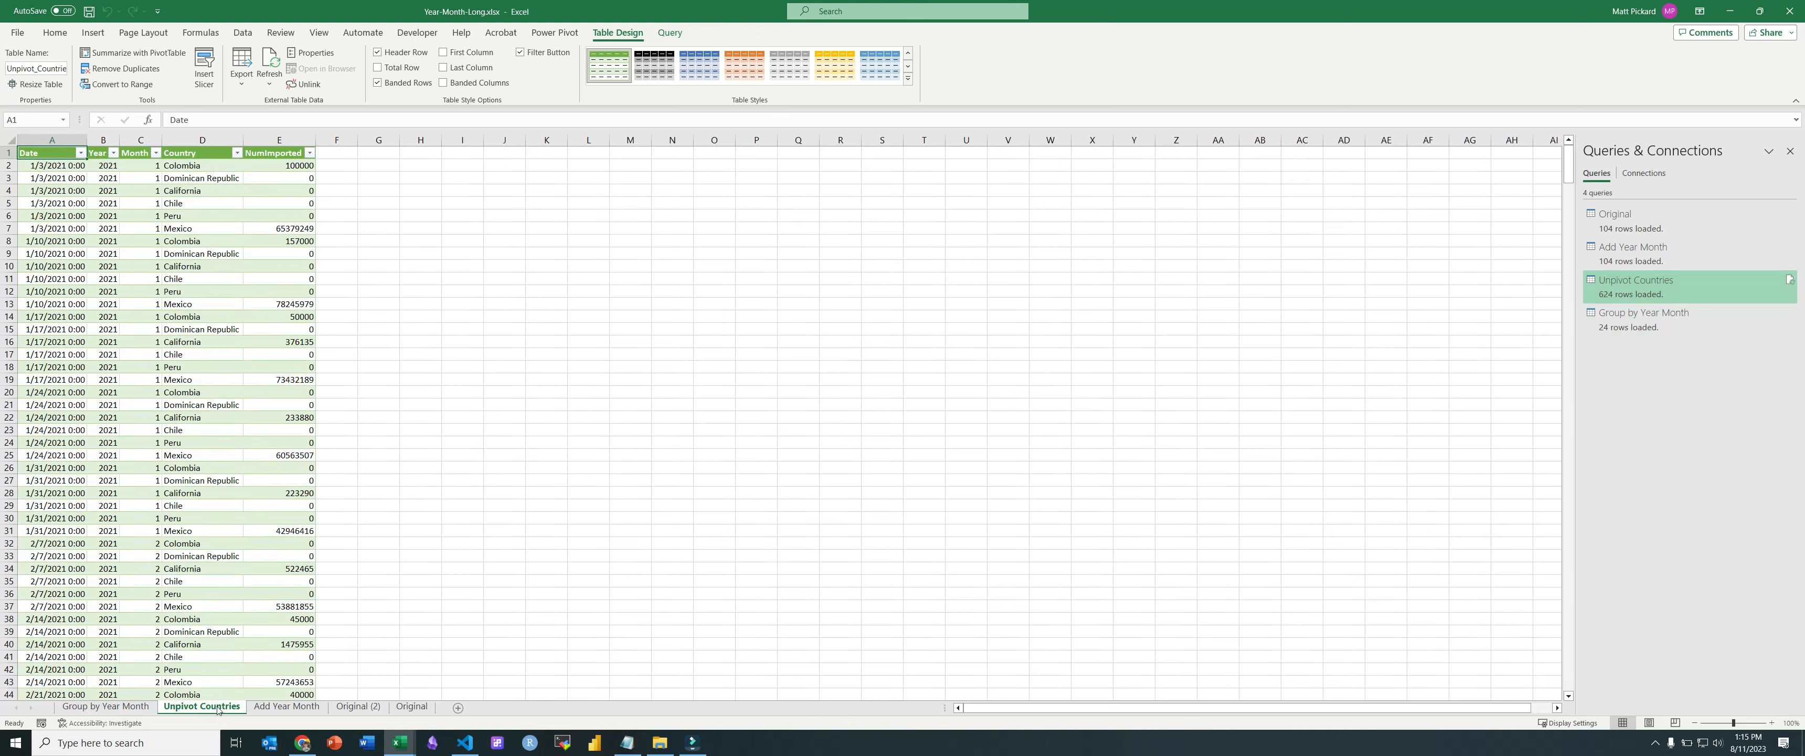
pyautogui.moveTo(218, 711); pyautogui.dragTo(52, 713)
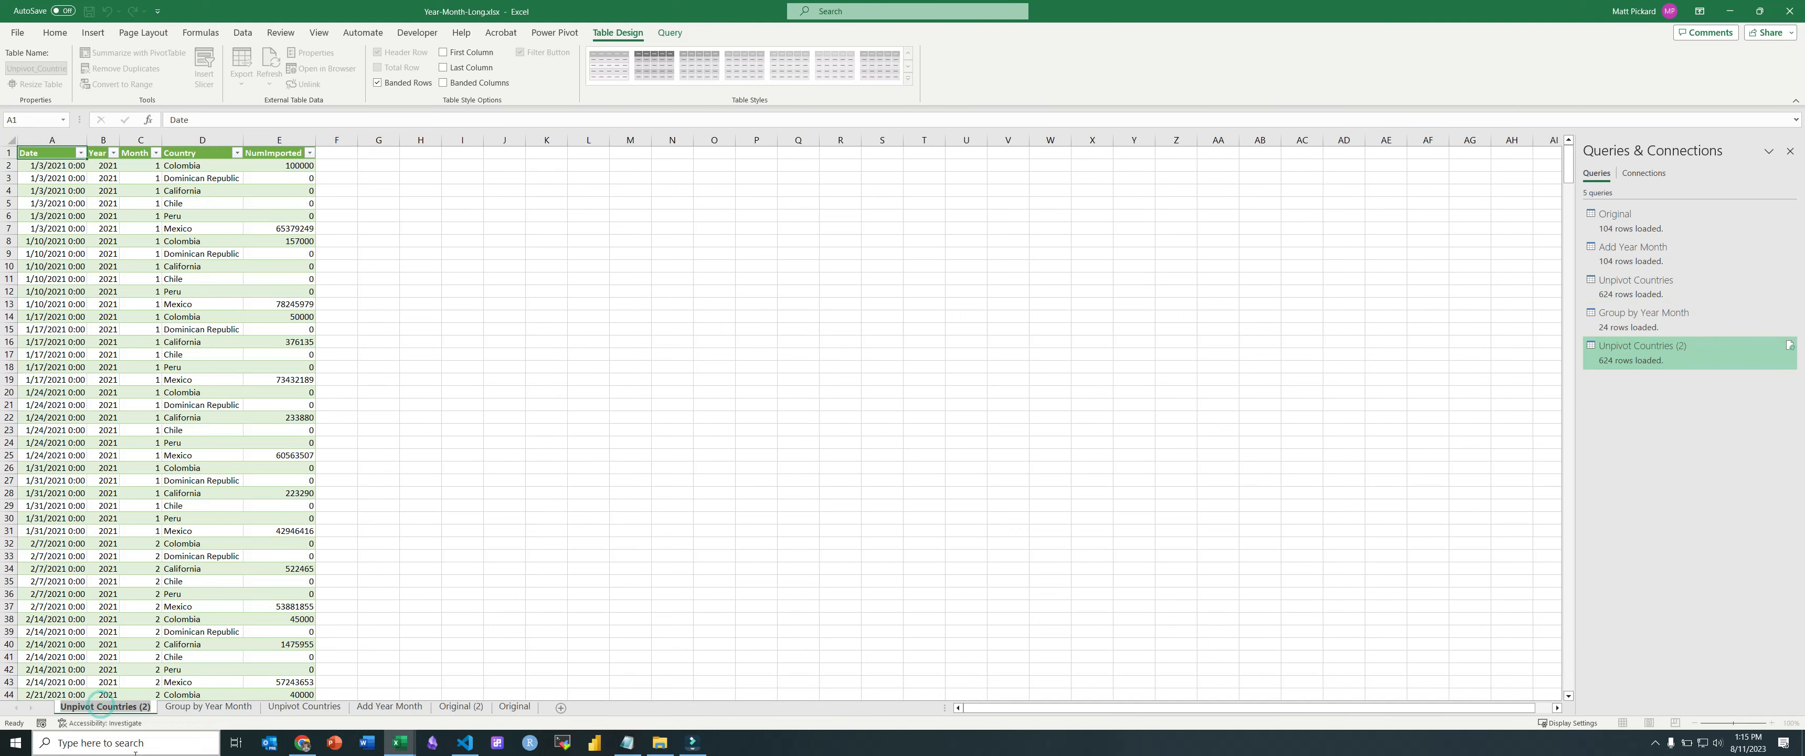
pyautogui.write('Calc')
pyautogui.write('Per')
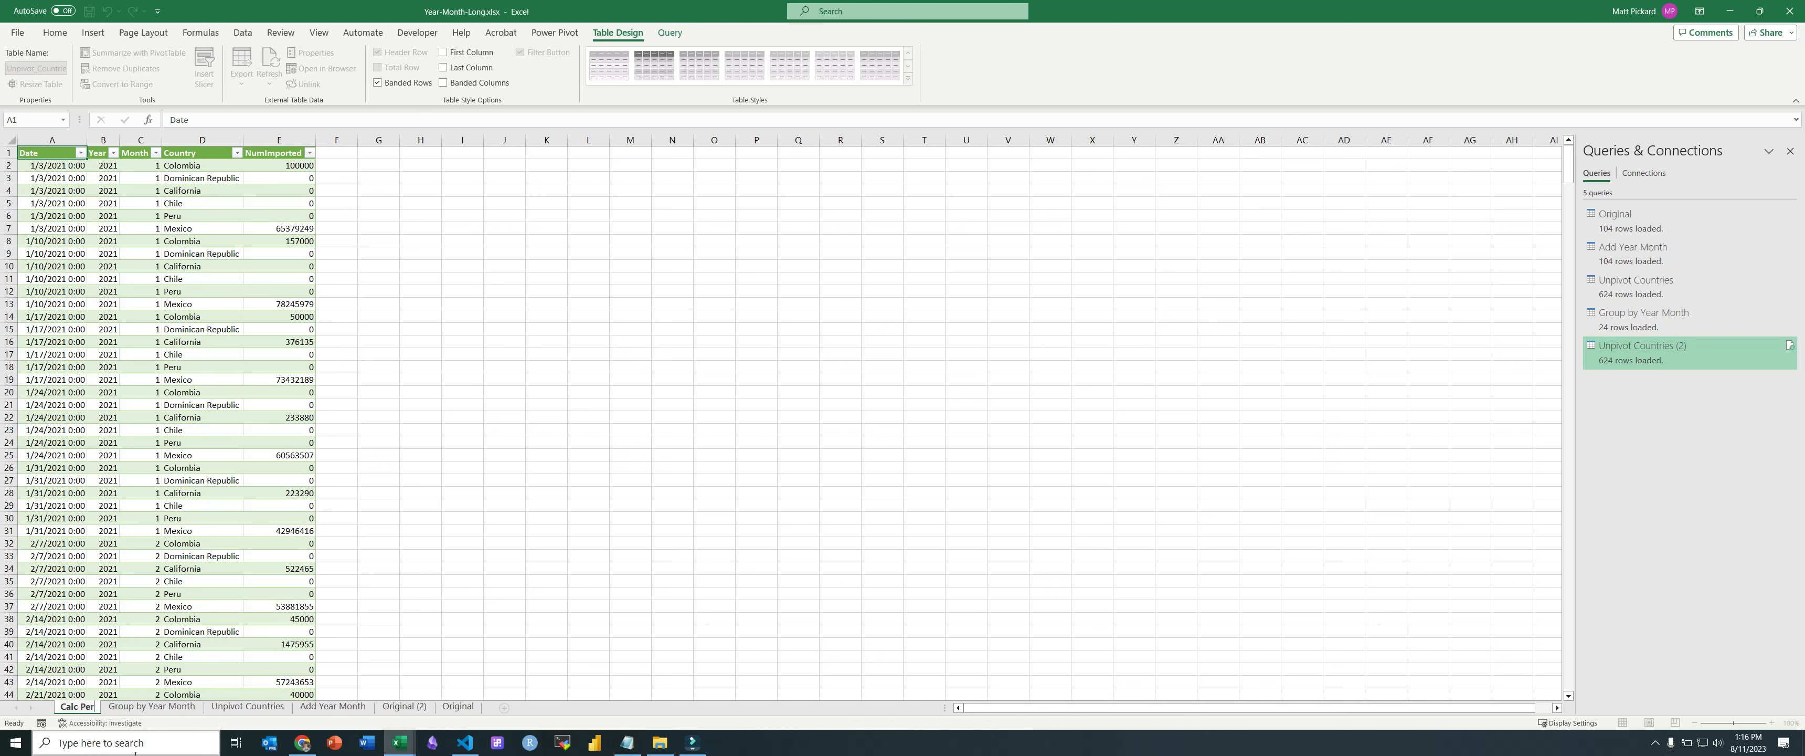
pyautogui.write('cent of Year')
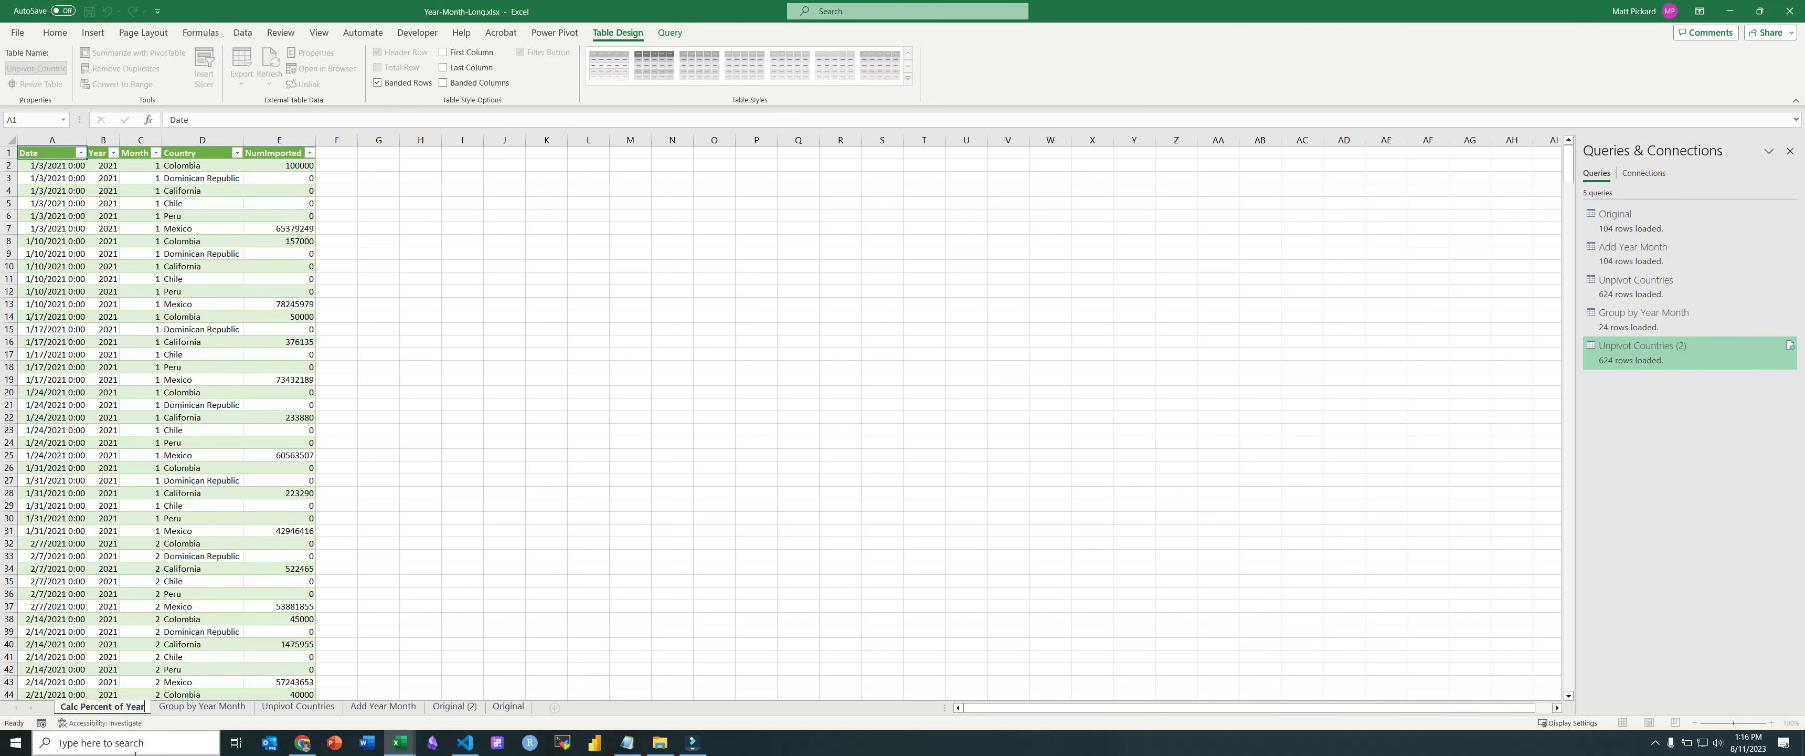
pyautogui.write(' Month')
pyautogui.press('Return')
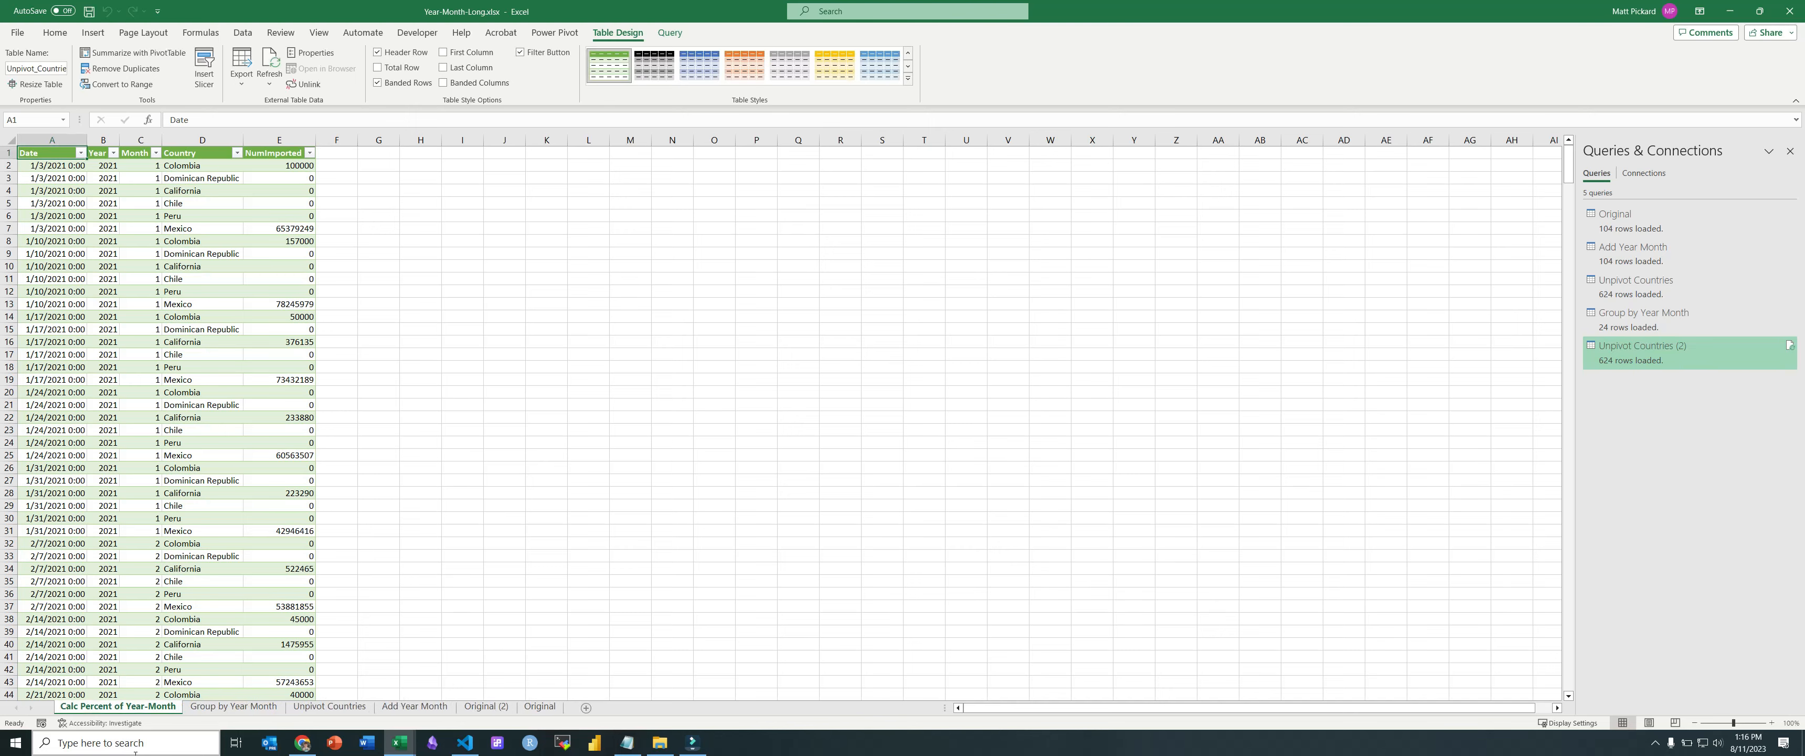
pyautogui.click(165, 392)
pyautogui.keyDown('ctrl'); pyautogui.scroll(3, 191, 376); pyautogui.keyUp('ctrl')
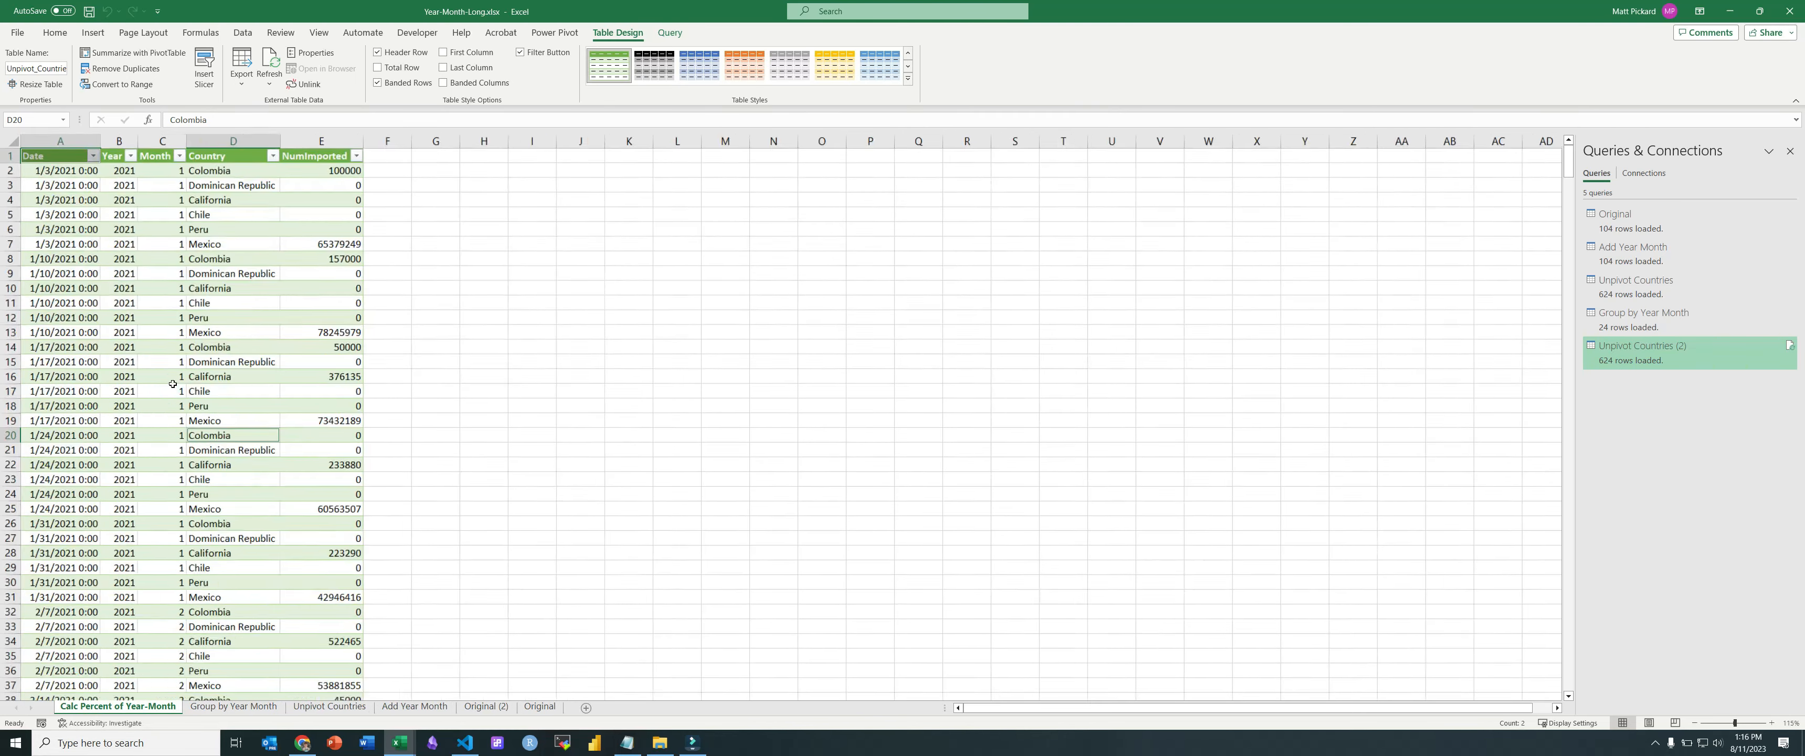
# Step: Add a Percent_of_Year_Month column after NumImported and widen it to fit its header
pyautogui.keyDown('ctrl'); pyautogui.scroll(7, 192, 376); pyautogui.keyUp('ctrl')
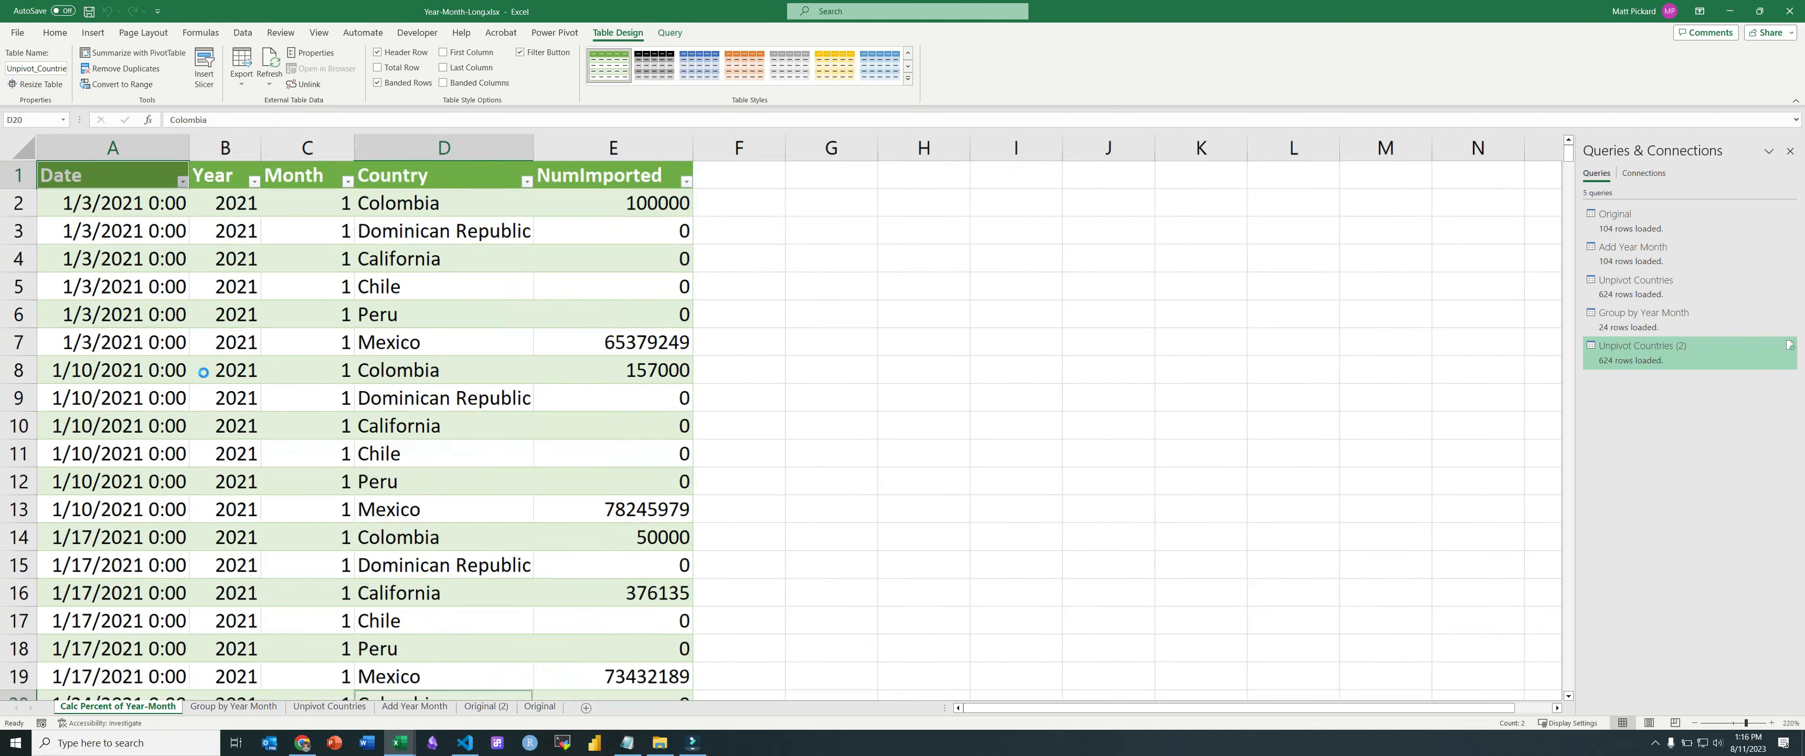
pyautogui.scroll(1, 258, 371)
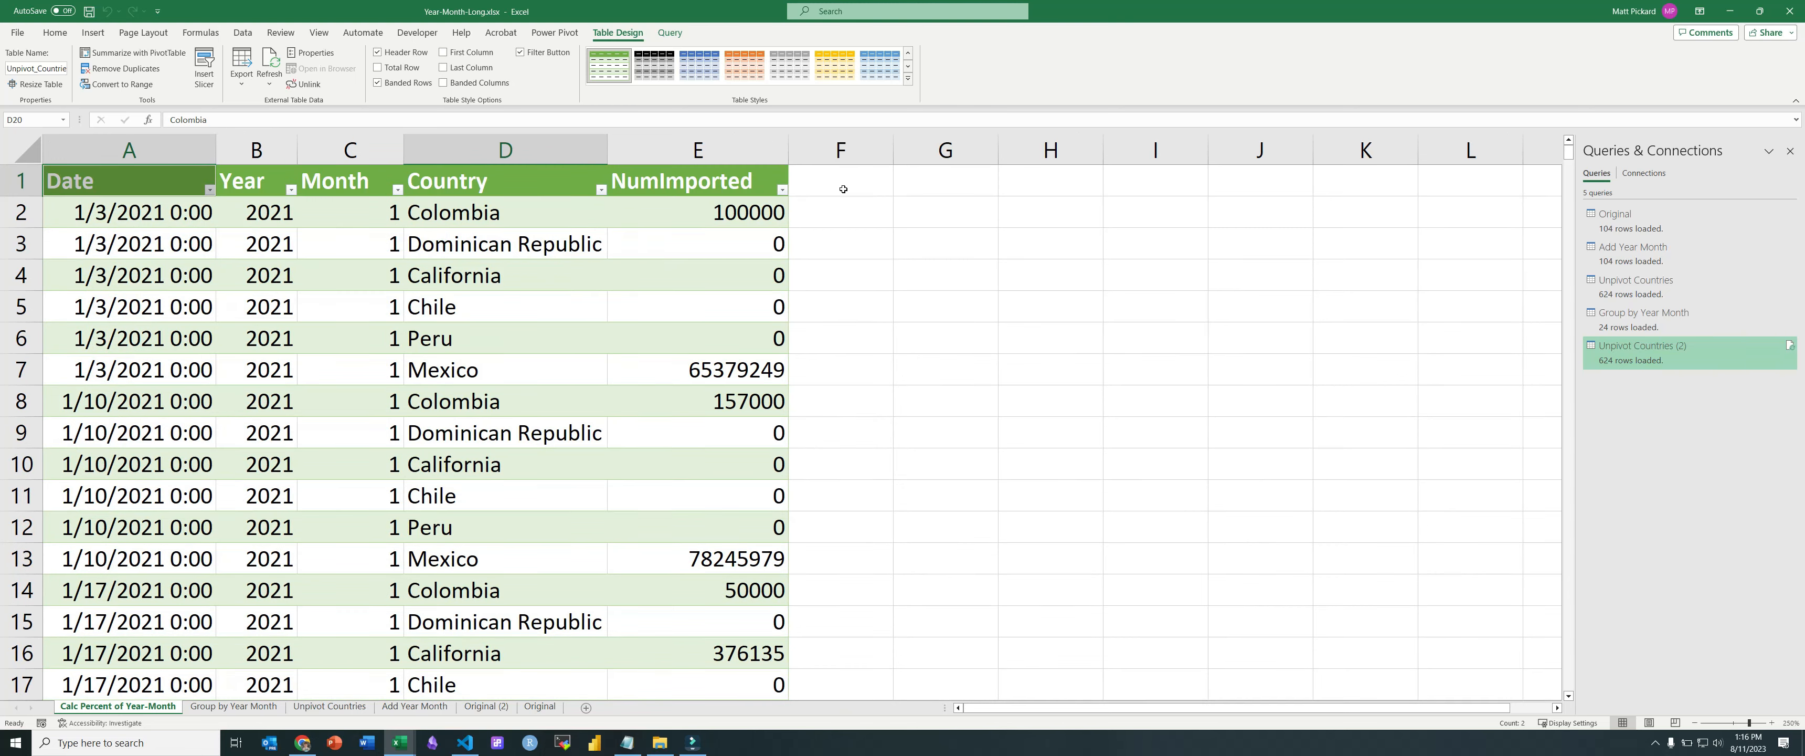
pyautogui.click(866, 184)
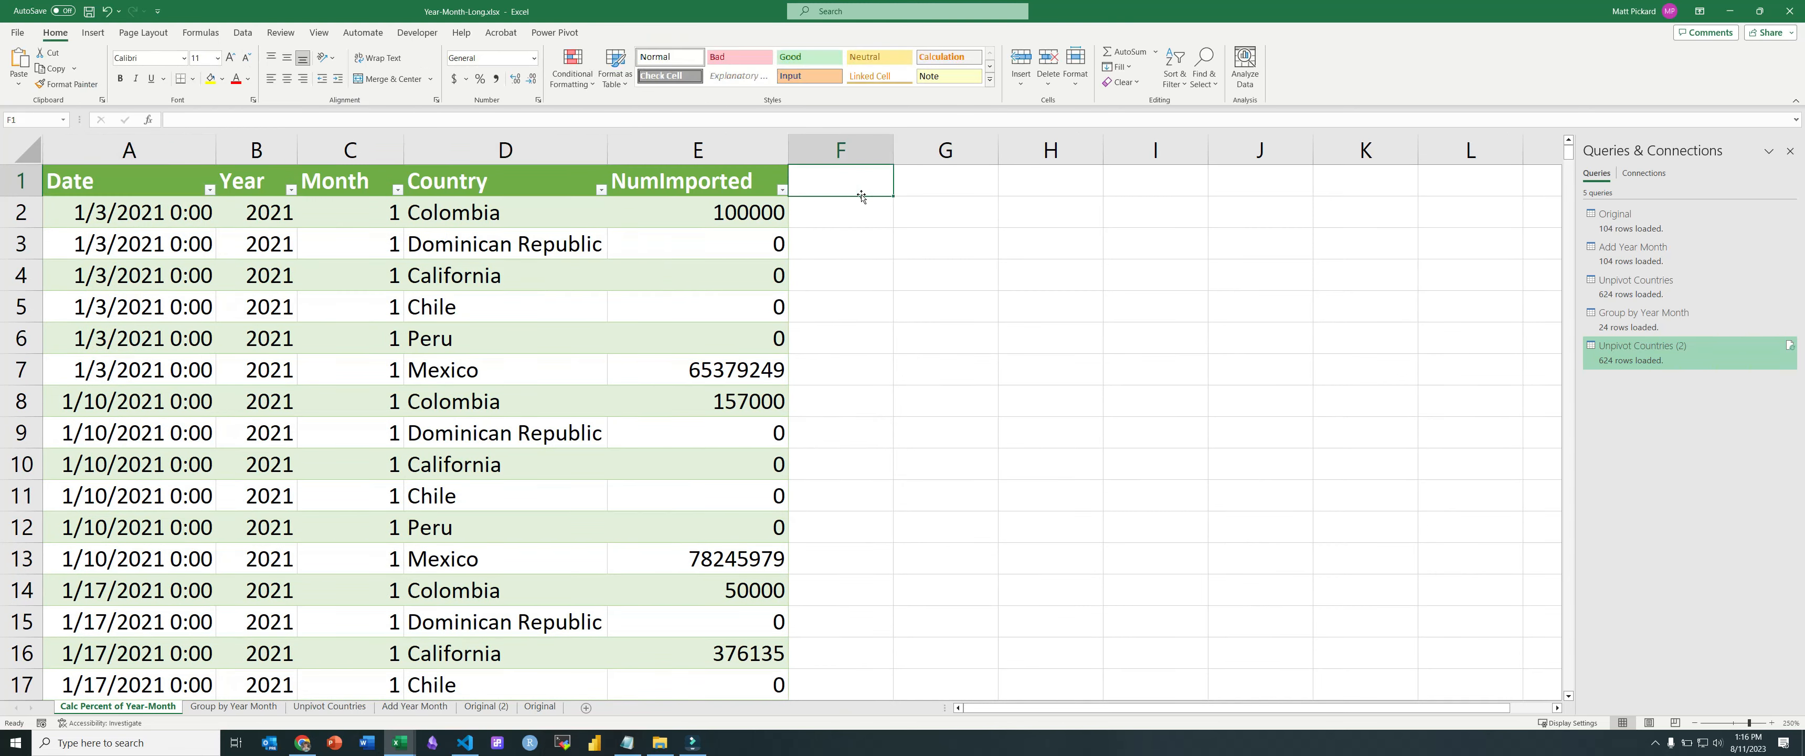
pyautogui.write('Percent_')
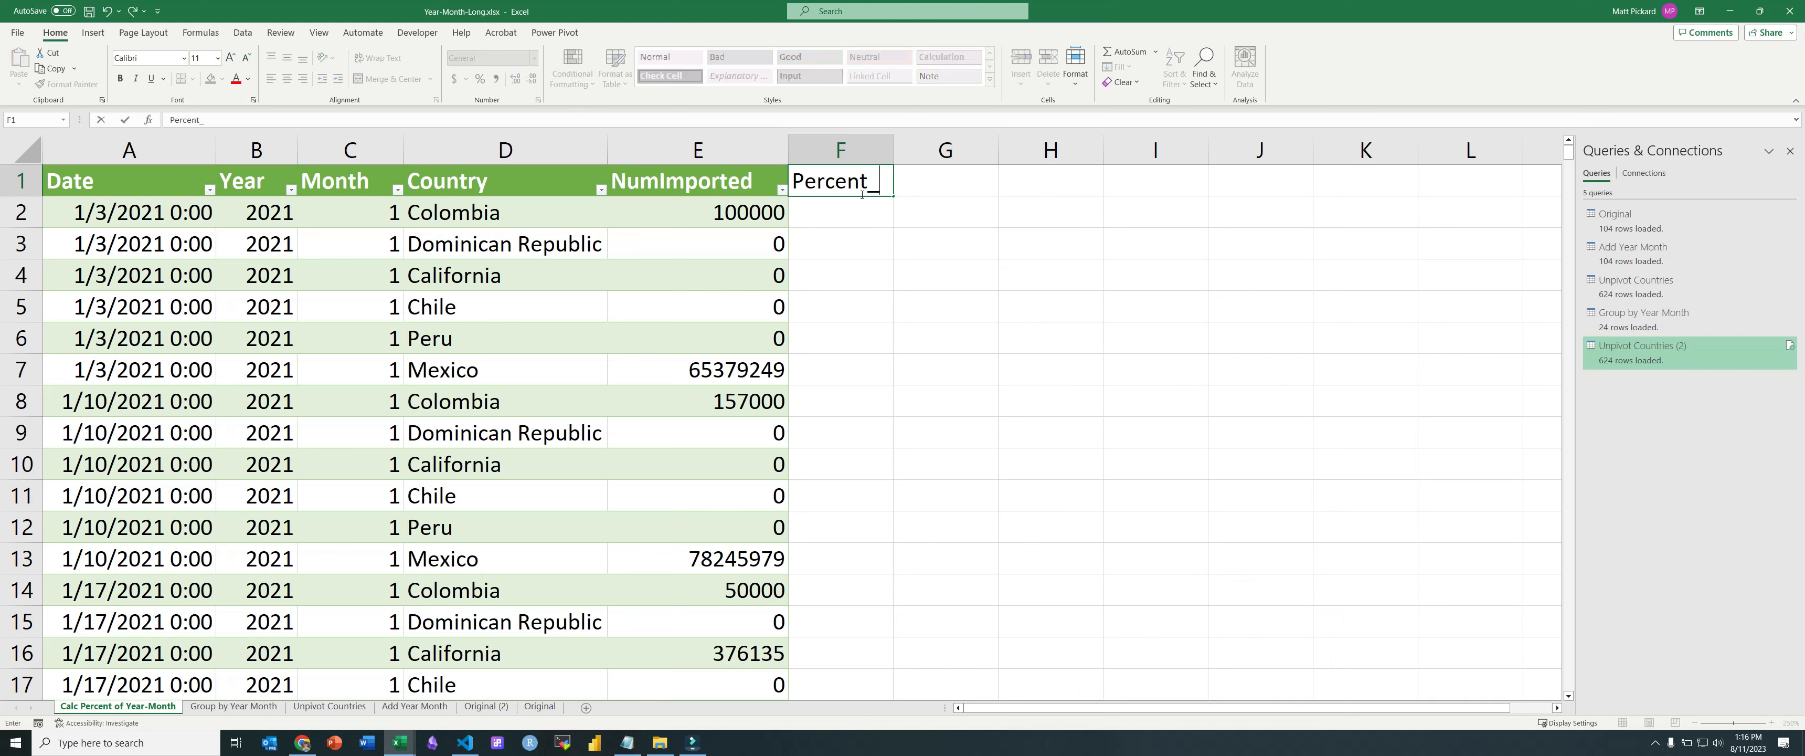
pyautogui.write('of_Year_Month')
pyautogui.press('Return')
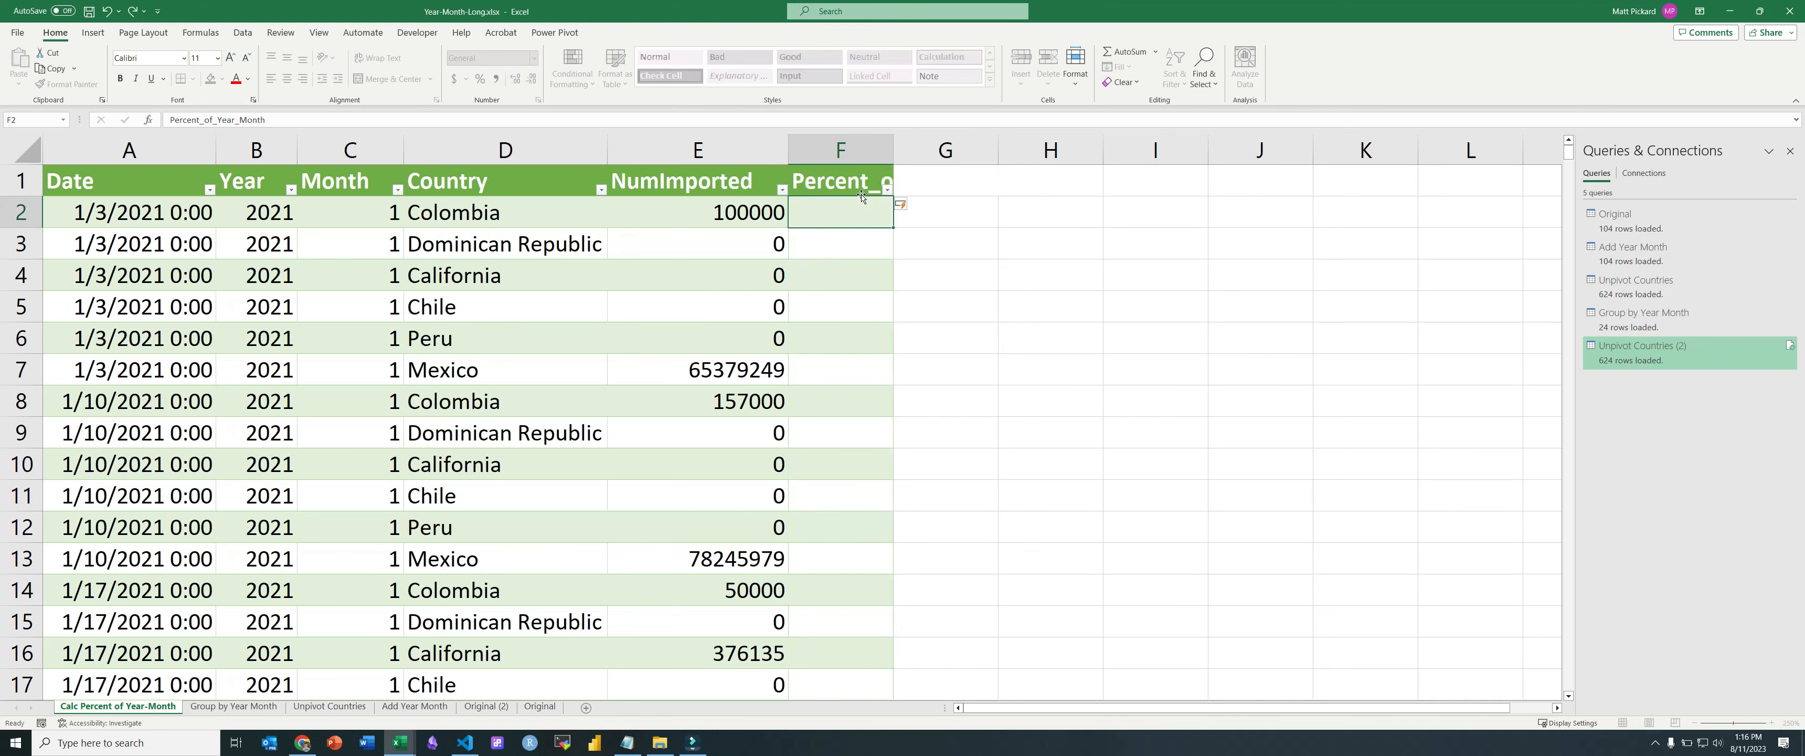
pyautogui.doubleClick(893, 140)
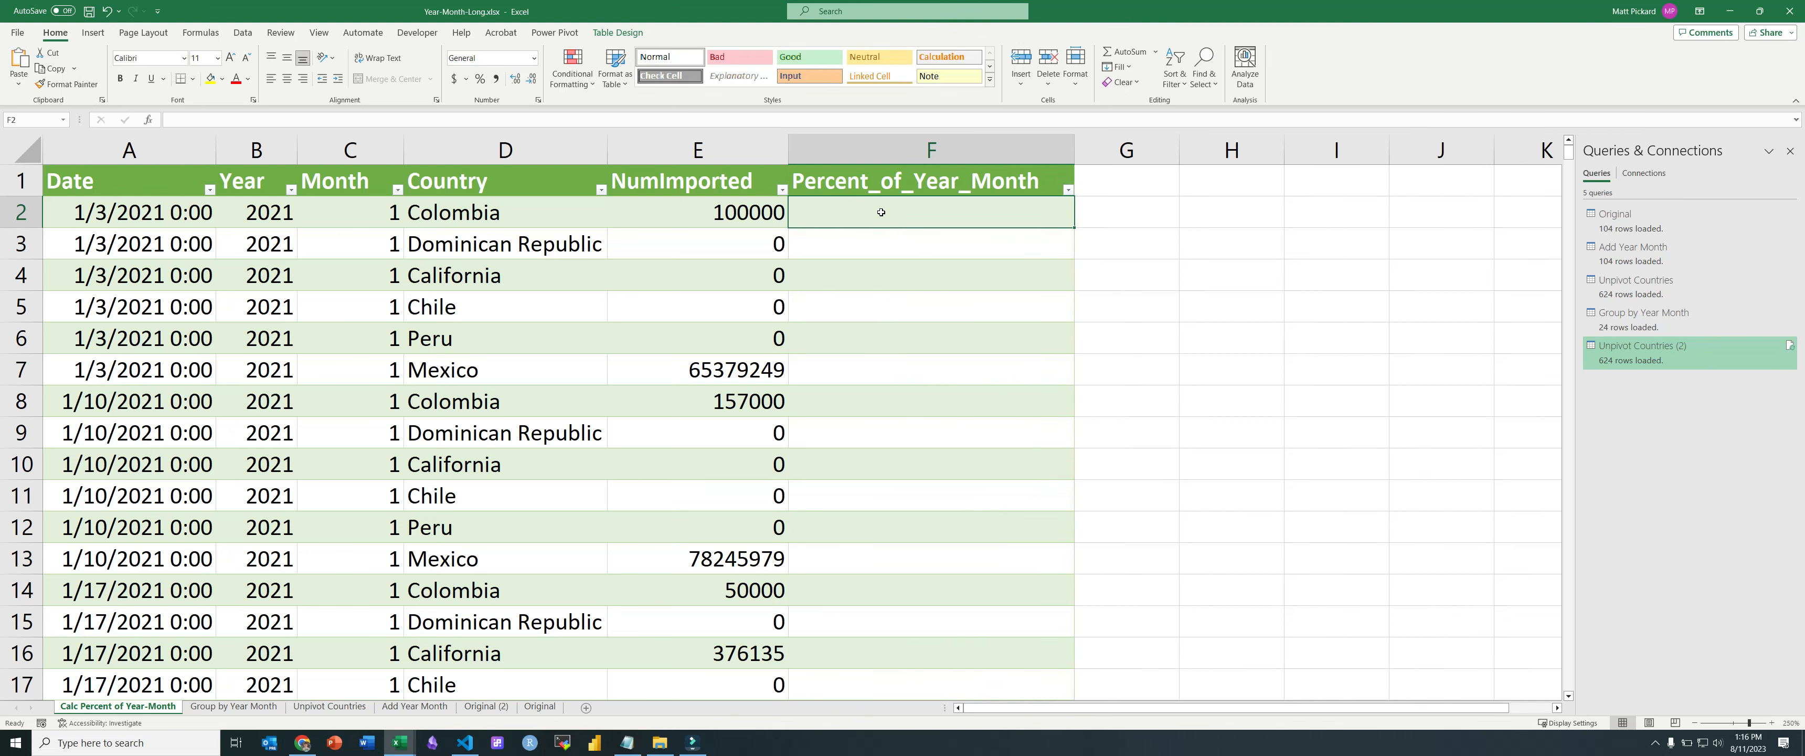
# Step: Review the country columns on the Original and Original (2) sheets and return to the Calc Percent of Year-Month sheet
pyautogui.click(540, 706)
pyautogui.hscroll(4, 1168, 496)
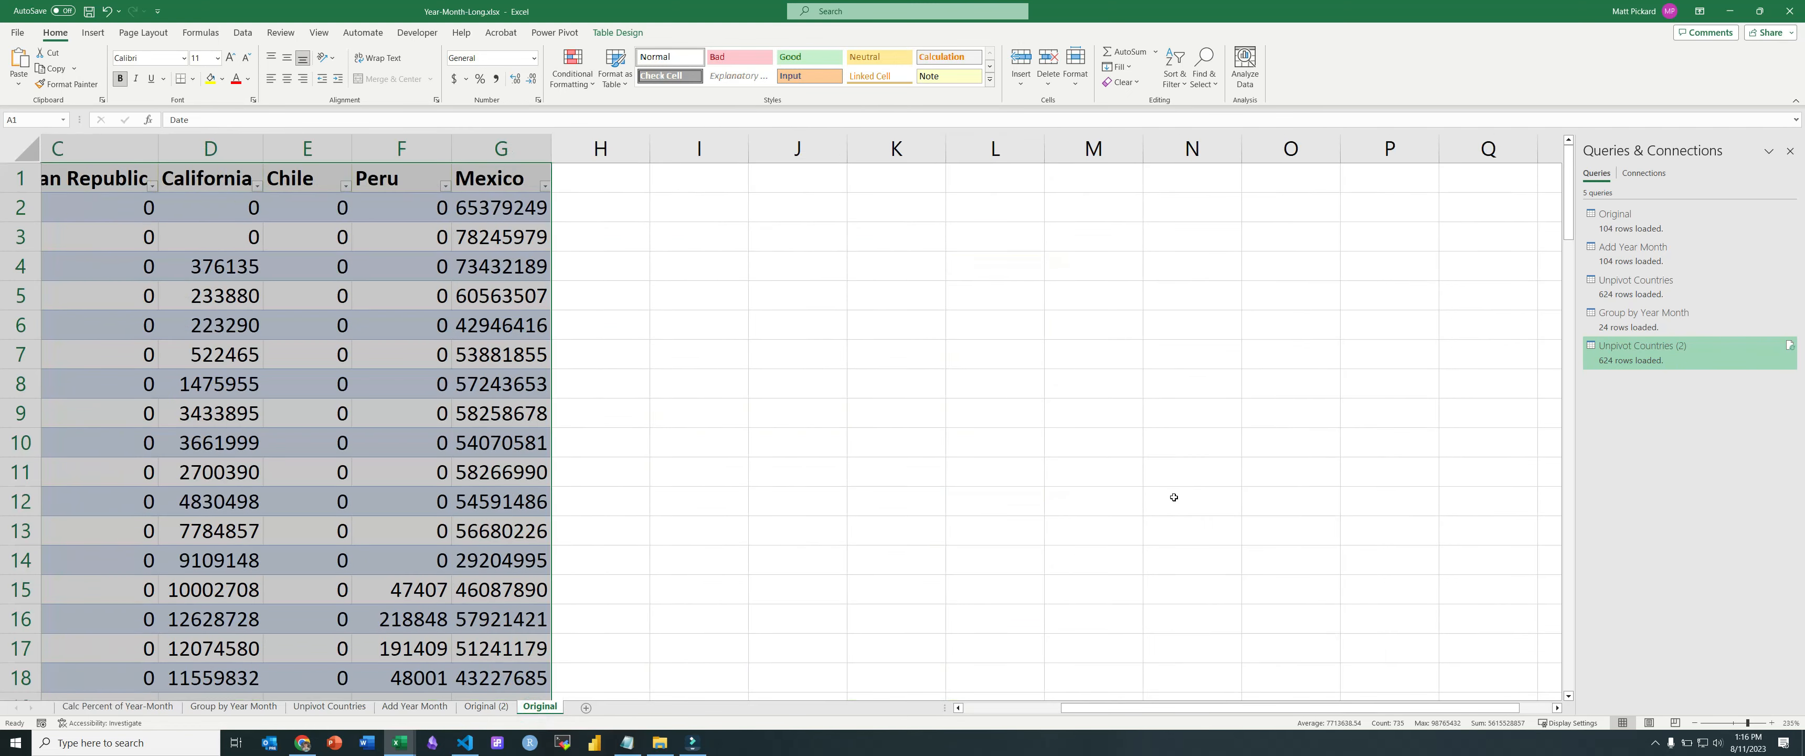
pyautogui.hscroll(-3, 1168, 496)
pyautogui.click(486, 706)
pyautogui.scroll(-2, 601, 574)
pyautogui.click(537, 706)
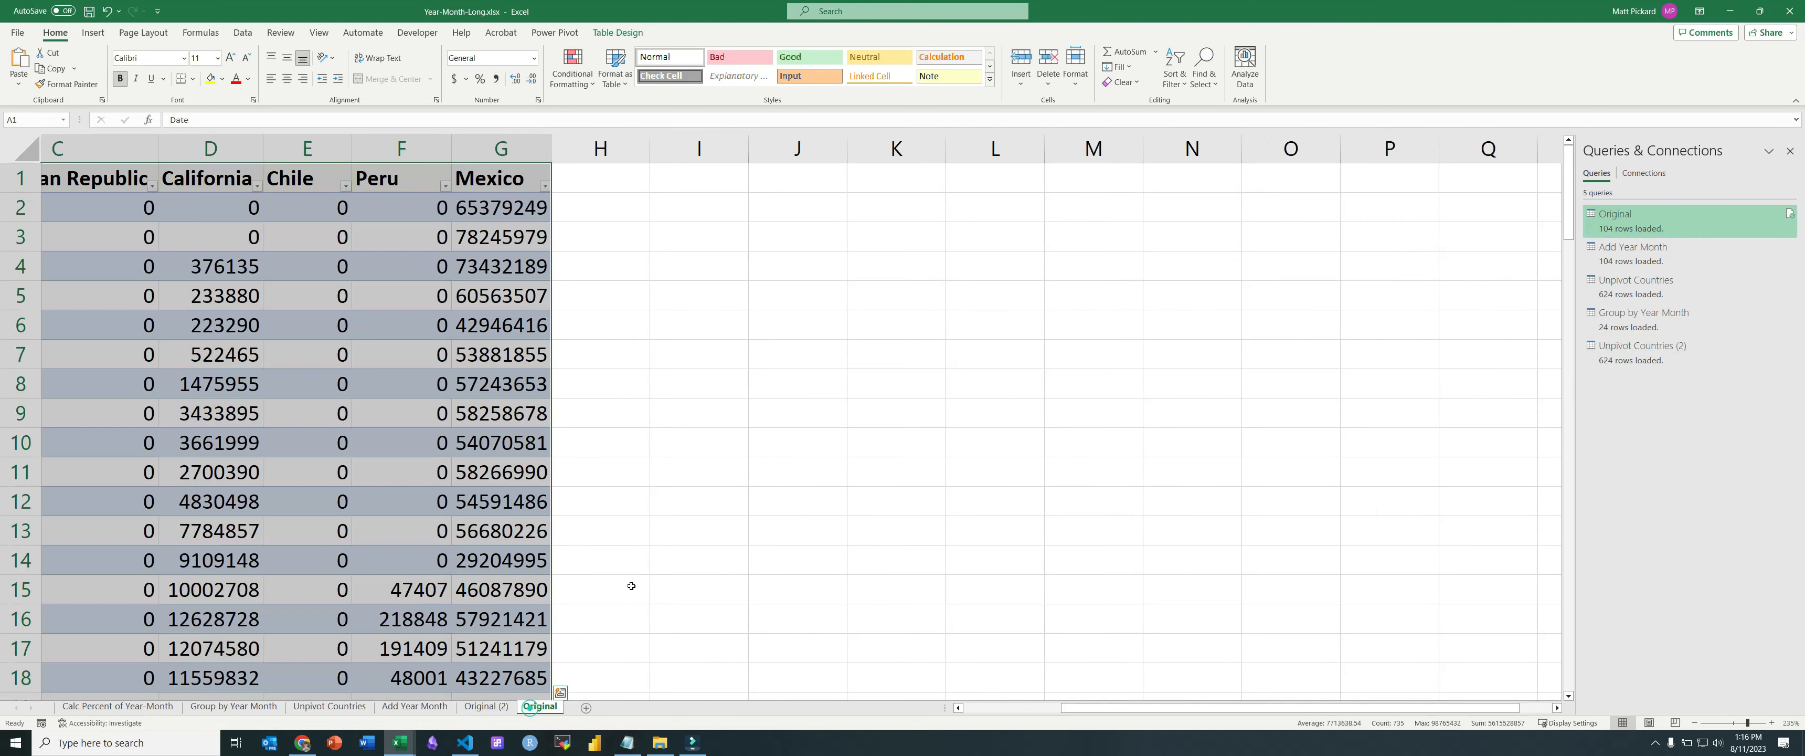
pyautogui.click(123, 706)
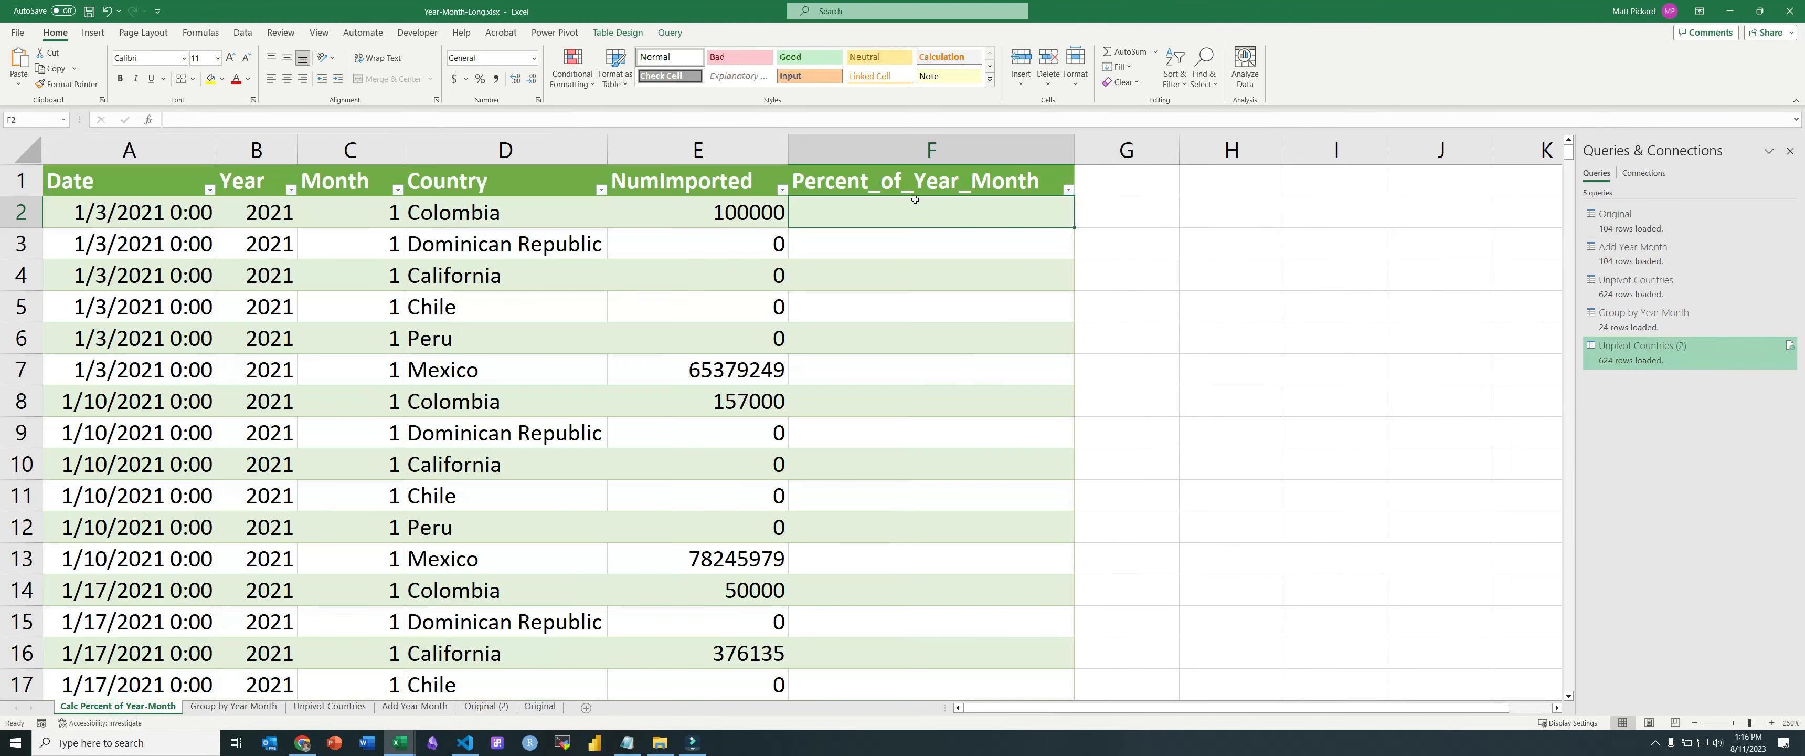
pyautogui.write('=')
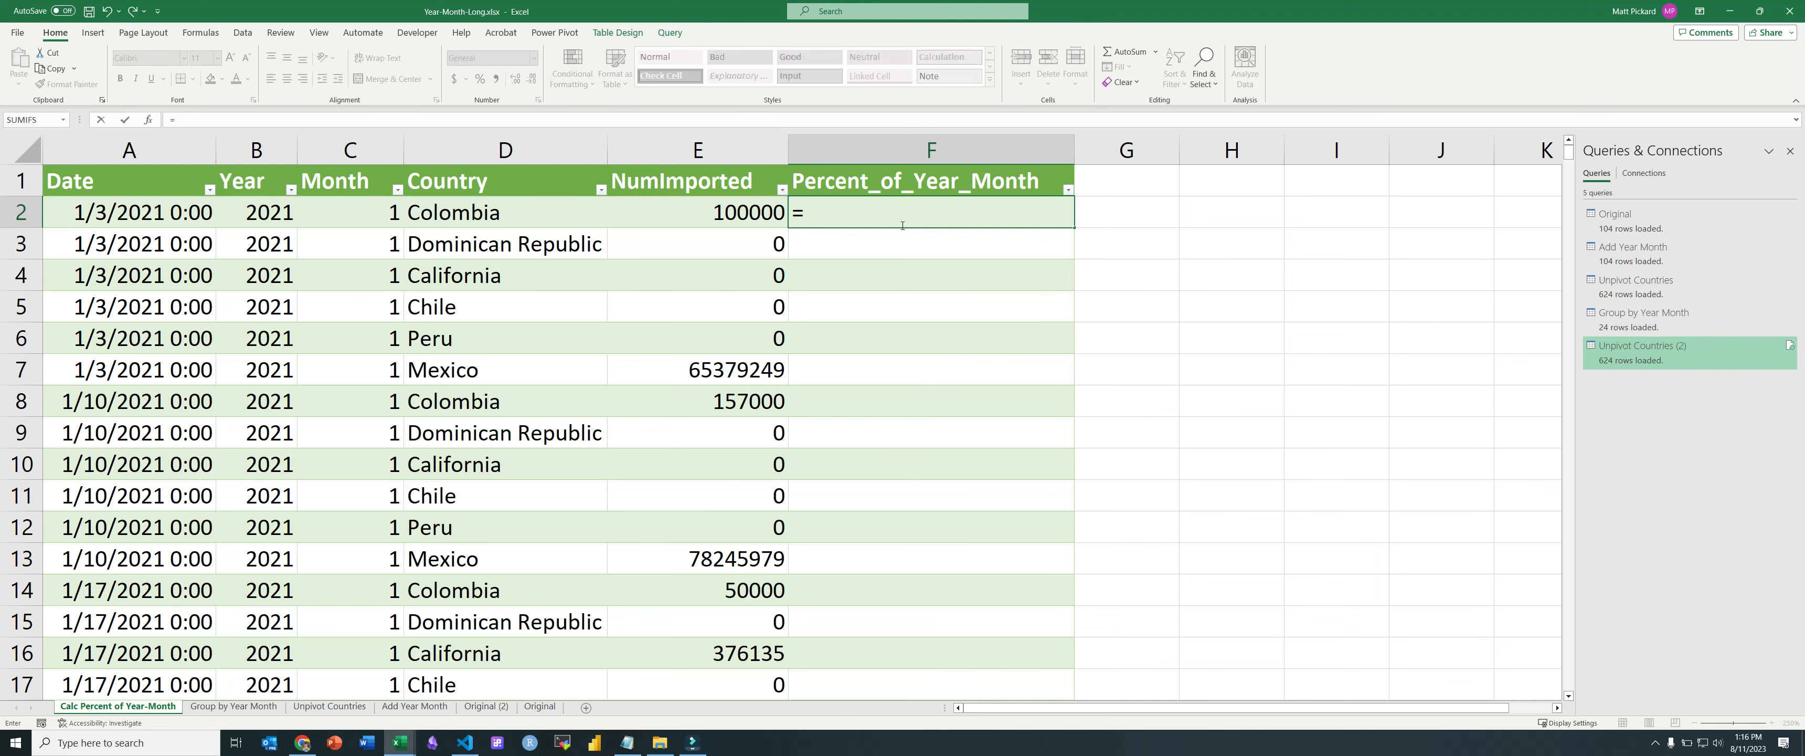
pyautogui.press('Left')
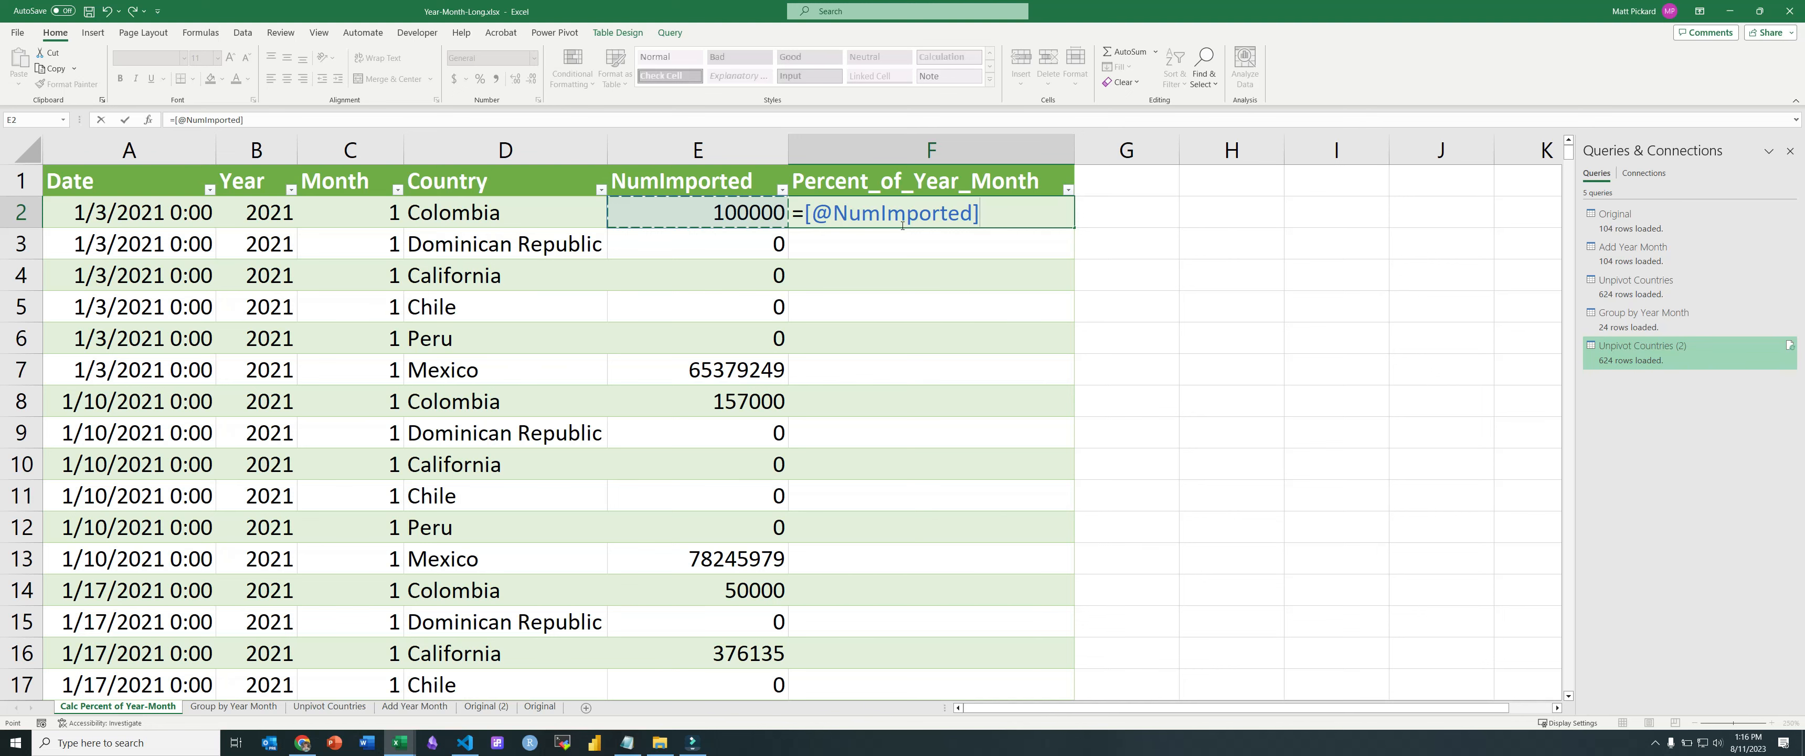
pyautogui.write('/vl')
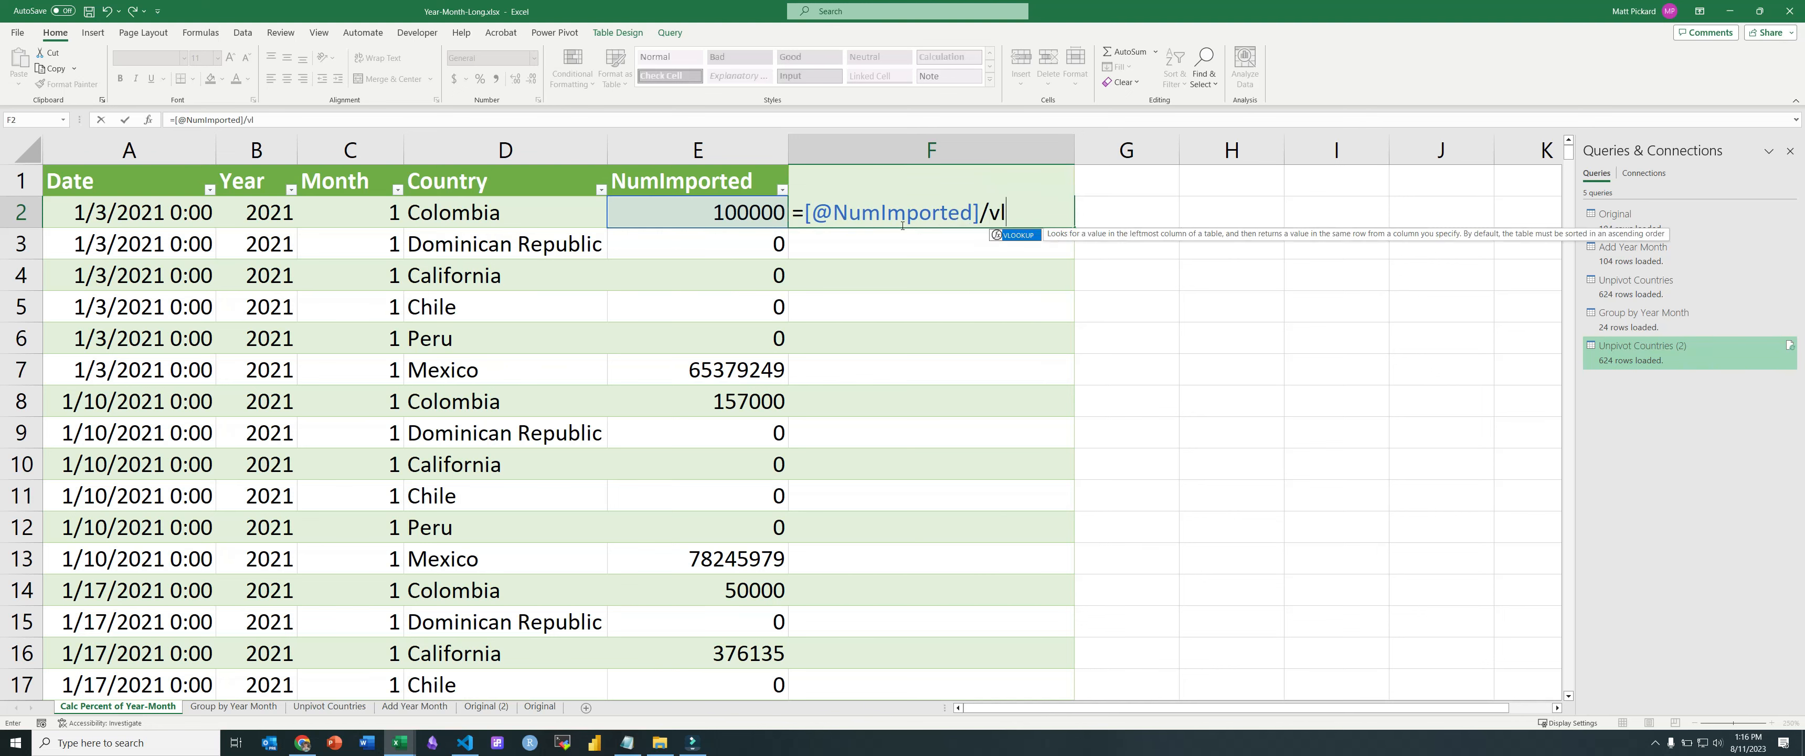
pyautogui.press('Tab')
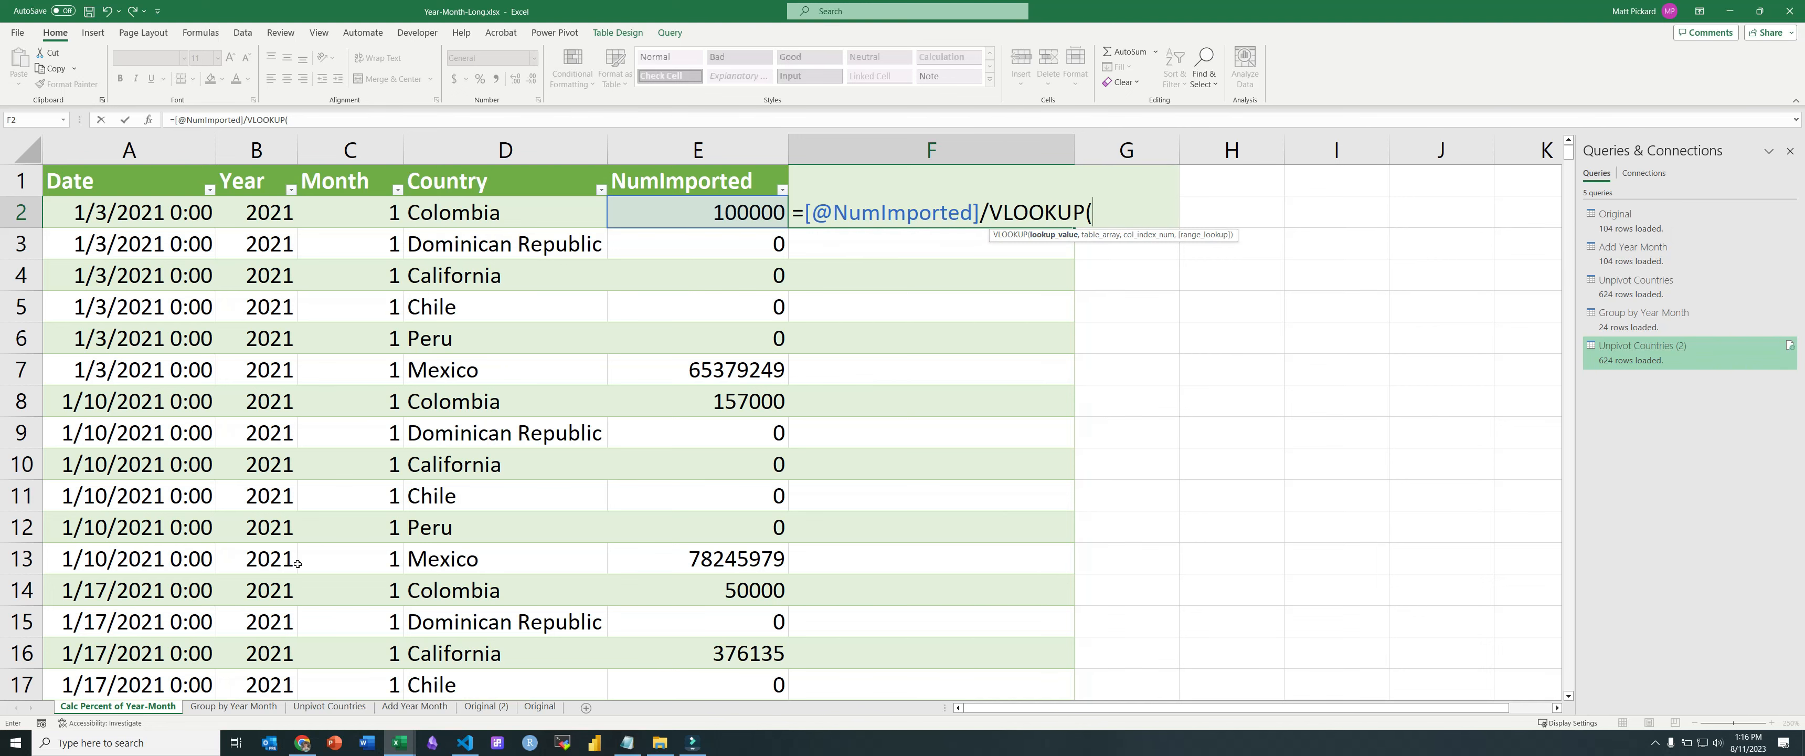
pyautogui.press('Escape')
# Step: On the Group by Year Month sheet, insert a column before Total Month-Year Imports and name it YearMonth
pyautogui.click(234, 706)
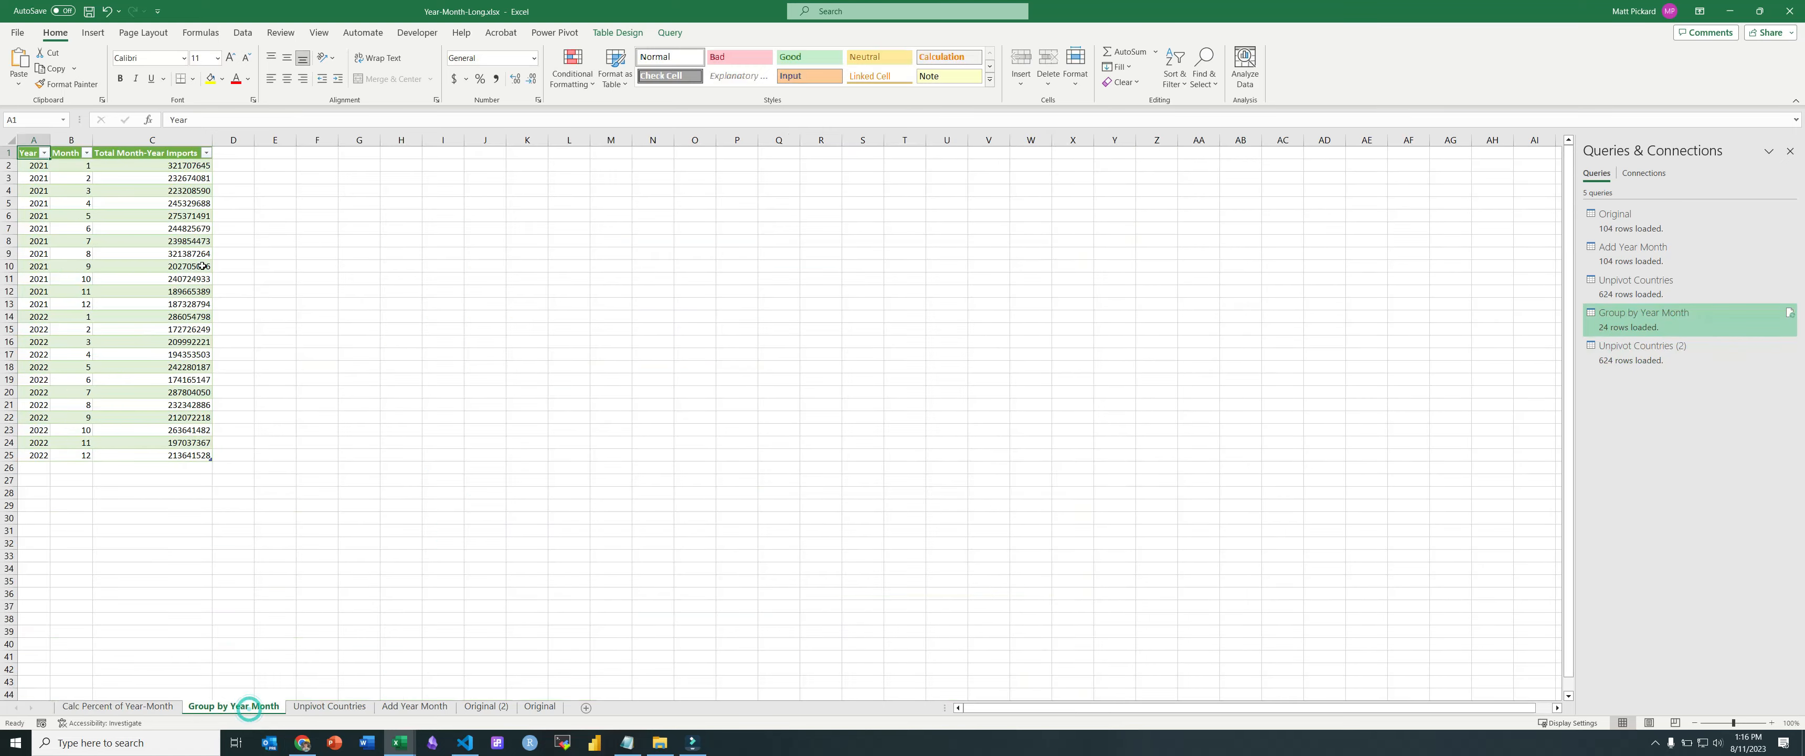
pyautogui.scroll(10, 217, 280)
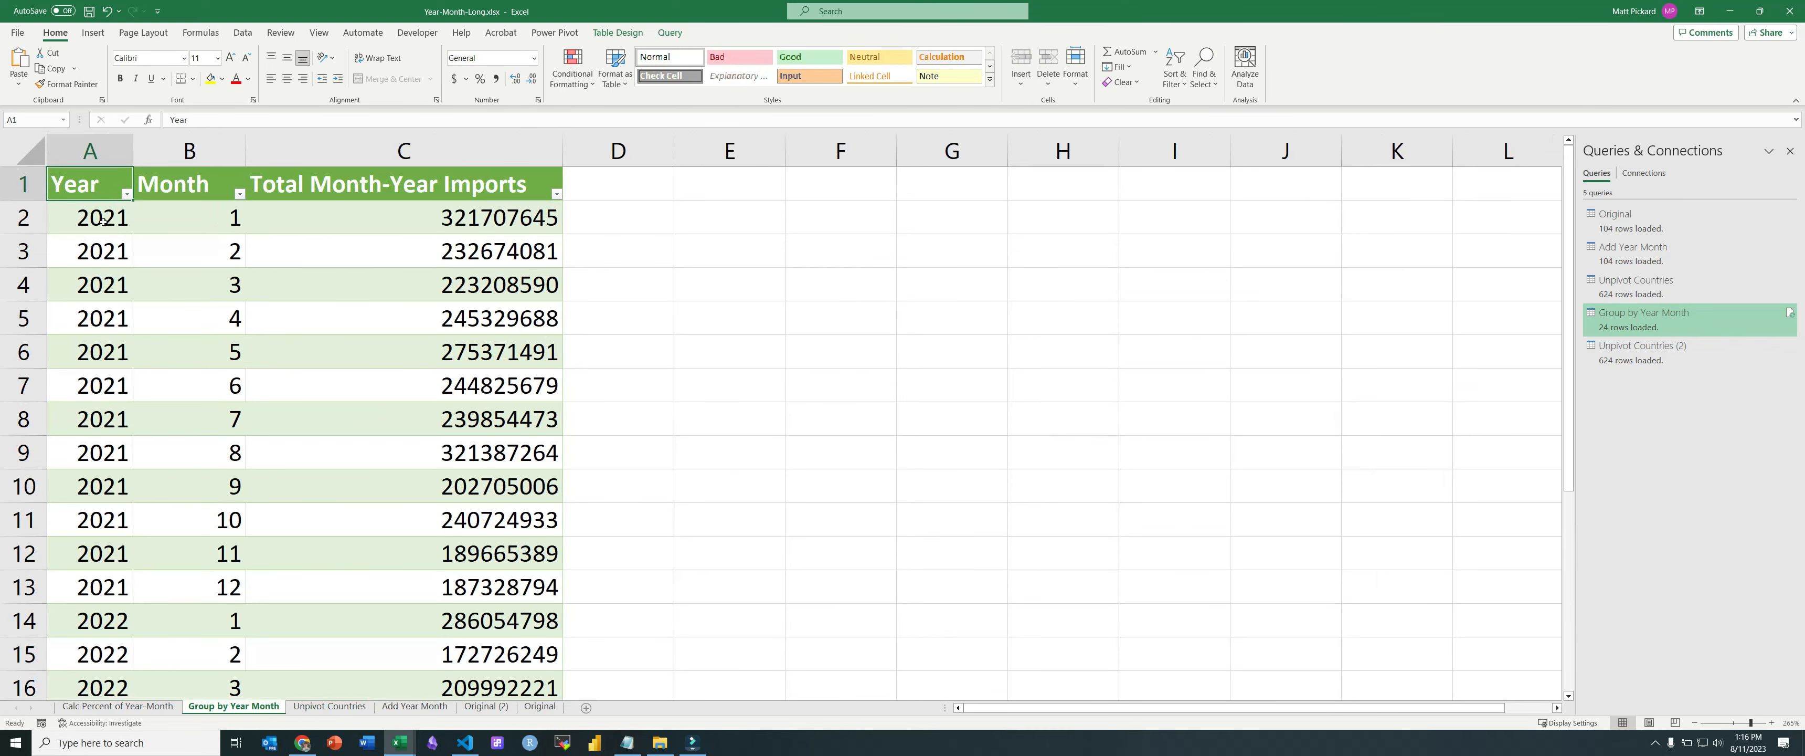
pyautogui.moveTo(103, 221); pyautogui.dragTo(188, 219)
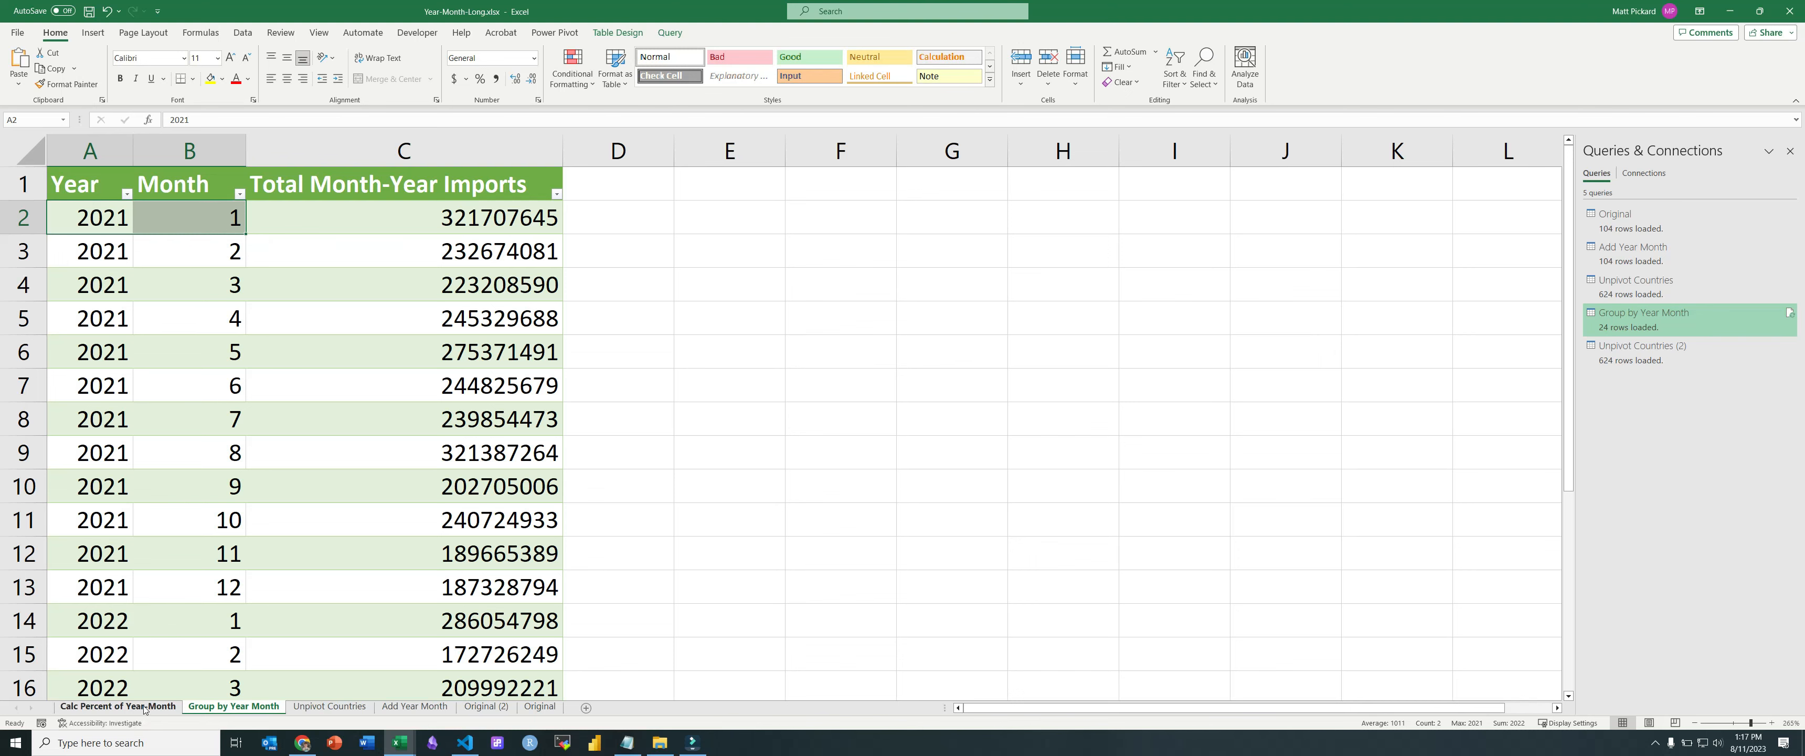
pyautogui.rightClick(310, 151)
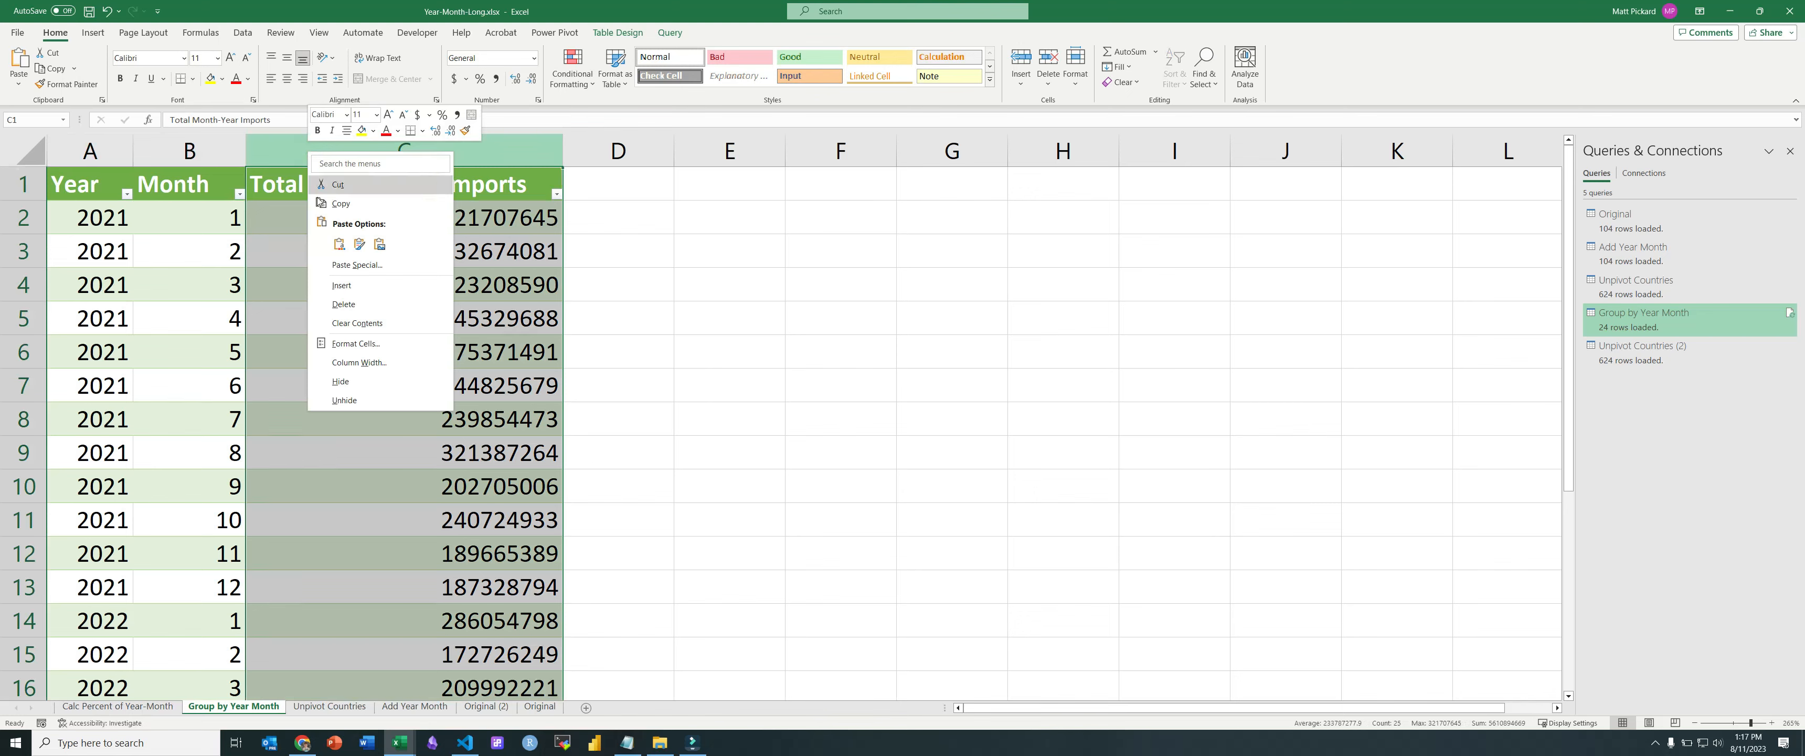
pyautogui.click(341, 285)
pyautogui.doubleClick(304, 190)
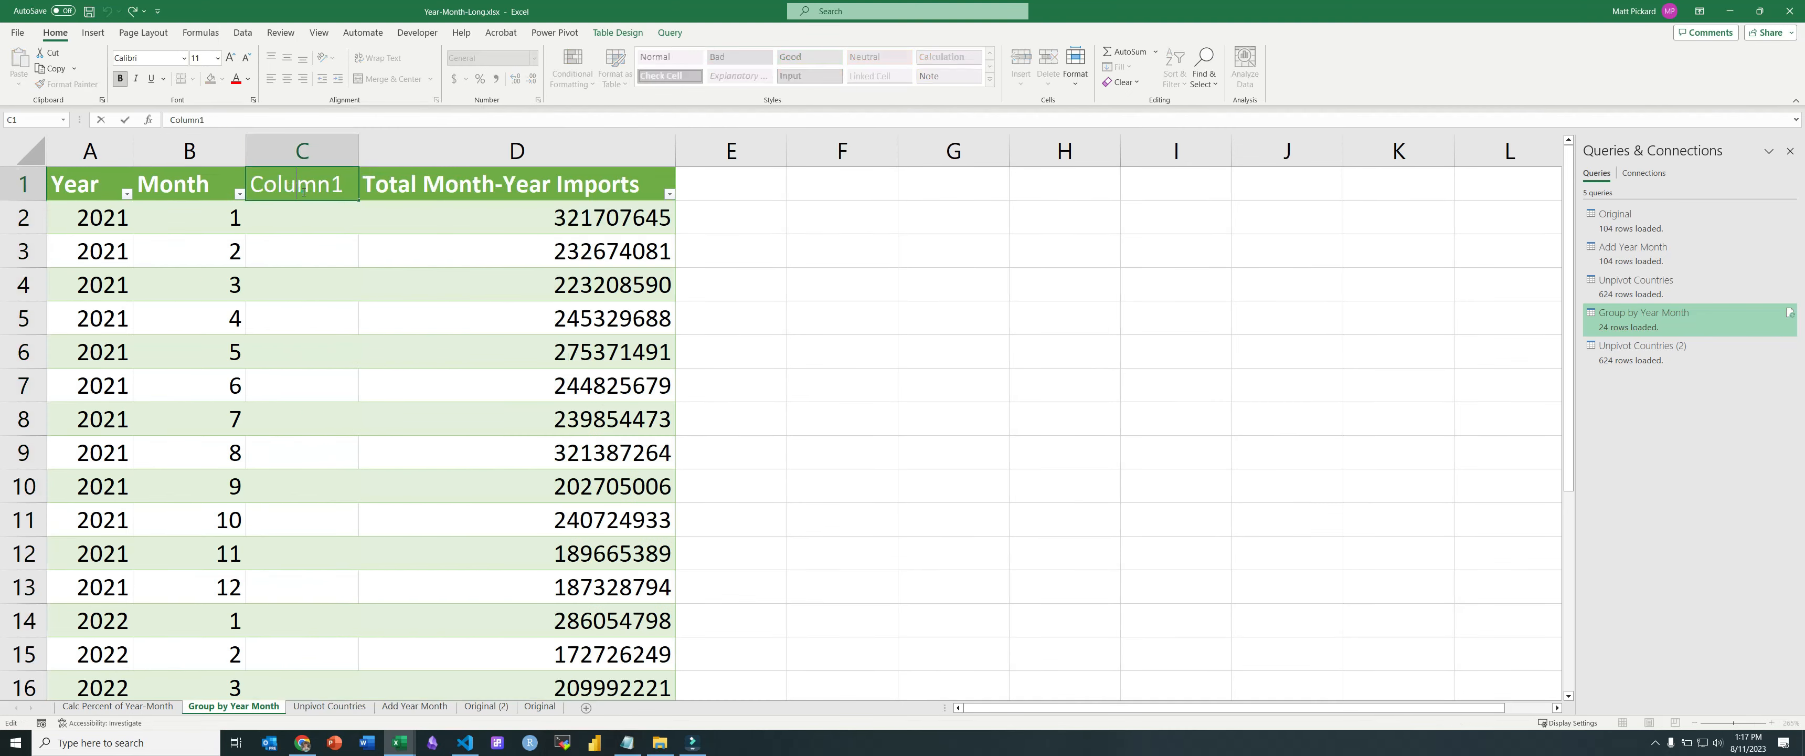
pyautogui.doubleClick(303, 190)
pyautogui.press('BackSpace')
pyautogui.write('YearMonth')
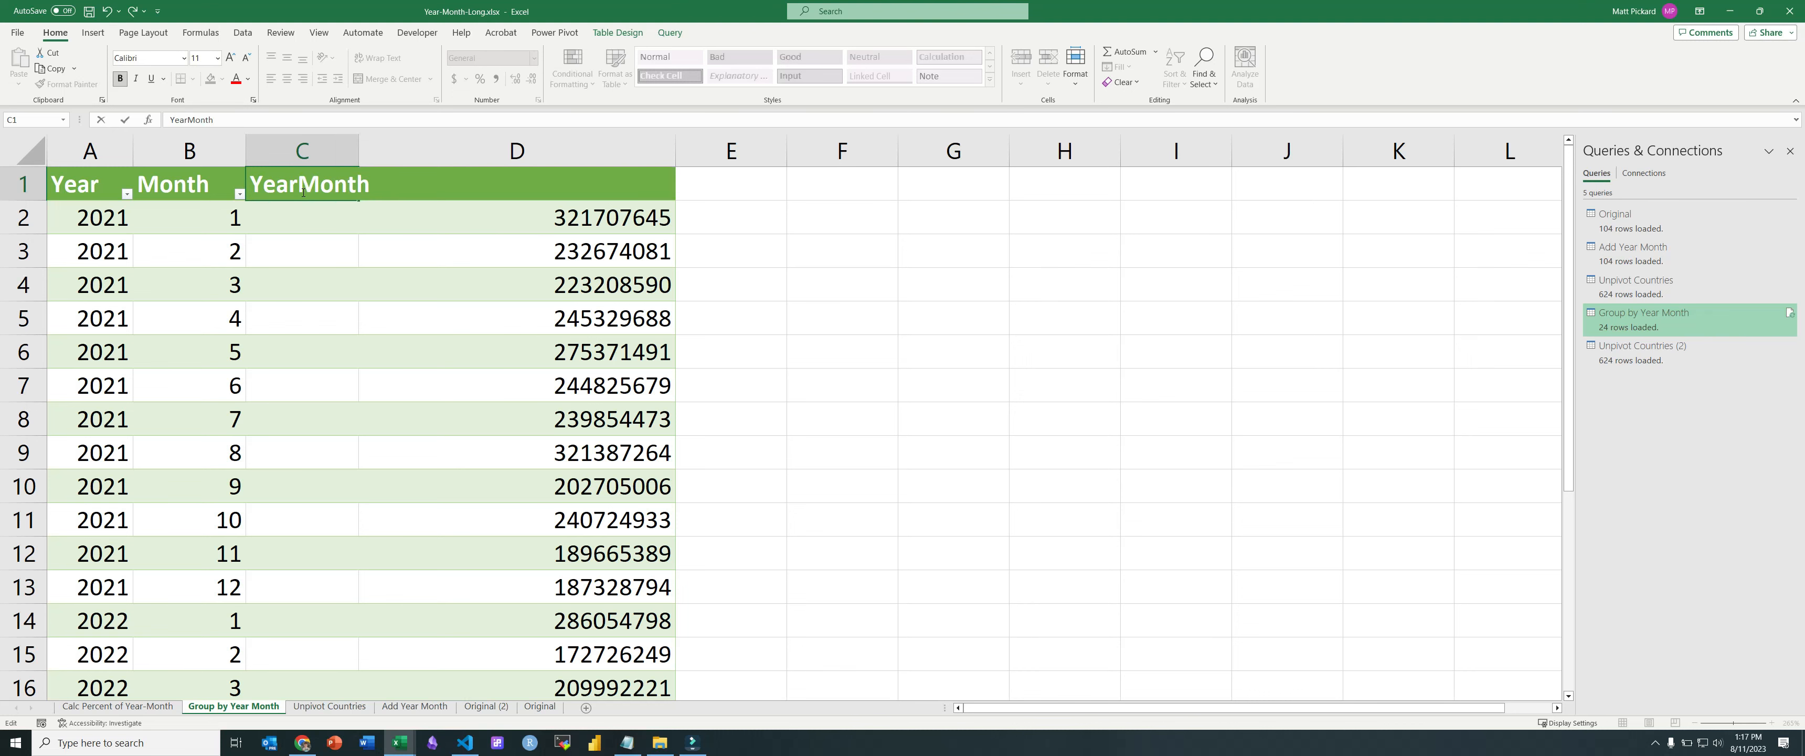
pyautogui.press('Return')
pyautogui.write('=')
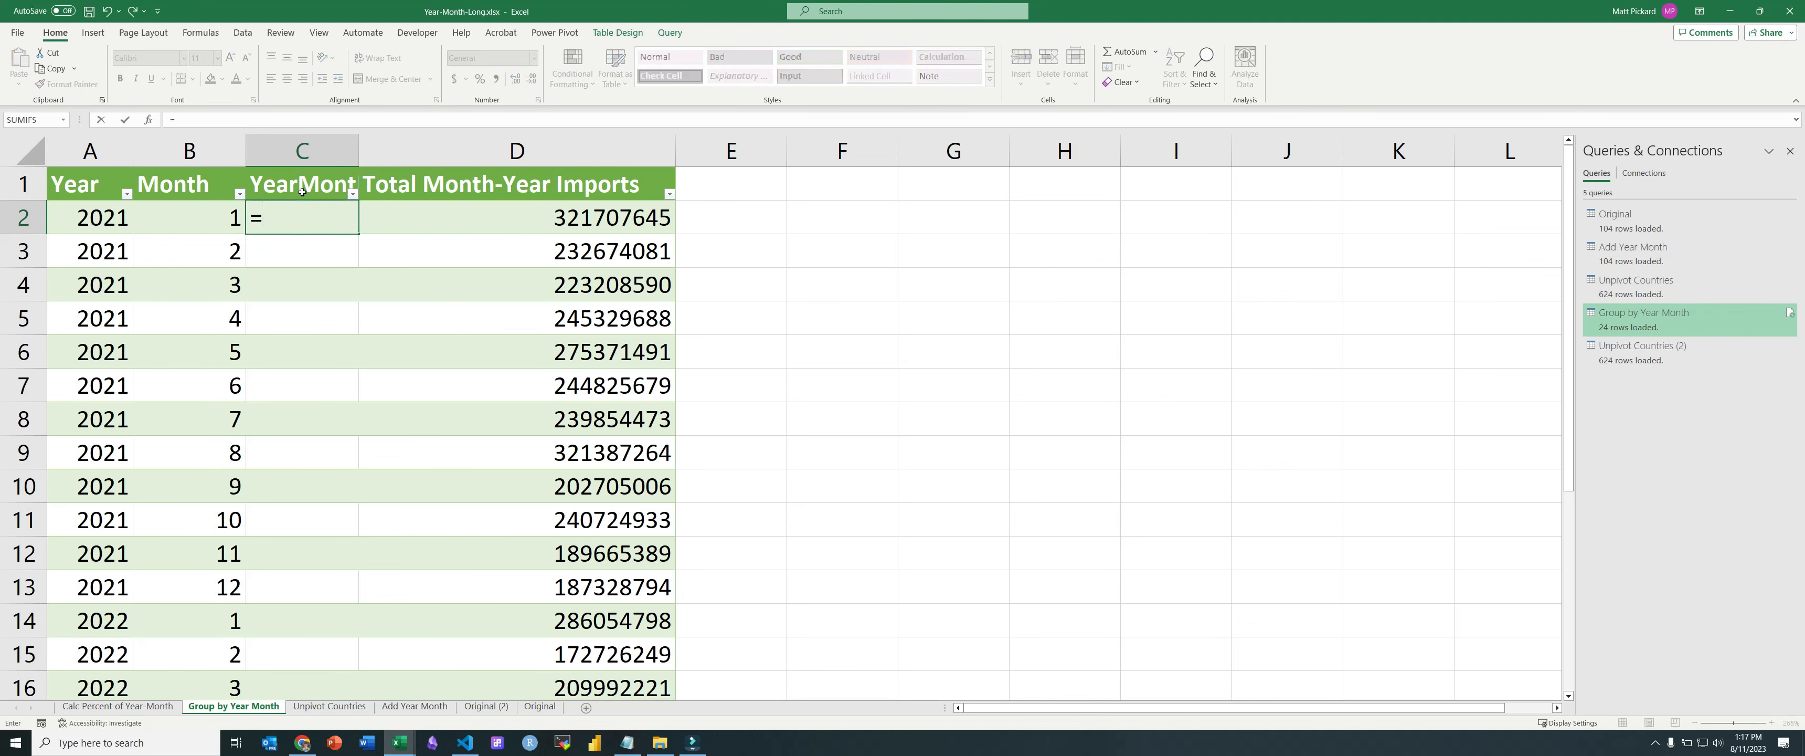
pyautogui.press('Left')
pyautogui.press('Left')
pyautogui.write('&')
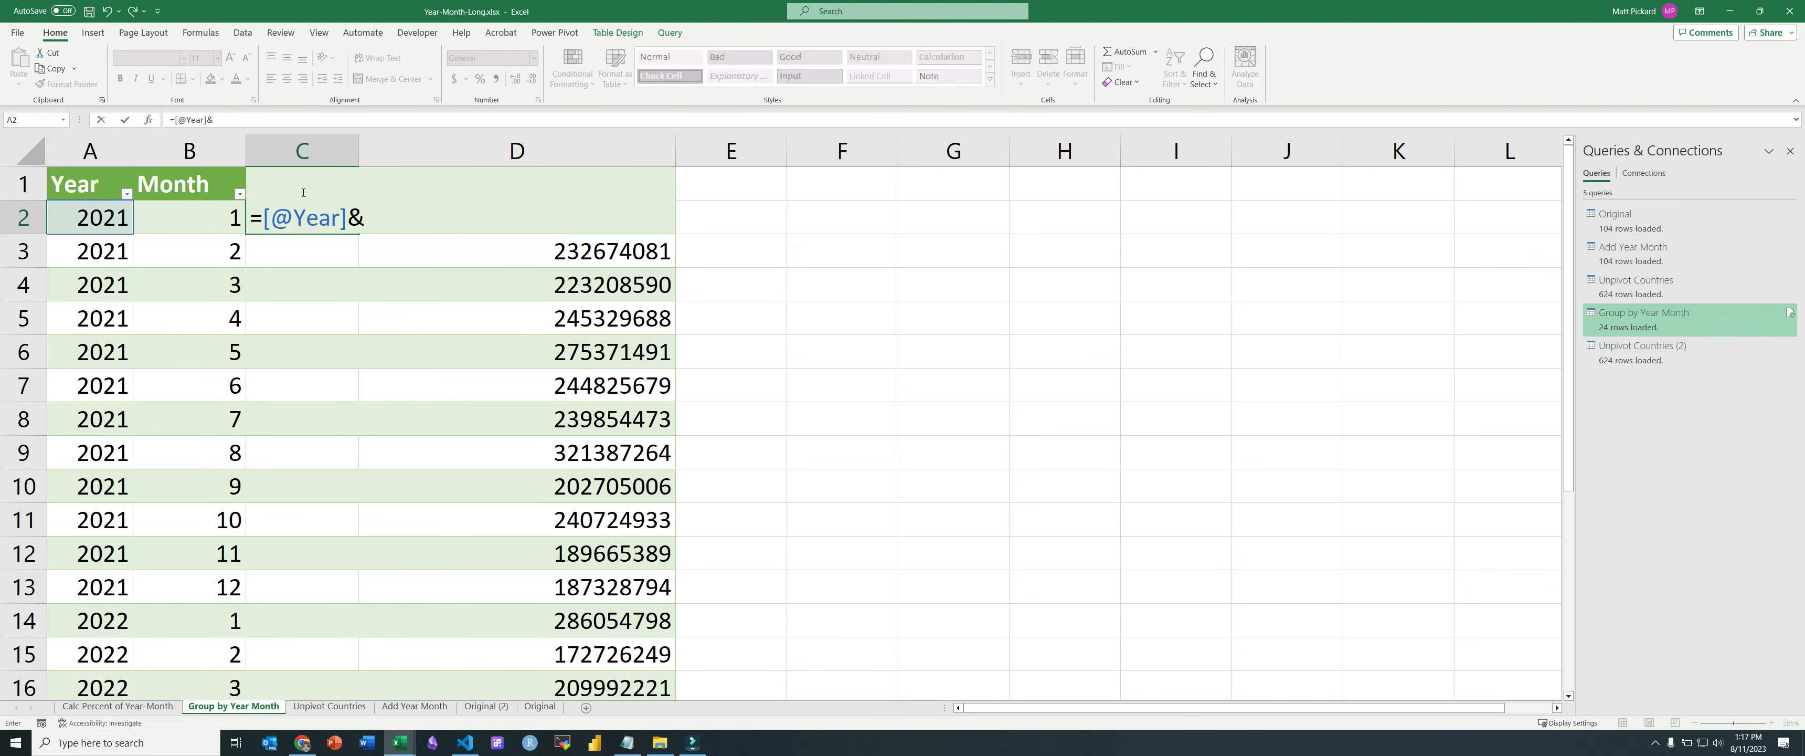
pyautogui.press('Left')
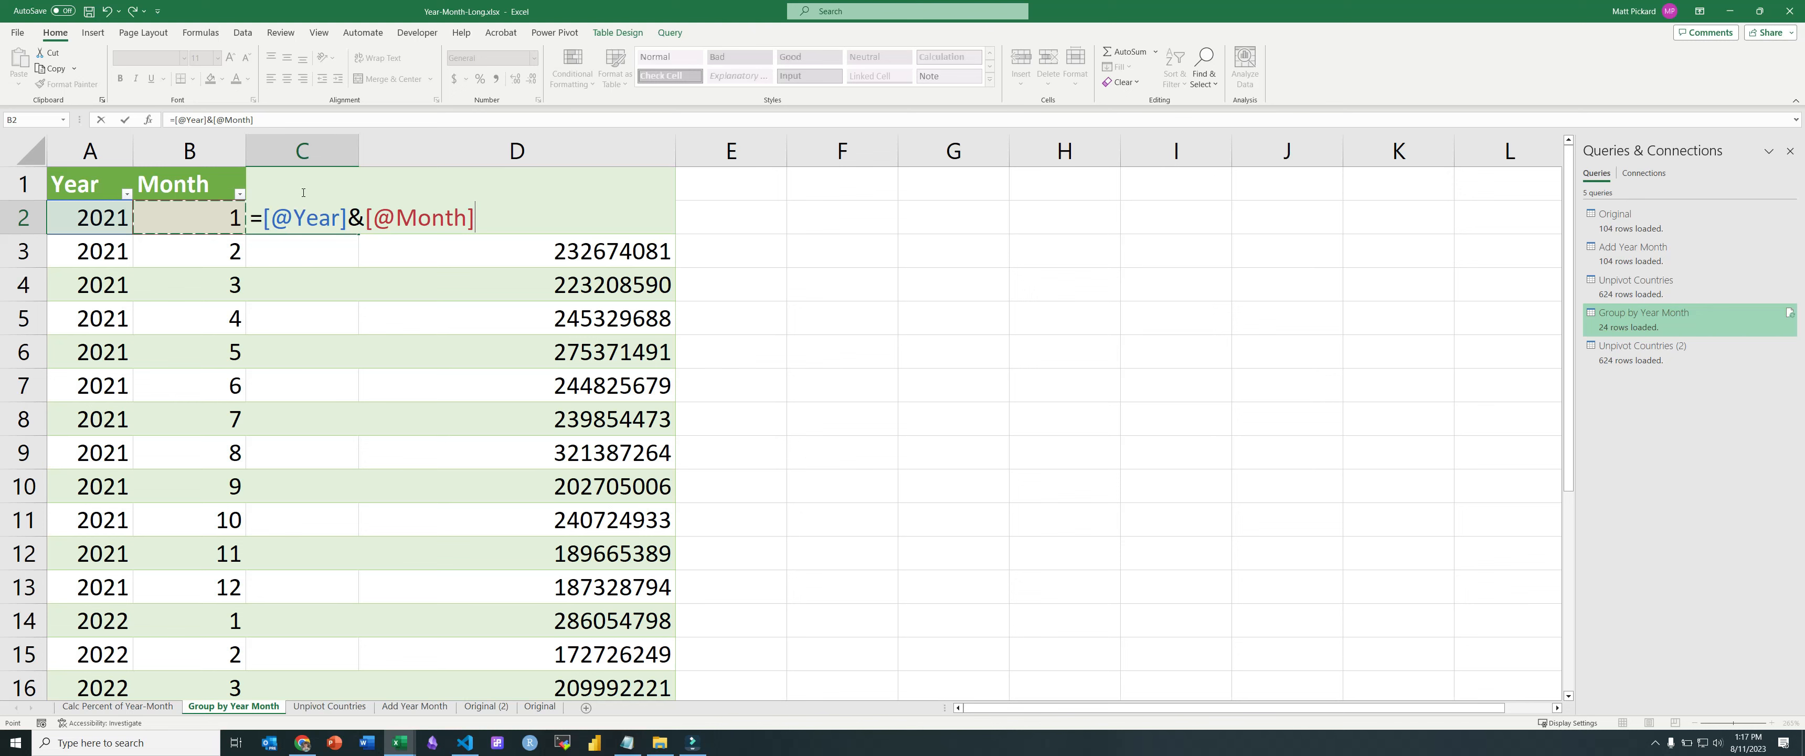
pyautogui.press('Return')
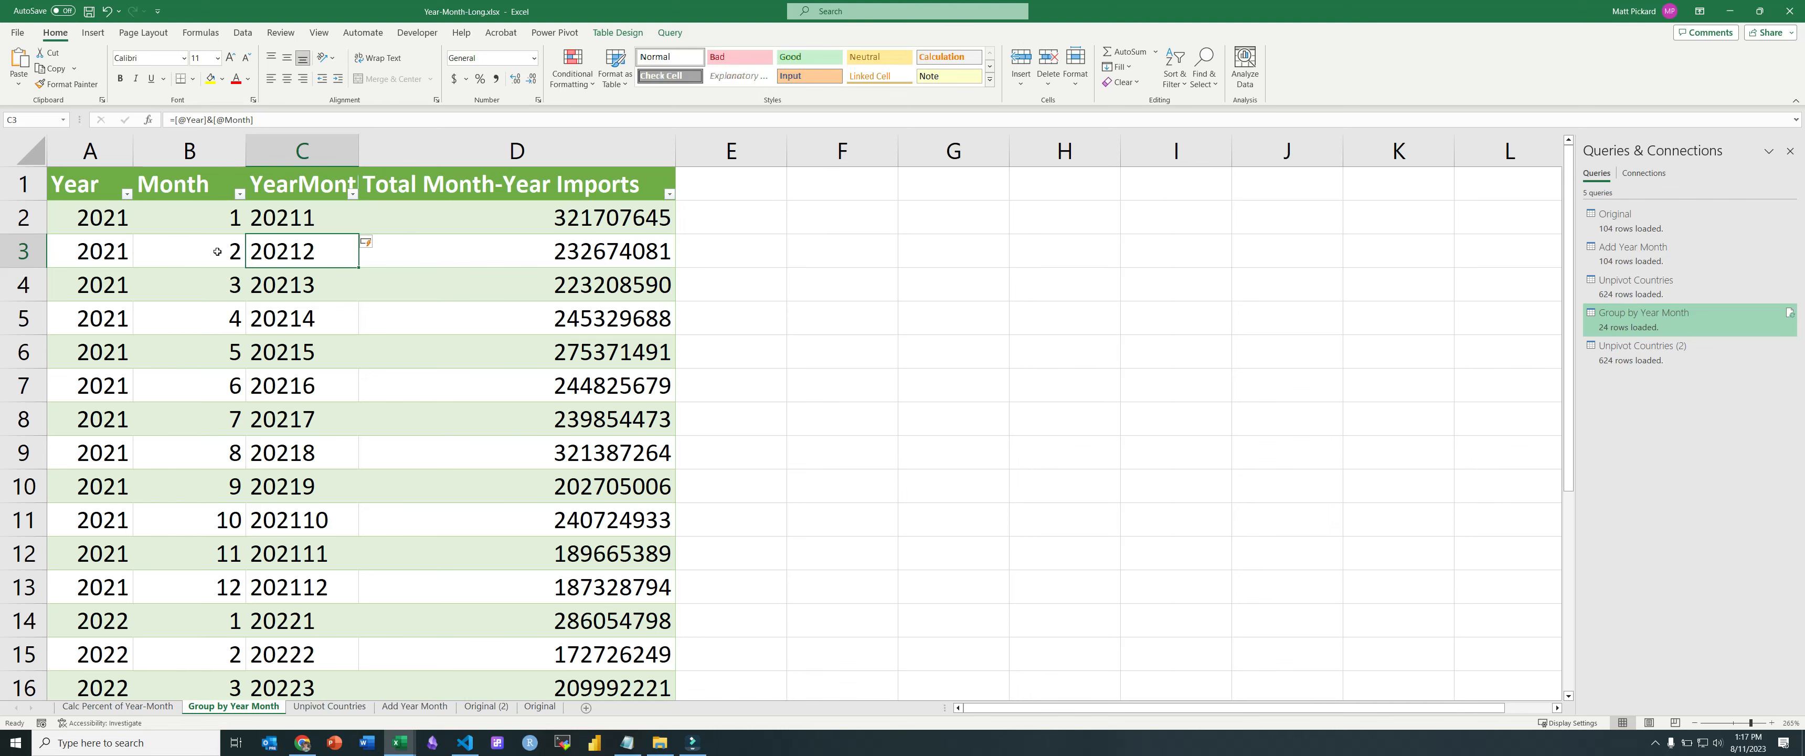
# Step: On the Calc Percent of Year-Month sheet, insert a column before Country and name it YearMonth
pyautogui.click(140, 706)
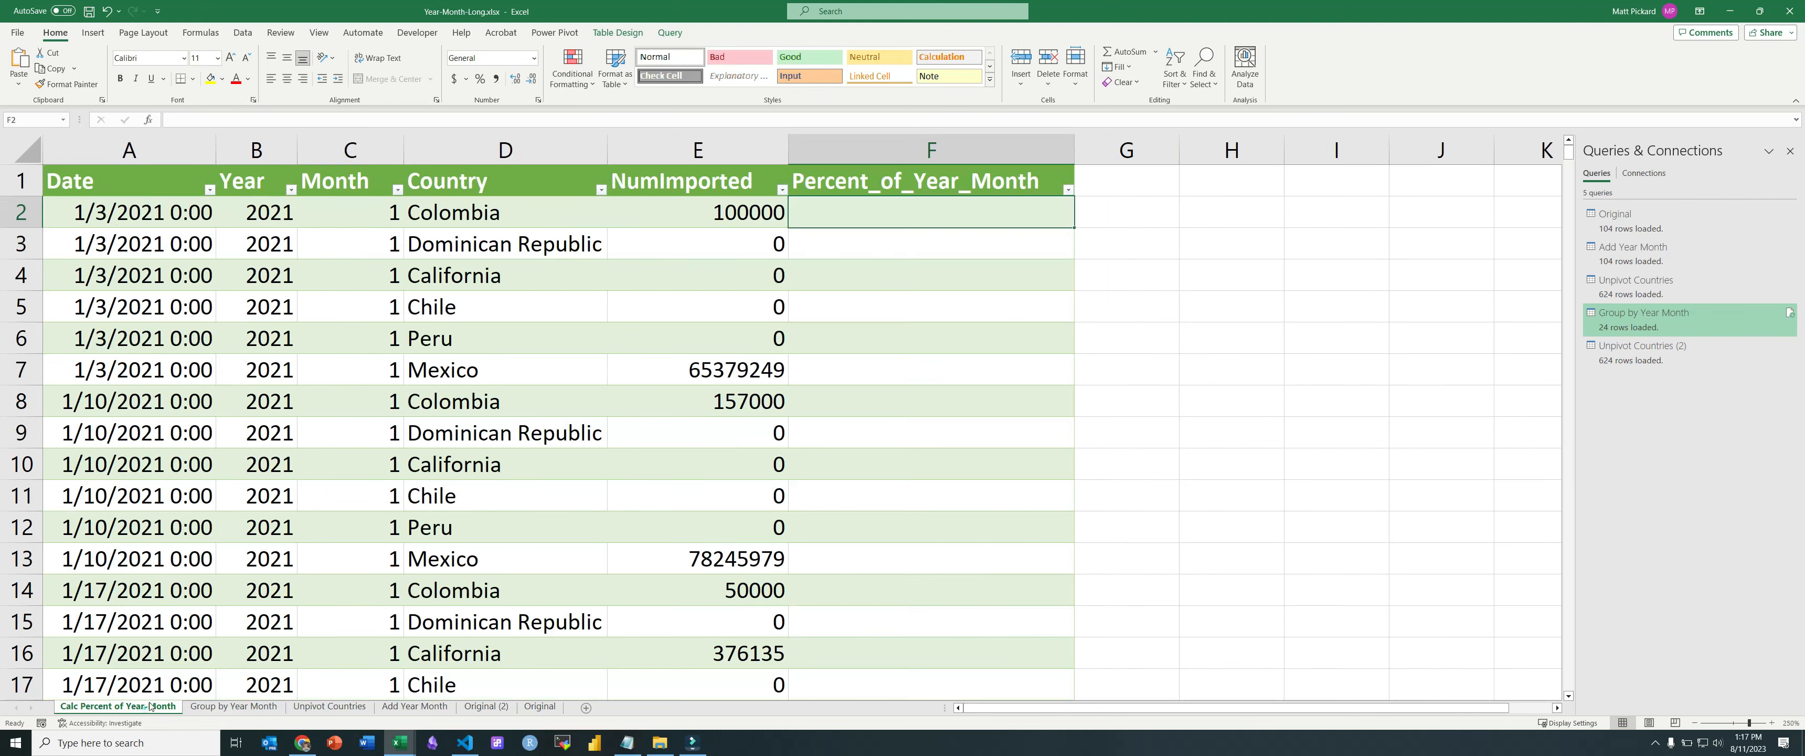
pyautogui.rightClick(429, 150)
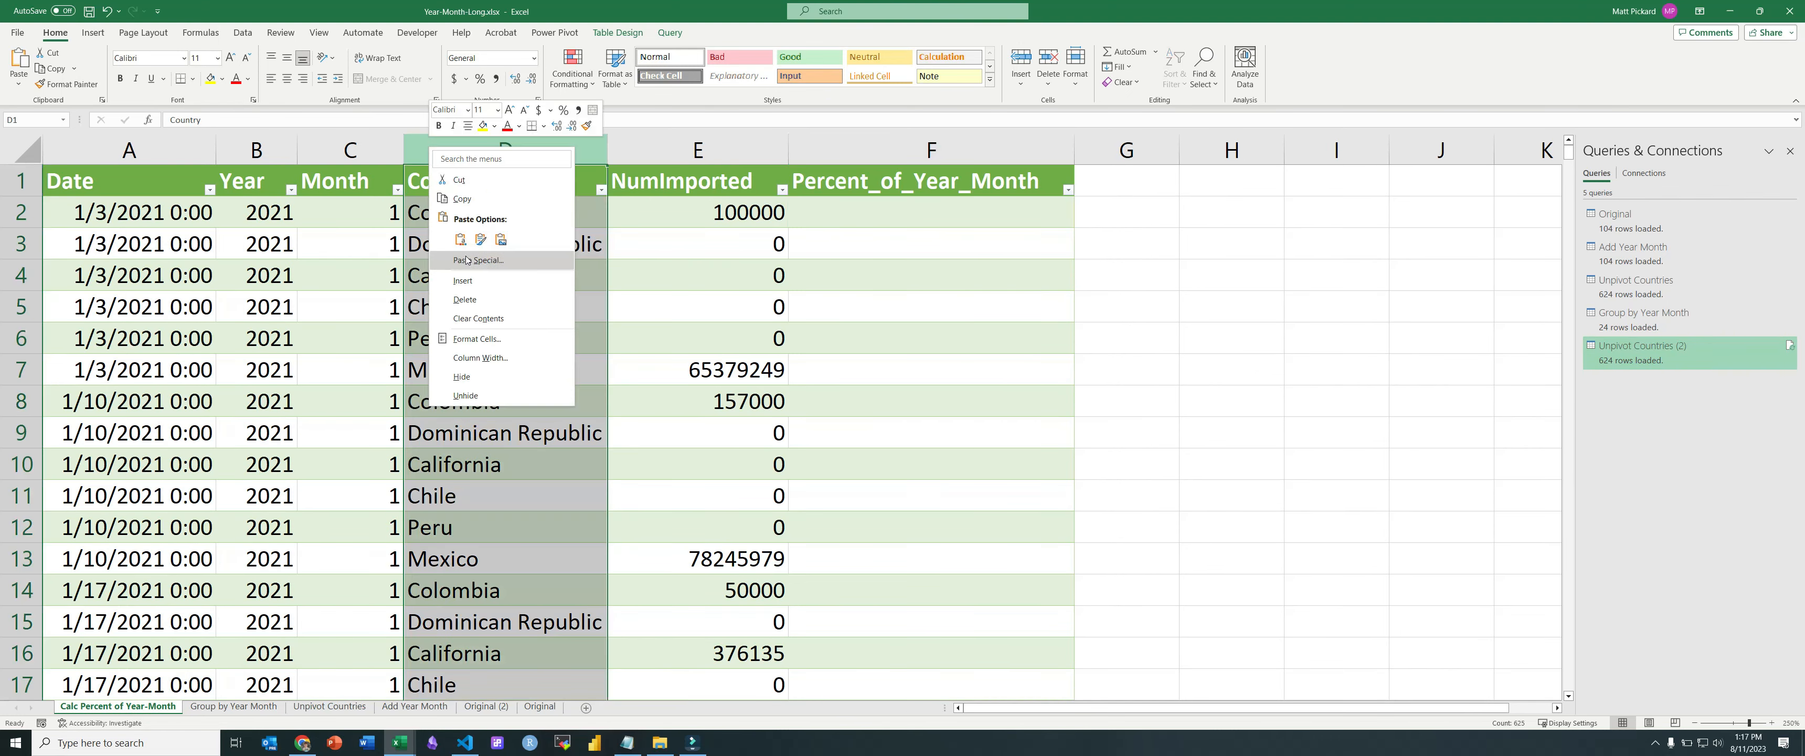
pyautogui.click(463, 280)
pyautogui.doubleClick(460, 184)
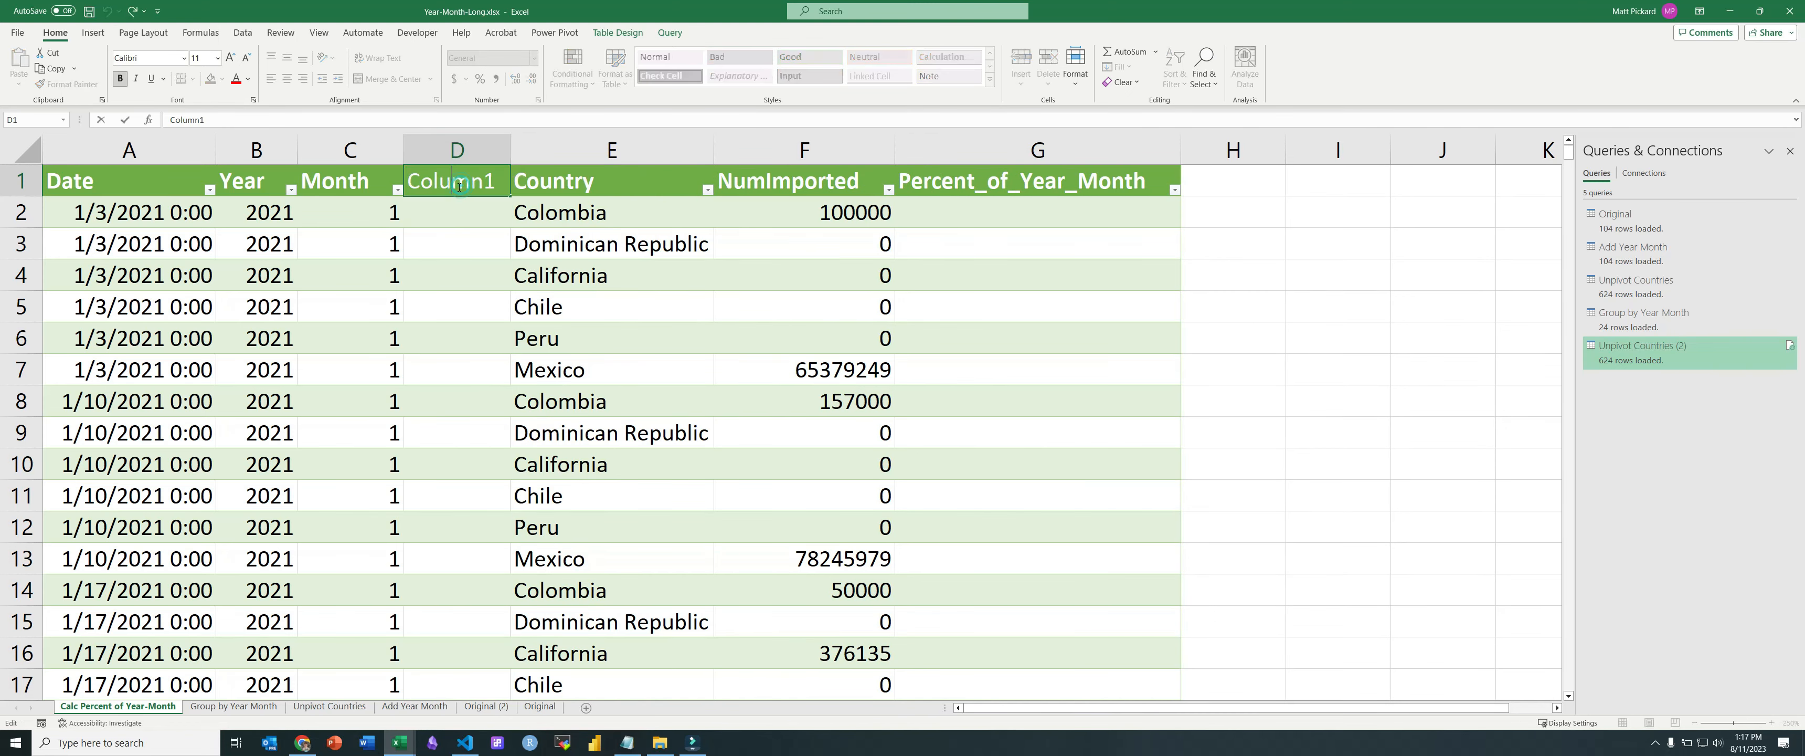
pyautogui.doubleClick(460, 186)
pyautogui.write('YearMonth')
pyautogui.press('Return')
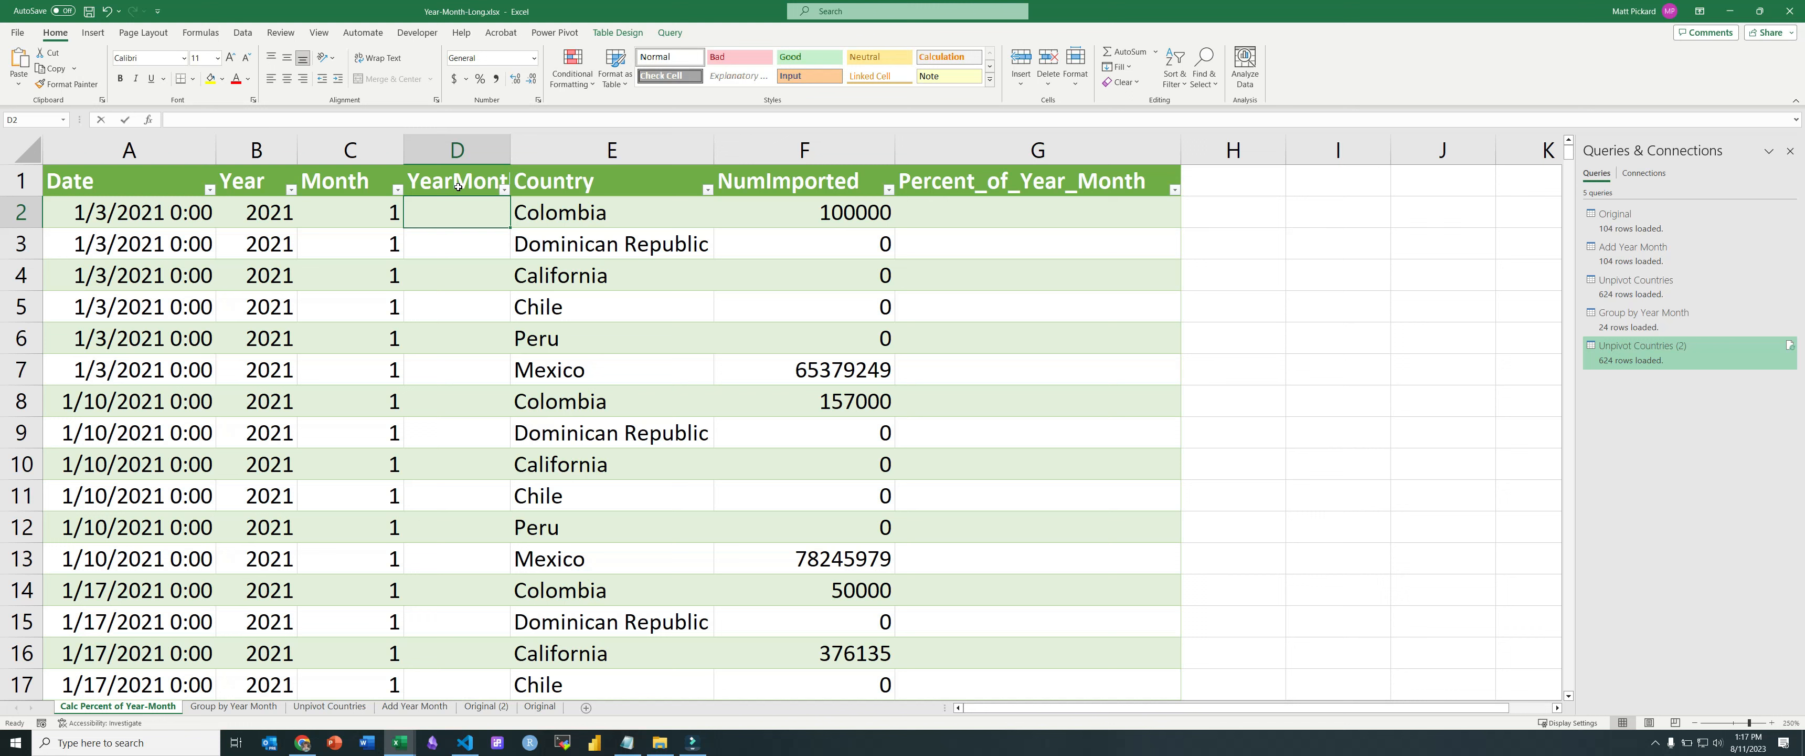
pyautogui.write('=')
pyautogui.press('Left')
pyautogui.press('Left')
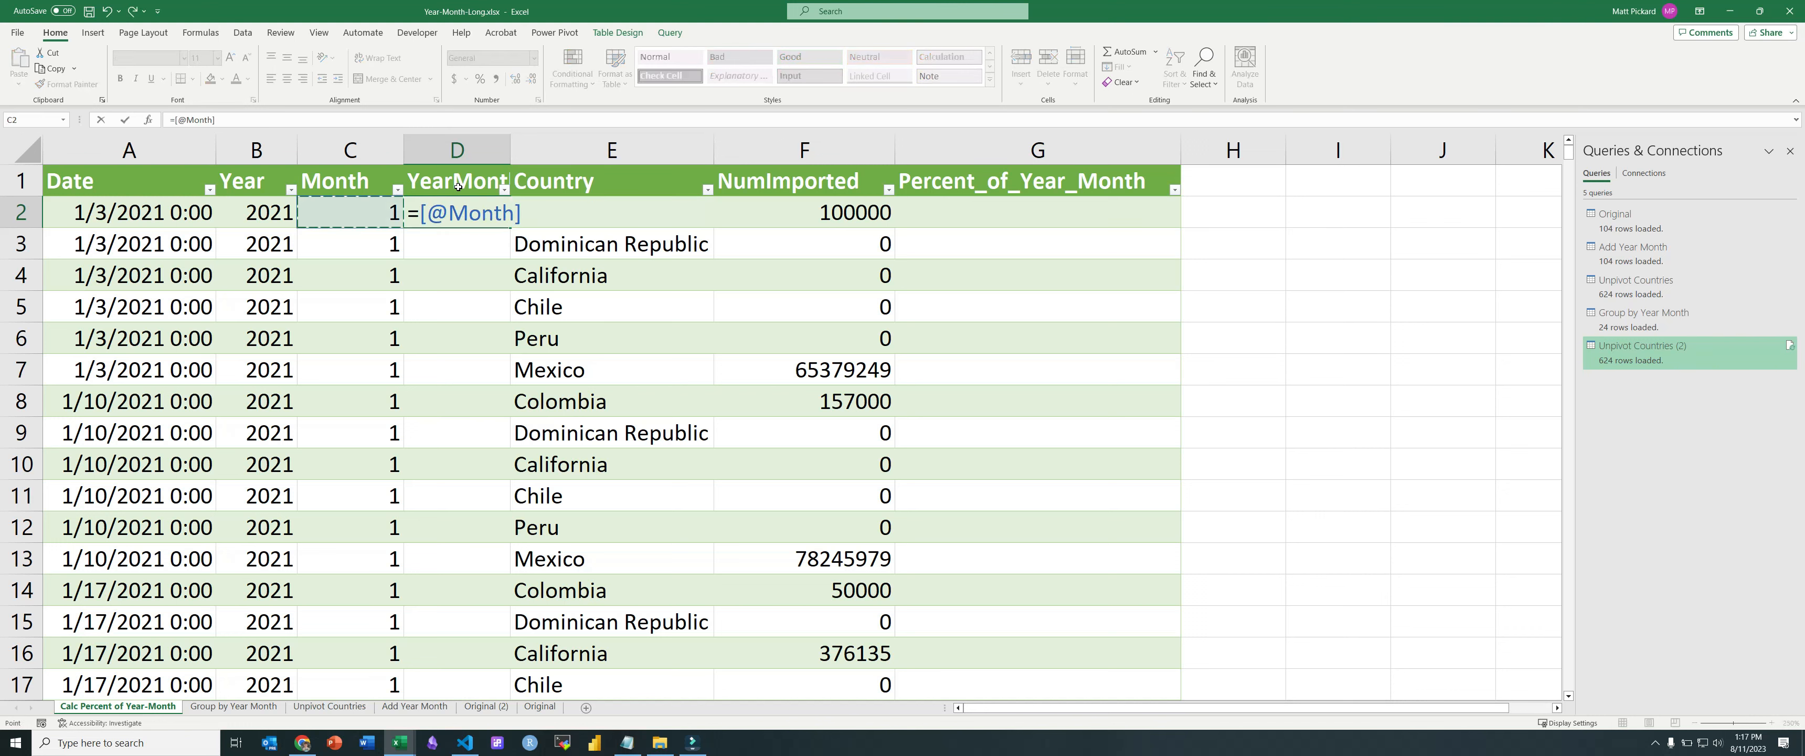
pyautogui.write('&')
pyautogui.press('Left')
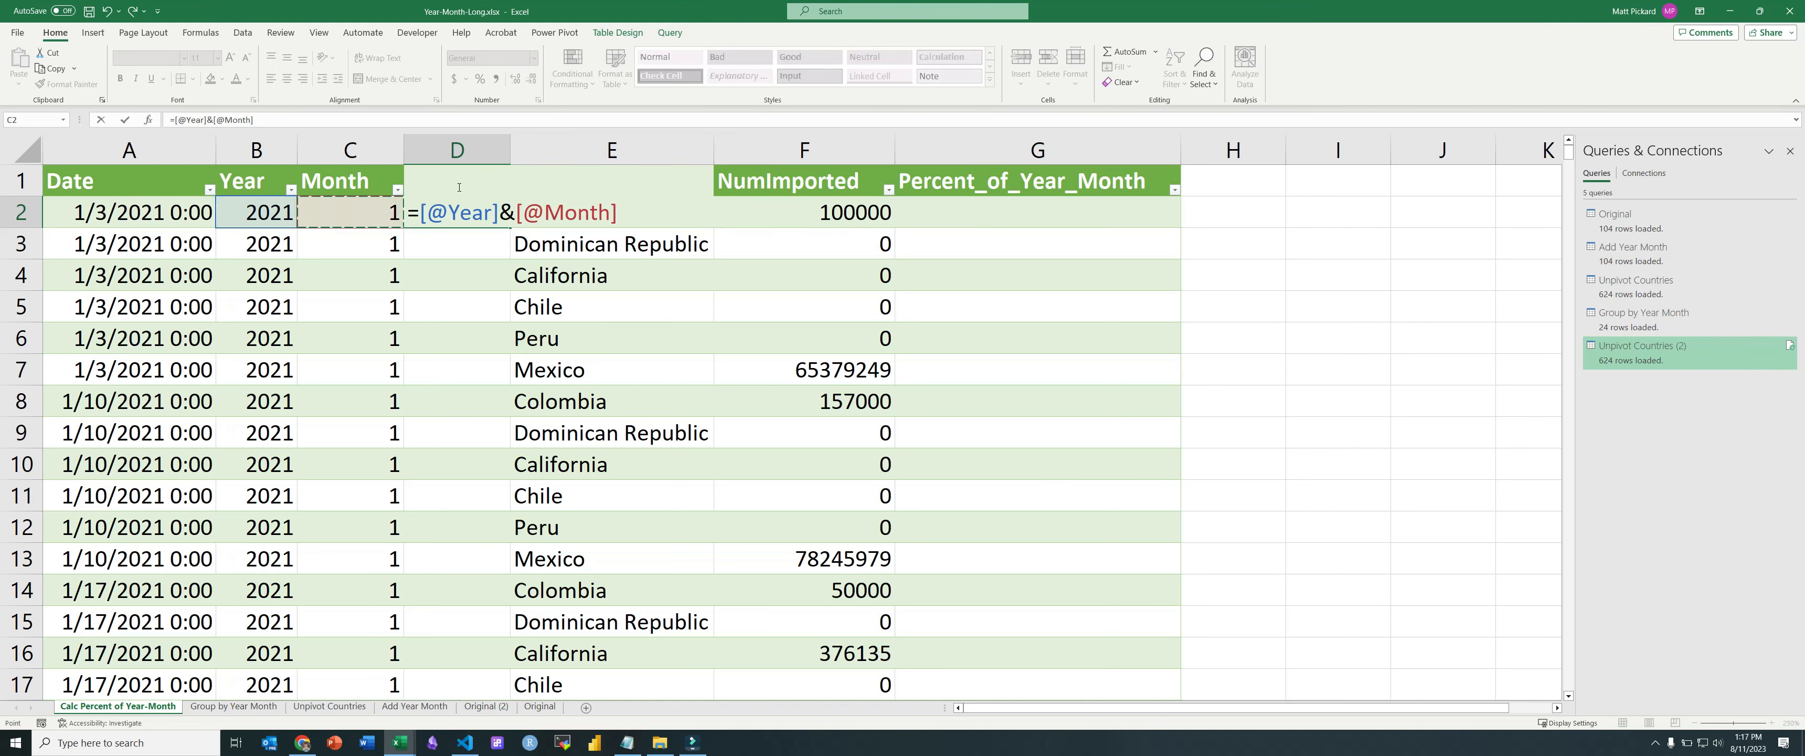
pyautogui.press('Left')
pyautogui.press('Right')
pyautogui.hotkey('ctrl', 'Return')
pyautogui.press('Return')
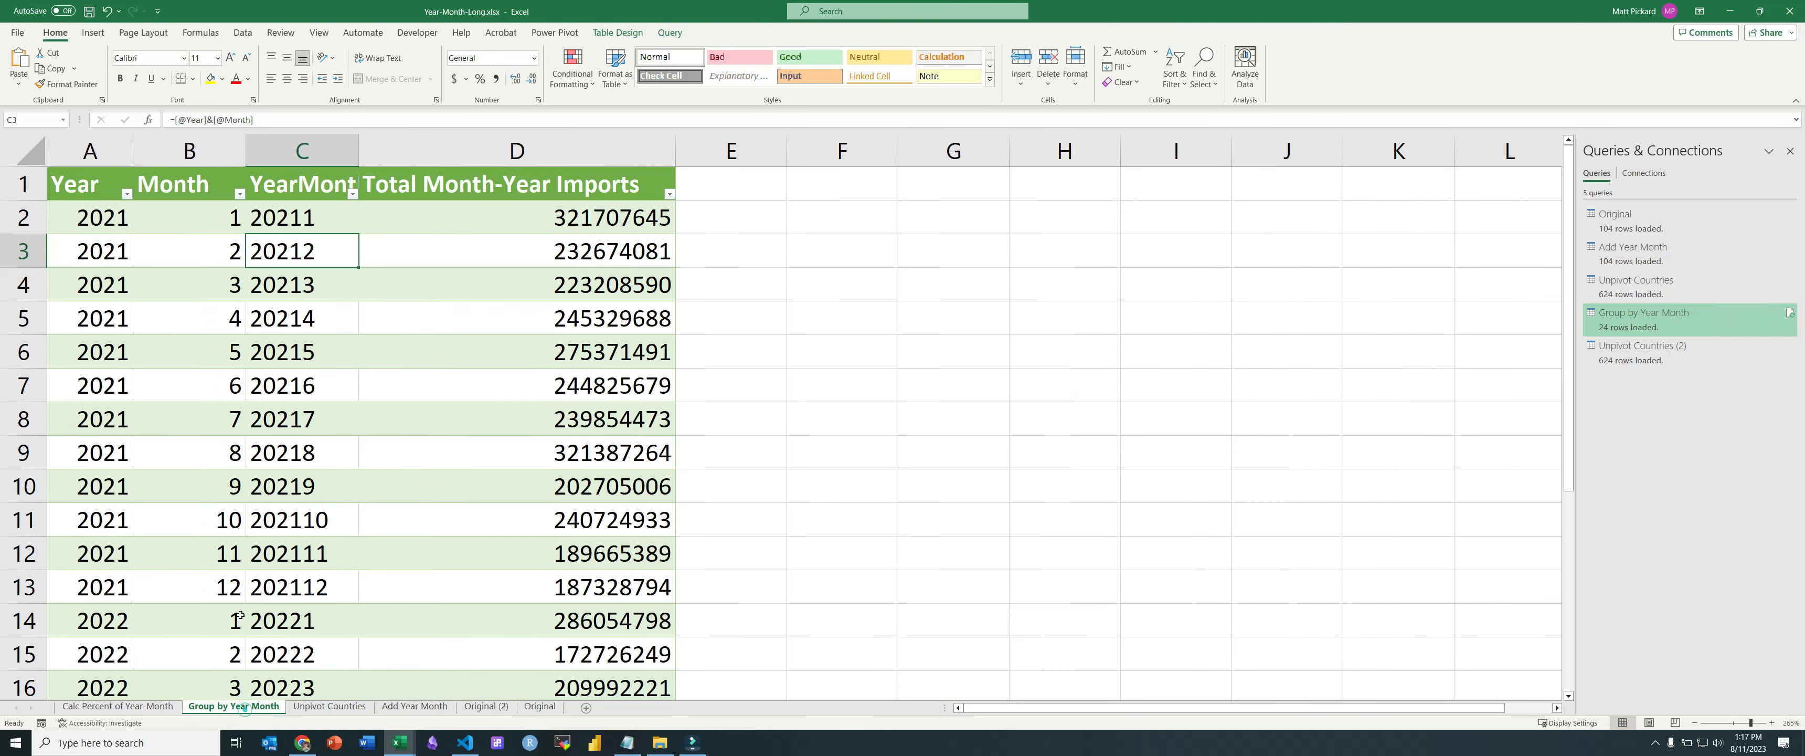
pyautogui.click(233, 705)
pyautogui.moveTo(499, 204); pyautogui.dragTo(504, 486)
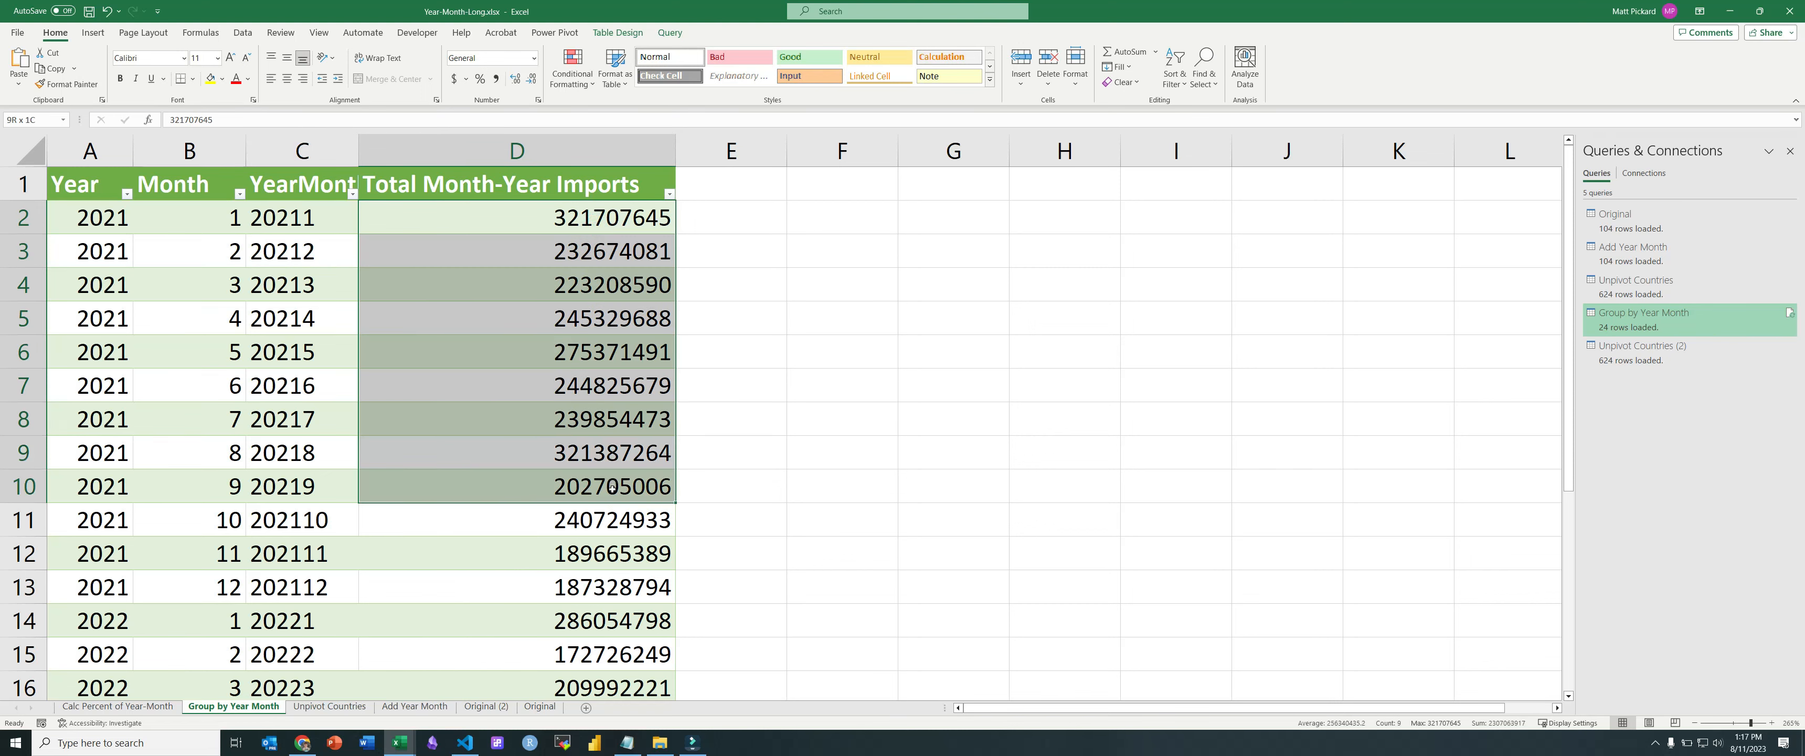
pyautogui.click(117, 706)
pyautogui.click(973, 213)
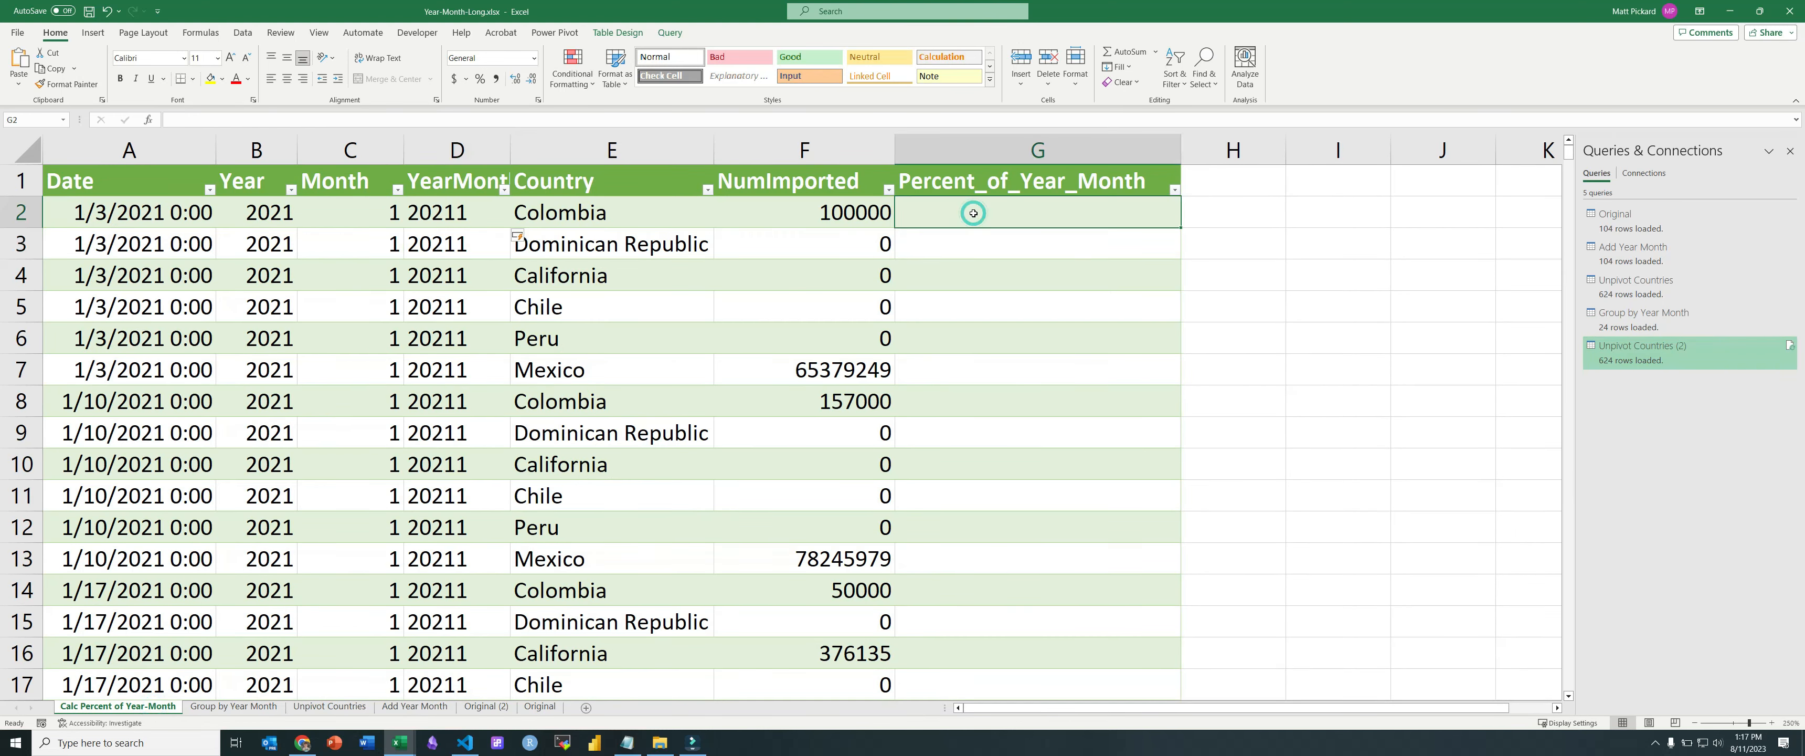
pyautogui.write('=')
pyautogui.press('Left')
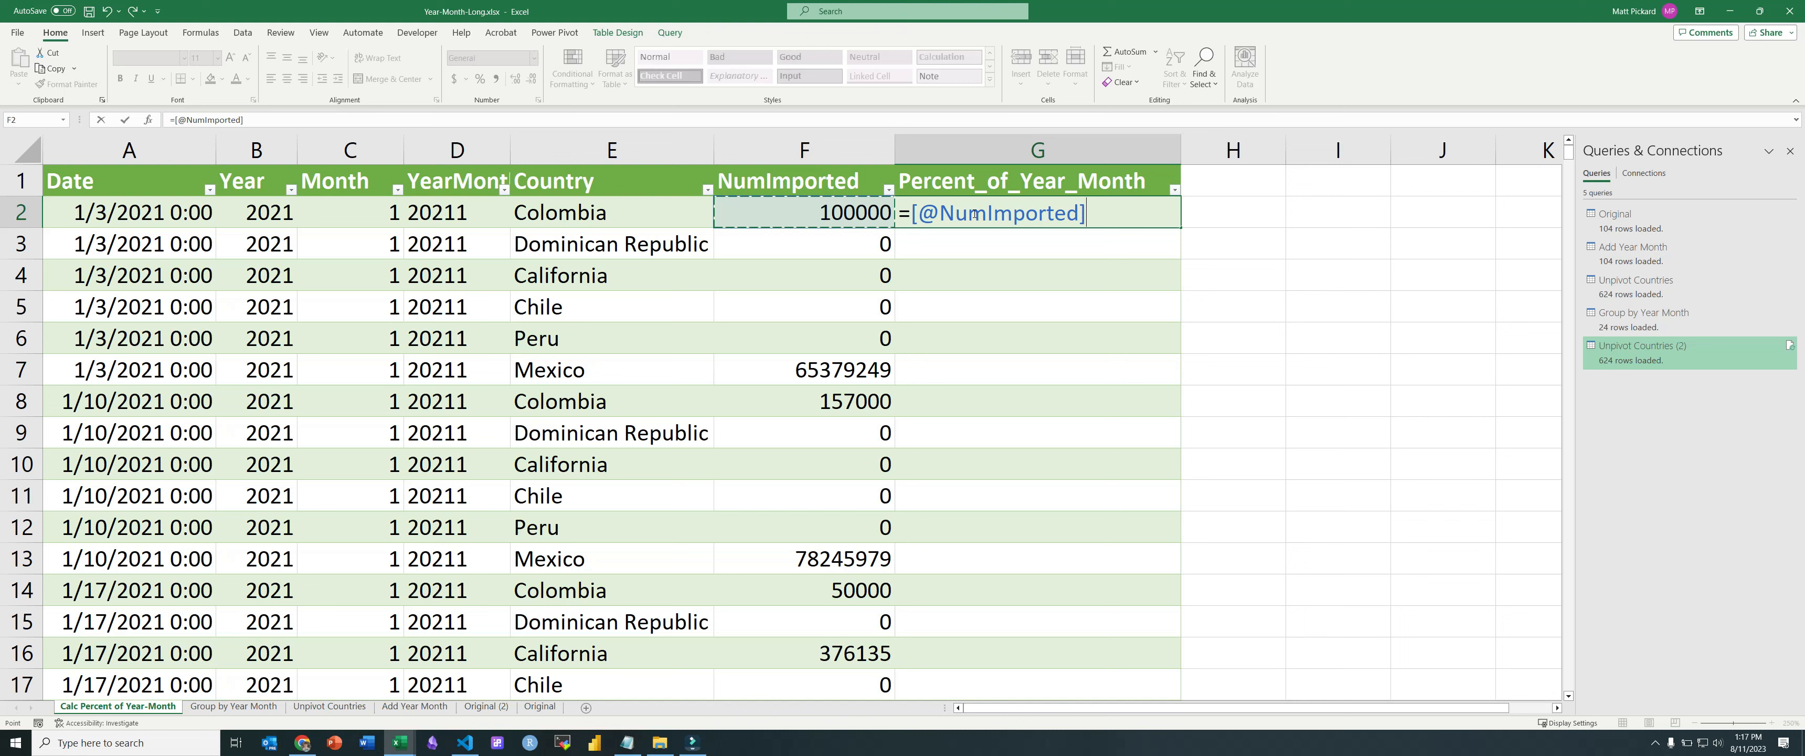
pyautogui.write('/')
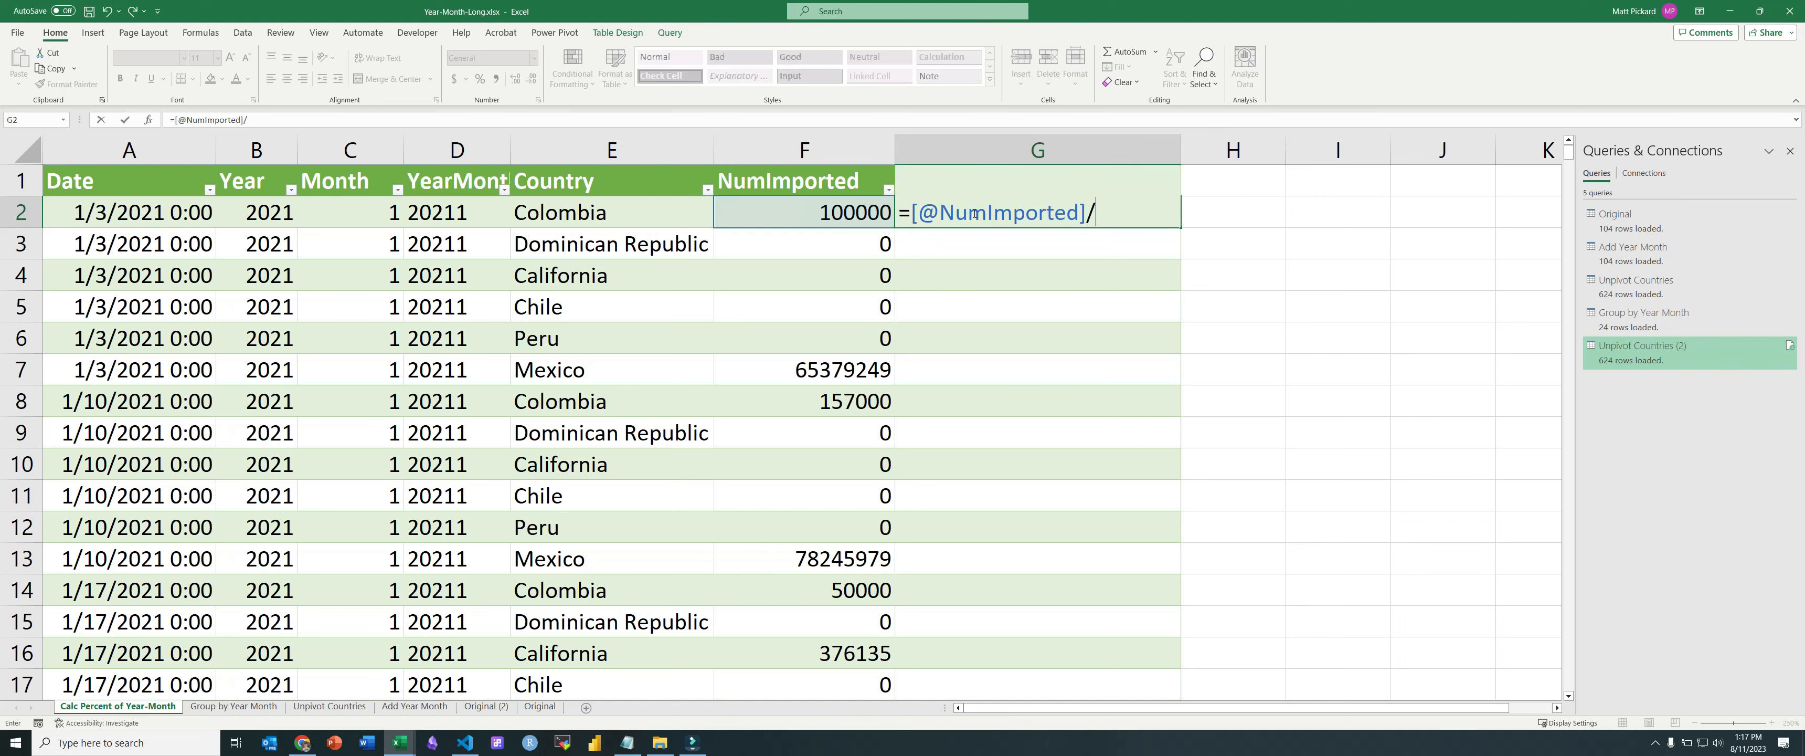
pyautogui.write('vl')
pyautogui.press('Tab')
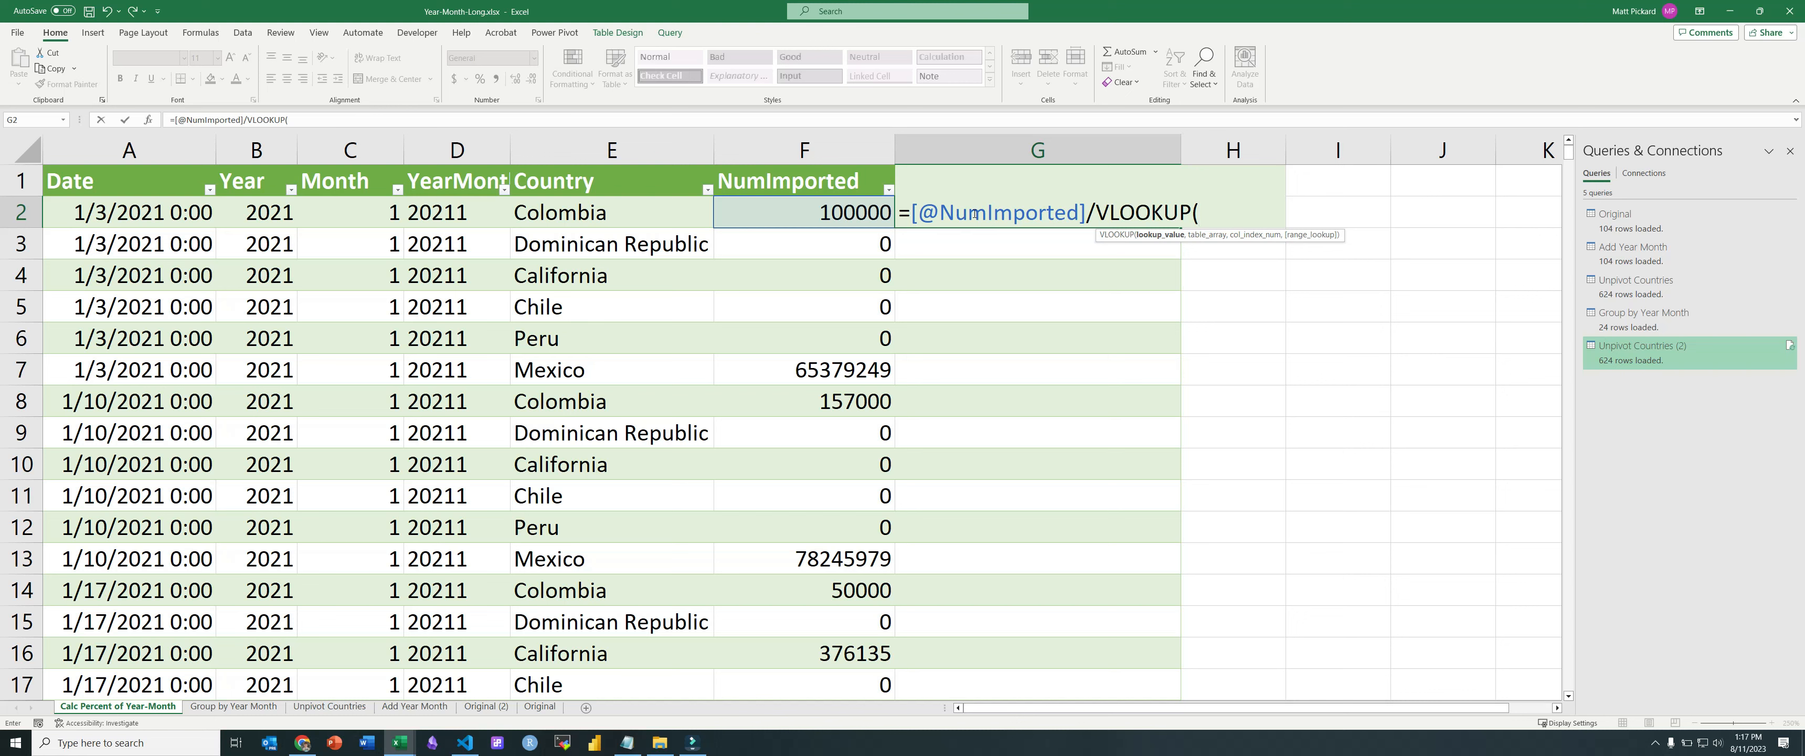
pyautogui.press('Left')
pyautogui.press('Left')
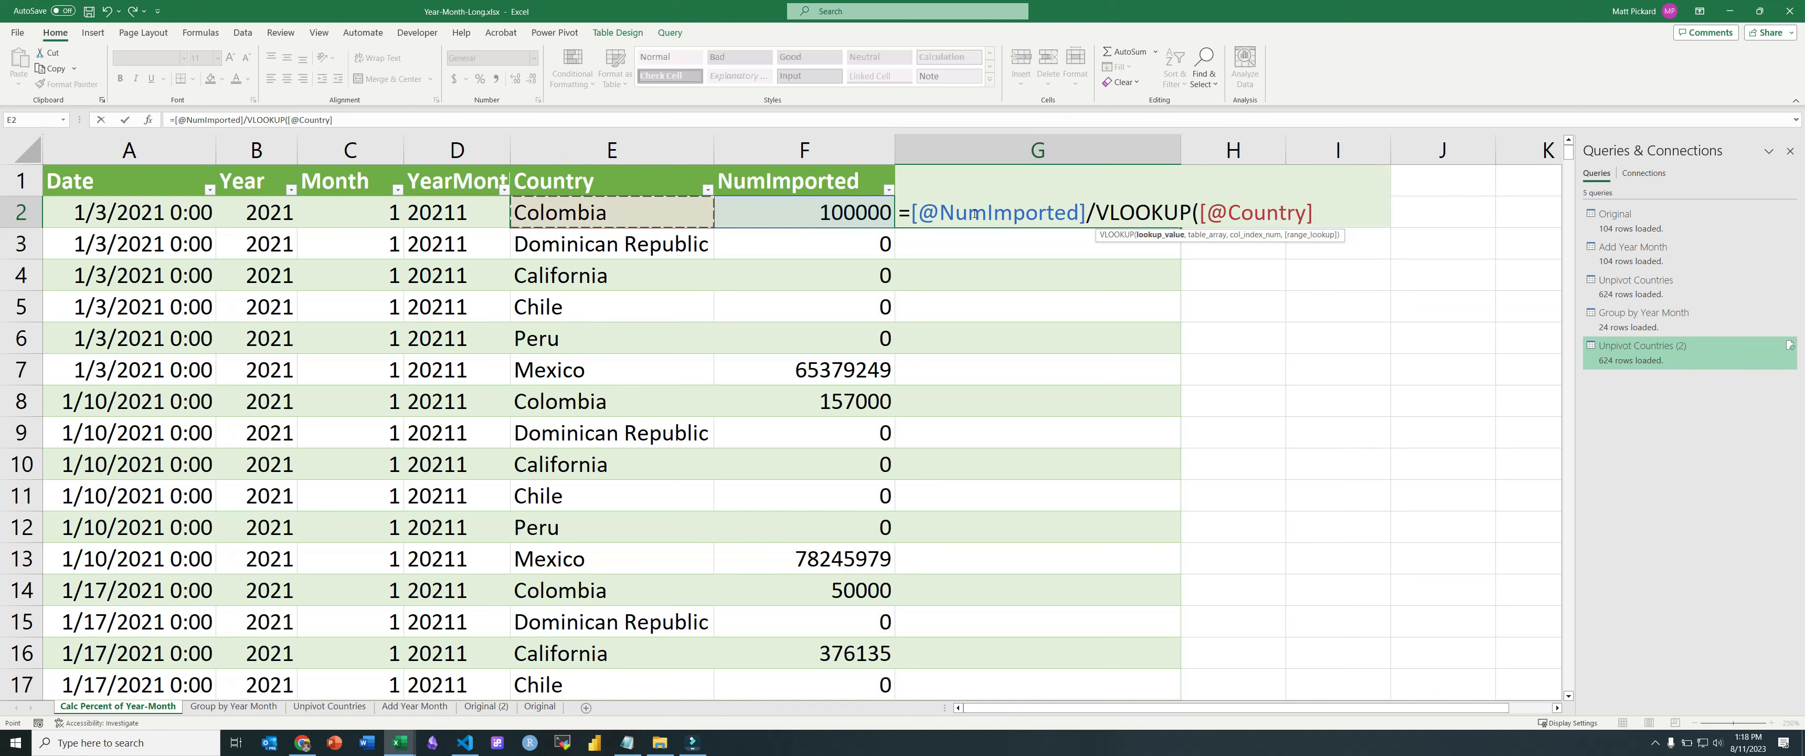
pyautogui.press('Left')
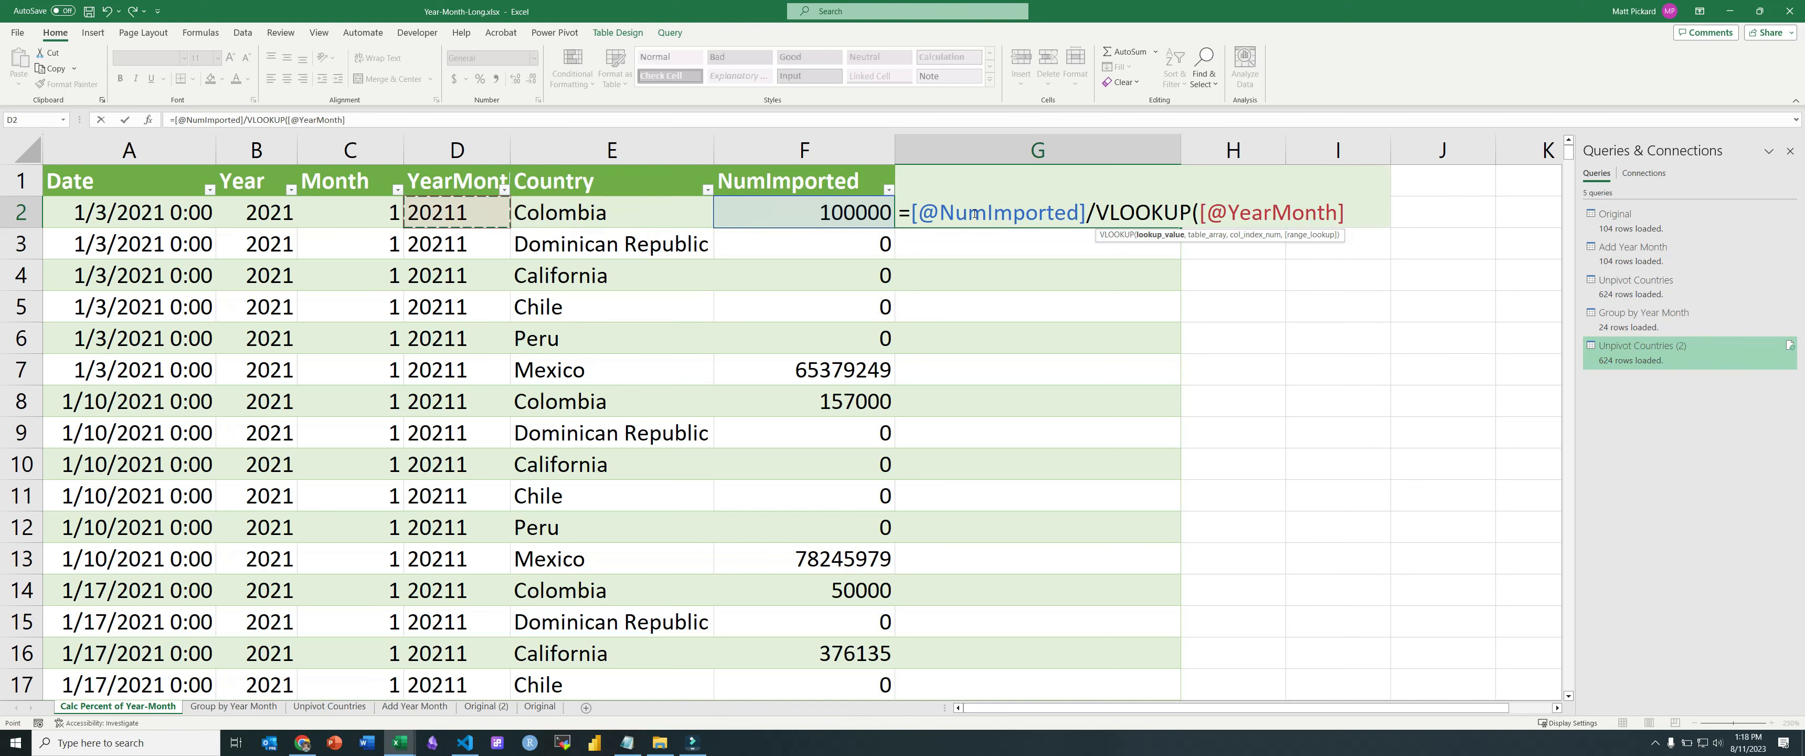
# Step: Complete the VLOOKUP with Group_by_Year_Month[[YearMonth]:[Total Month-Year Imports]] as the table array, column index 2 and FALSE for an exact match
pyautogui.write(',')
pyautogui.click(266, 705)
pyautogui.moveTo(299, 219); pyautogui.dragTo(463, 298)
pyautogui.scroll(7, 382, 375)
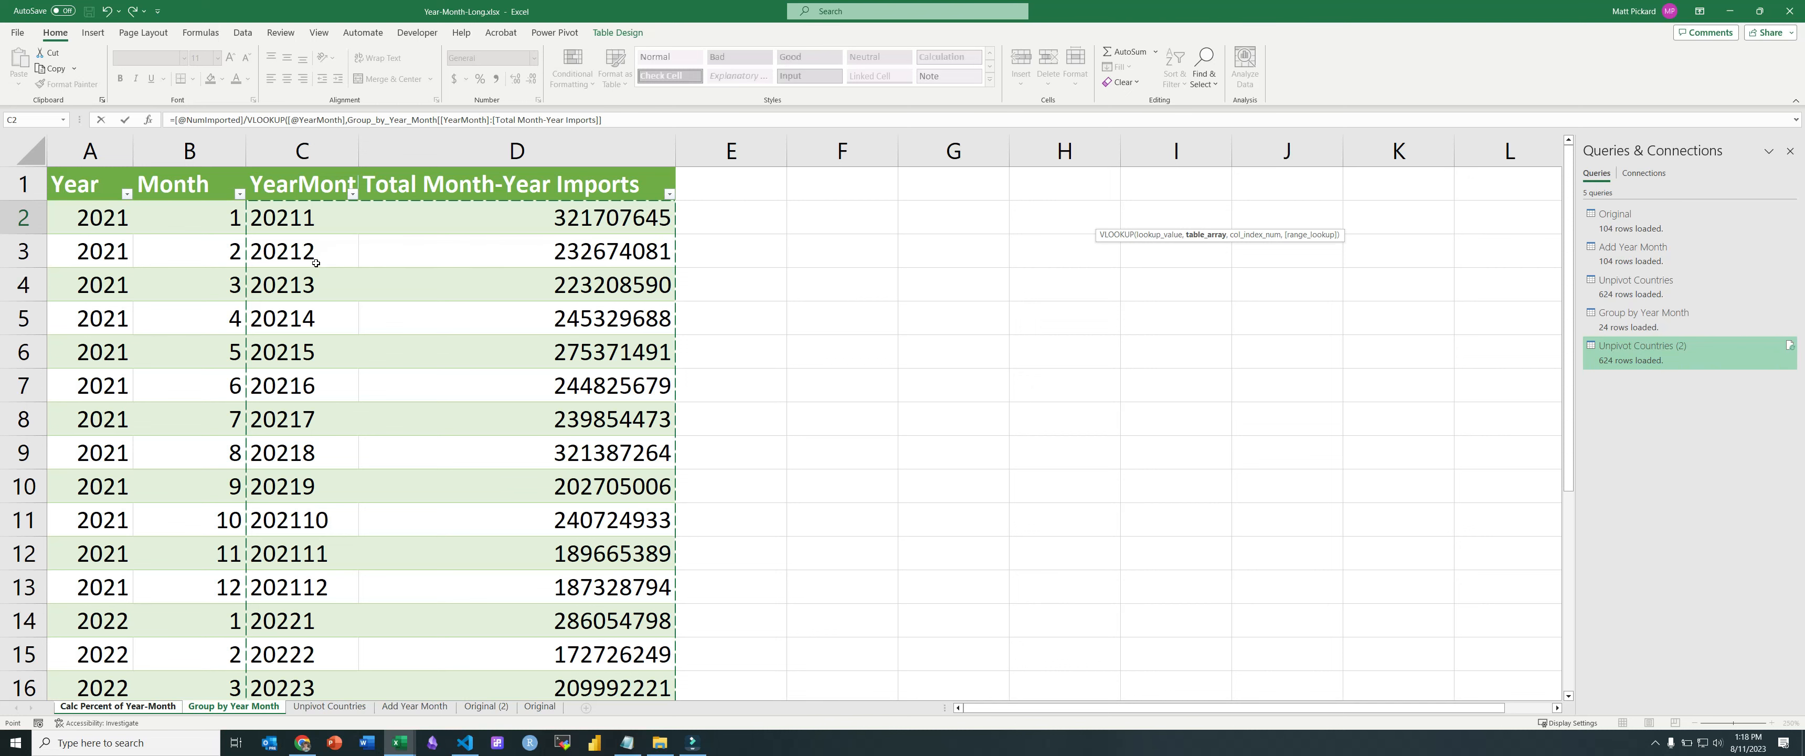
pyautogui.write(',')
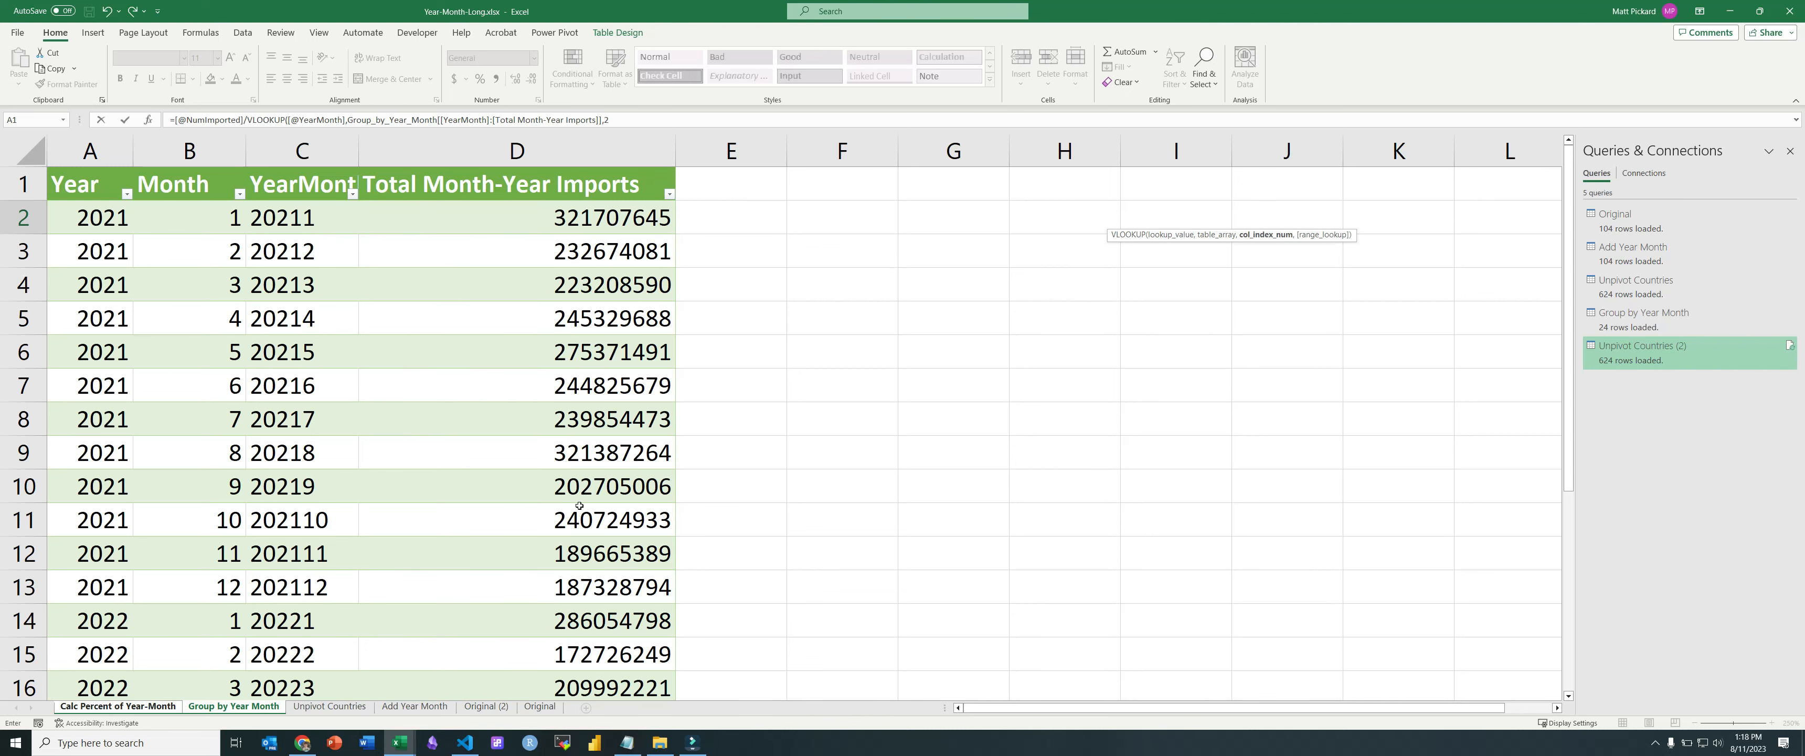
pyautogui.write('2,fa')
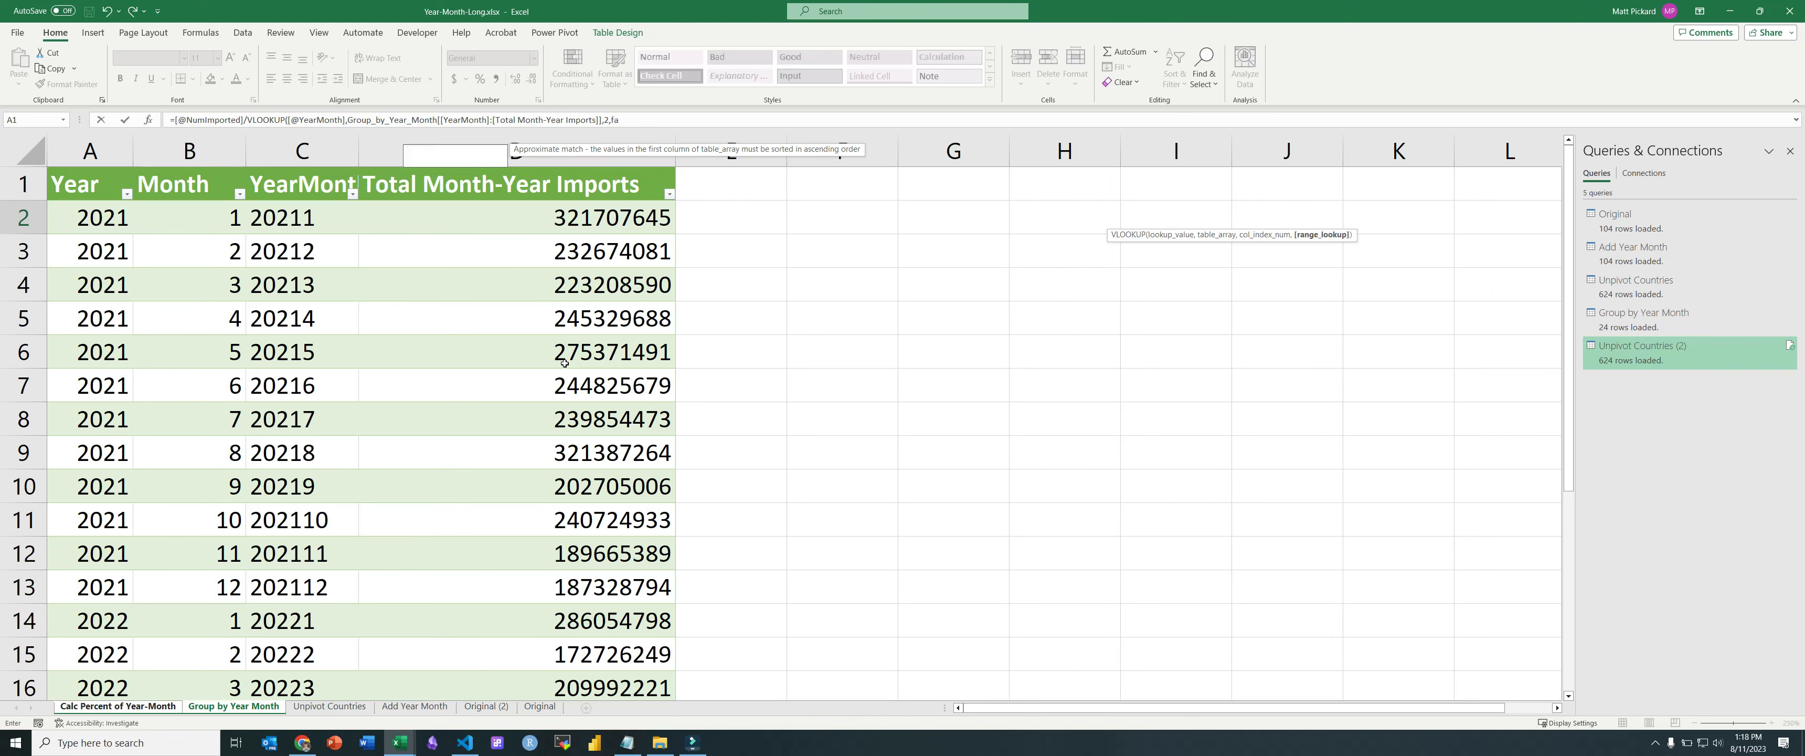
pyautogui.write('lse)')
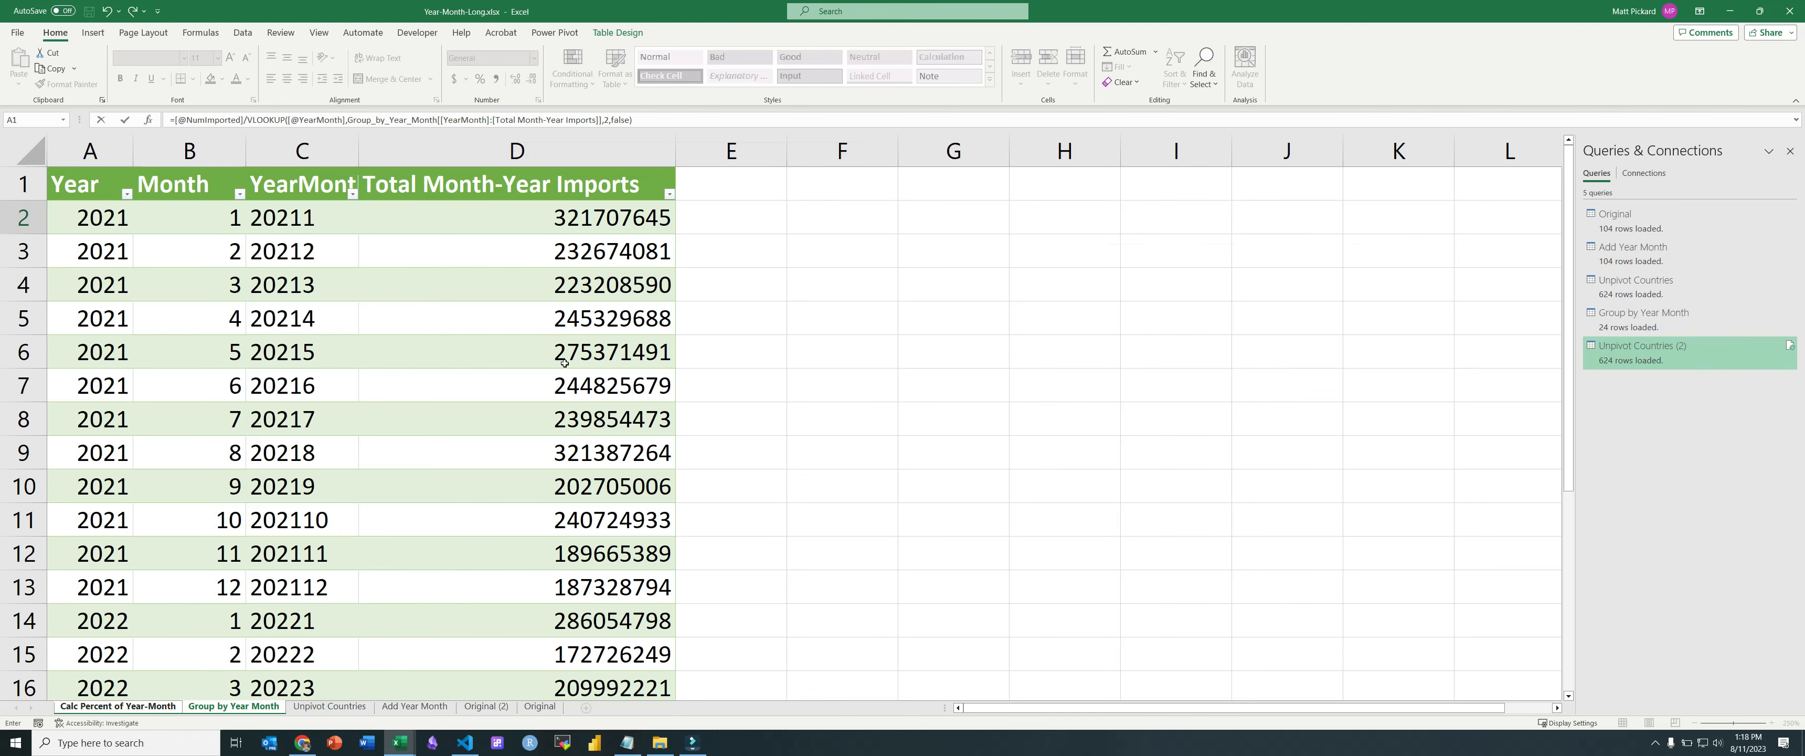
pyautogui.press('Return')
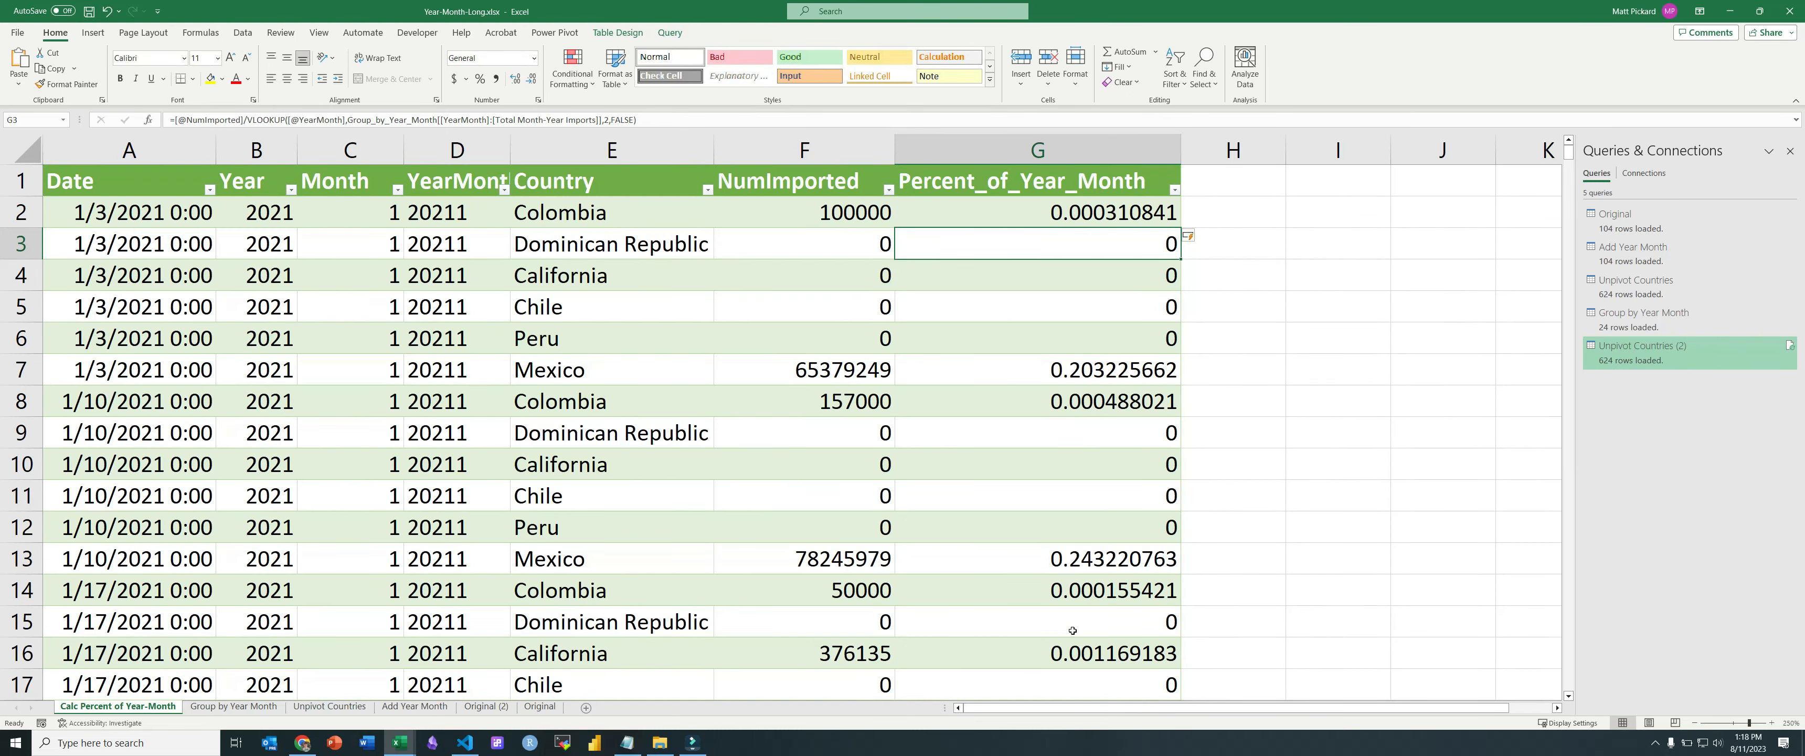
# Step: Format the entire Percent_of_Year_Month column as percentages with two decimal places
pyautogui.click(1097, 214)
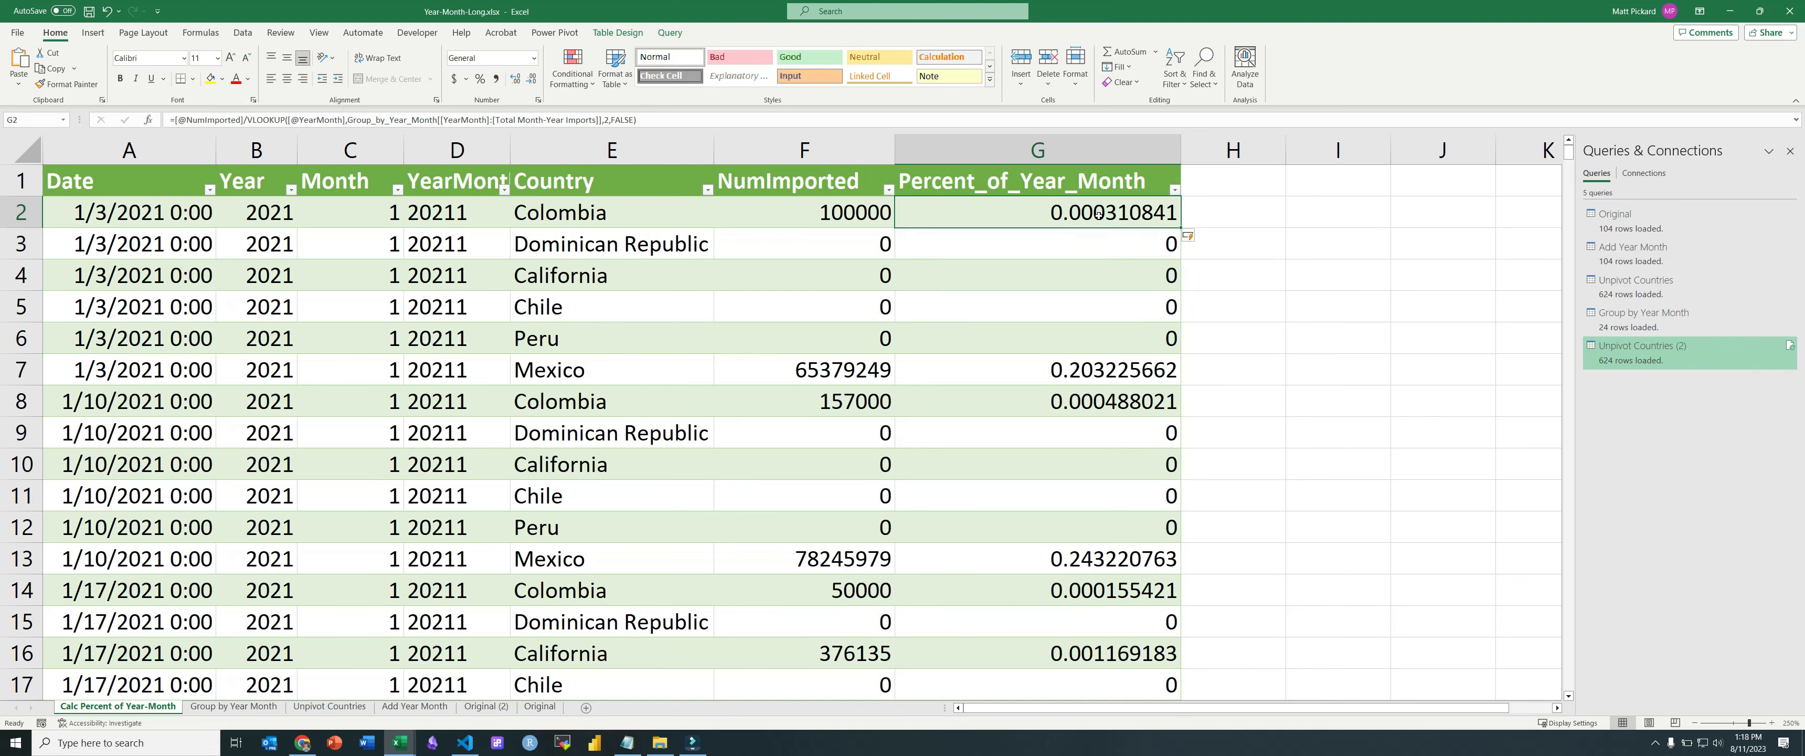
pyautogui.click(480, 79)
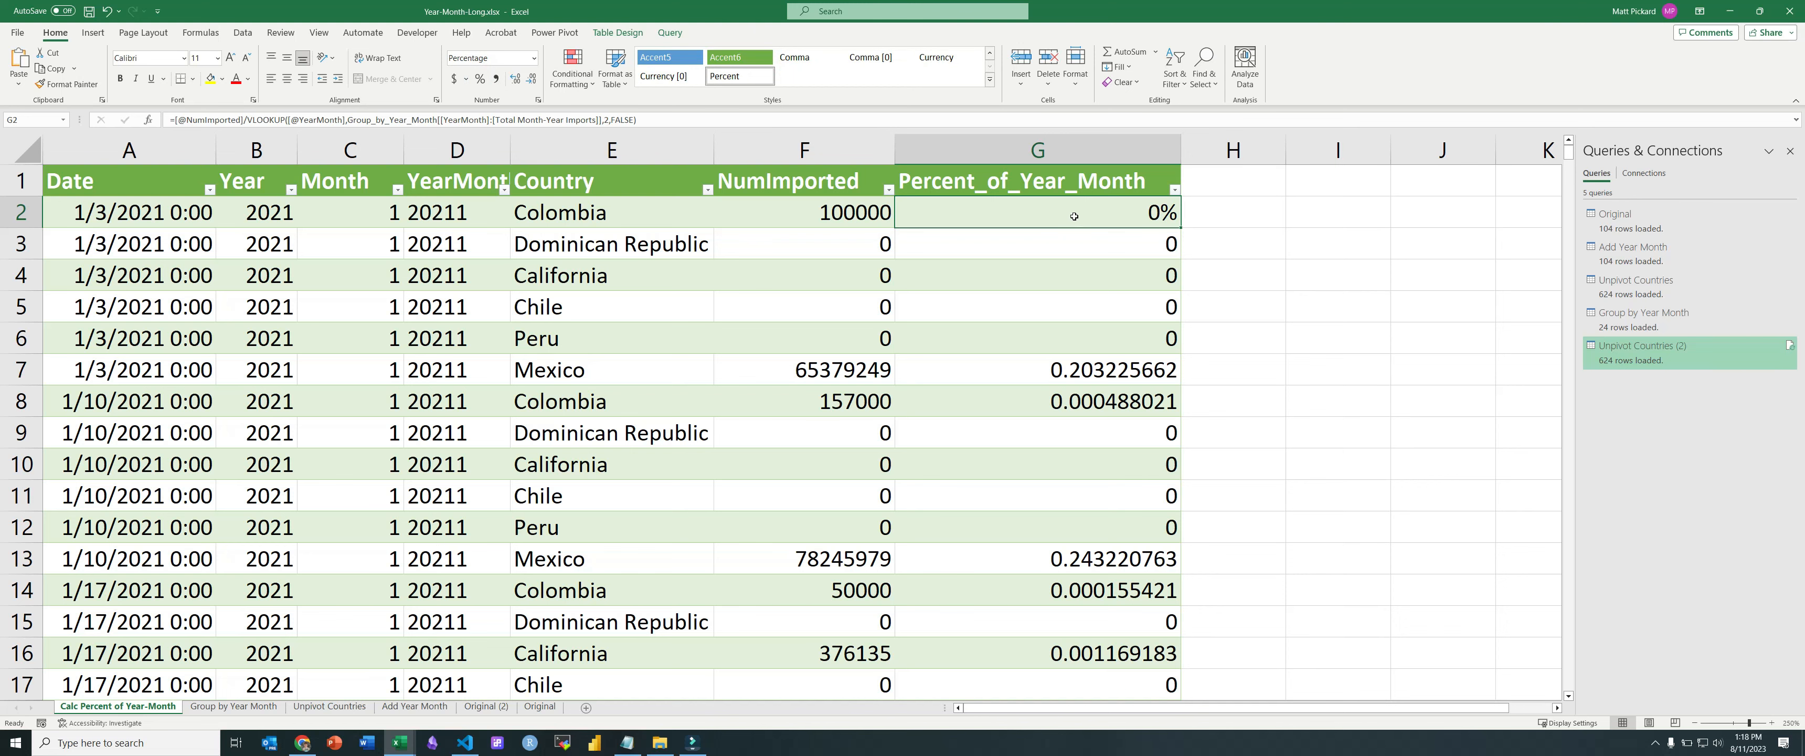
pyautogui.hotkey('ctrl', 'shift', 'Down')
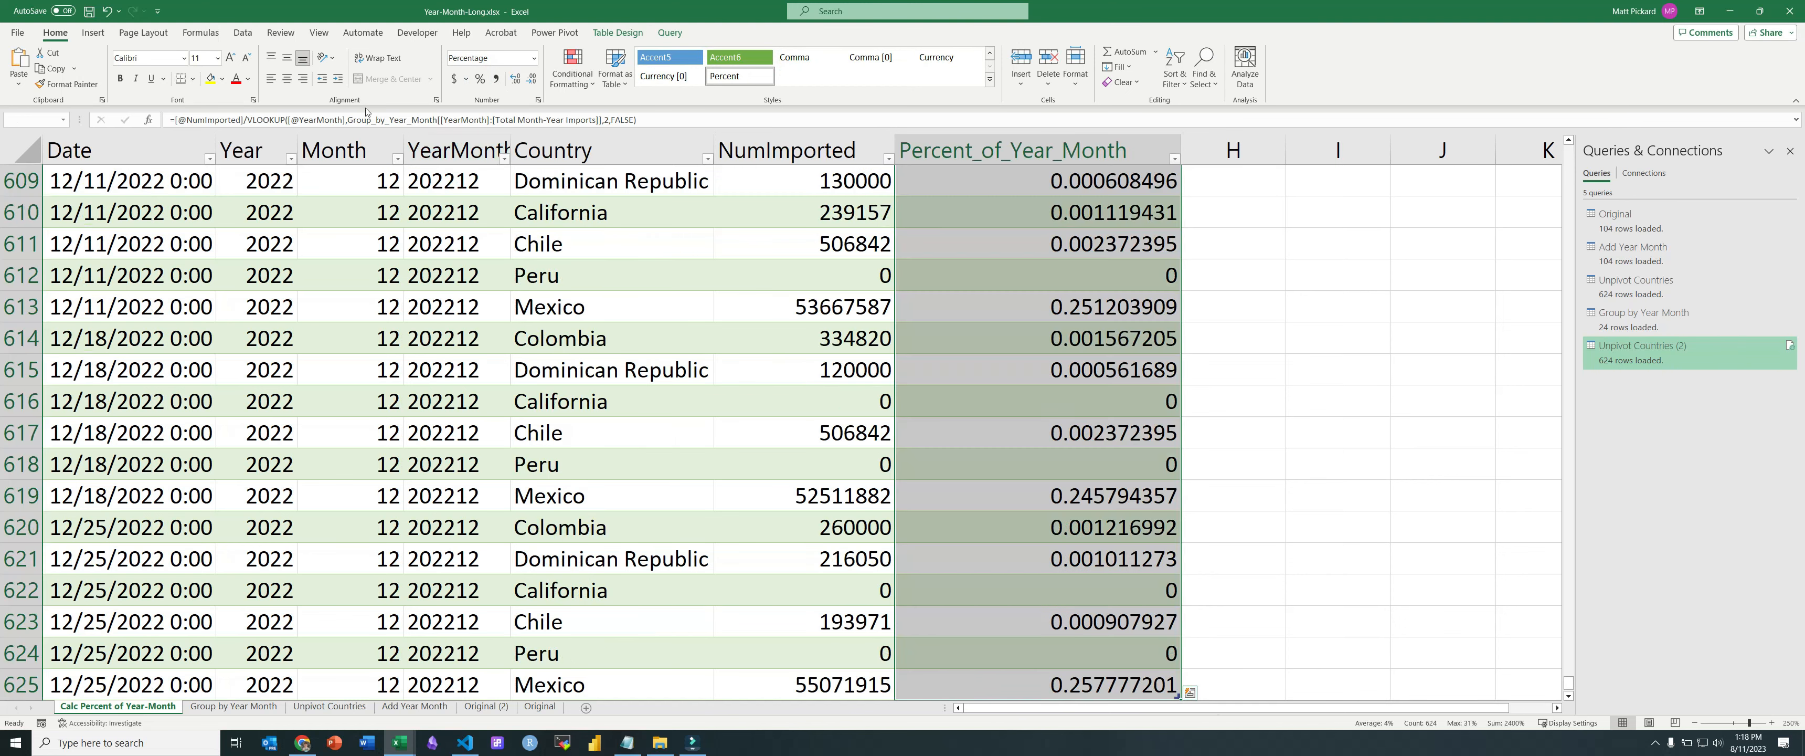
pyautogui.click(480, 78)
pyautogui.click(516, 79)
pyautogui.click(516, 79)
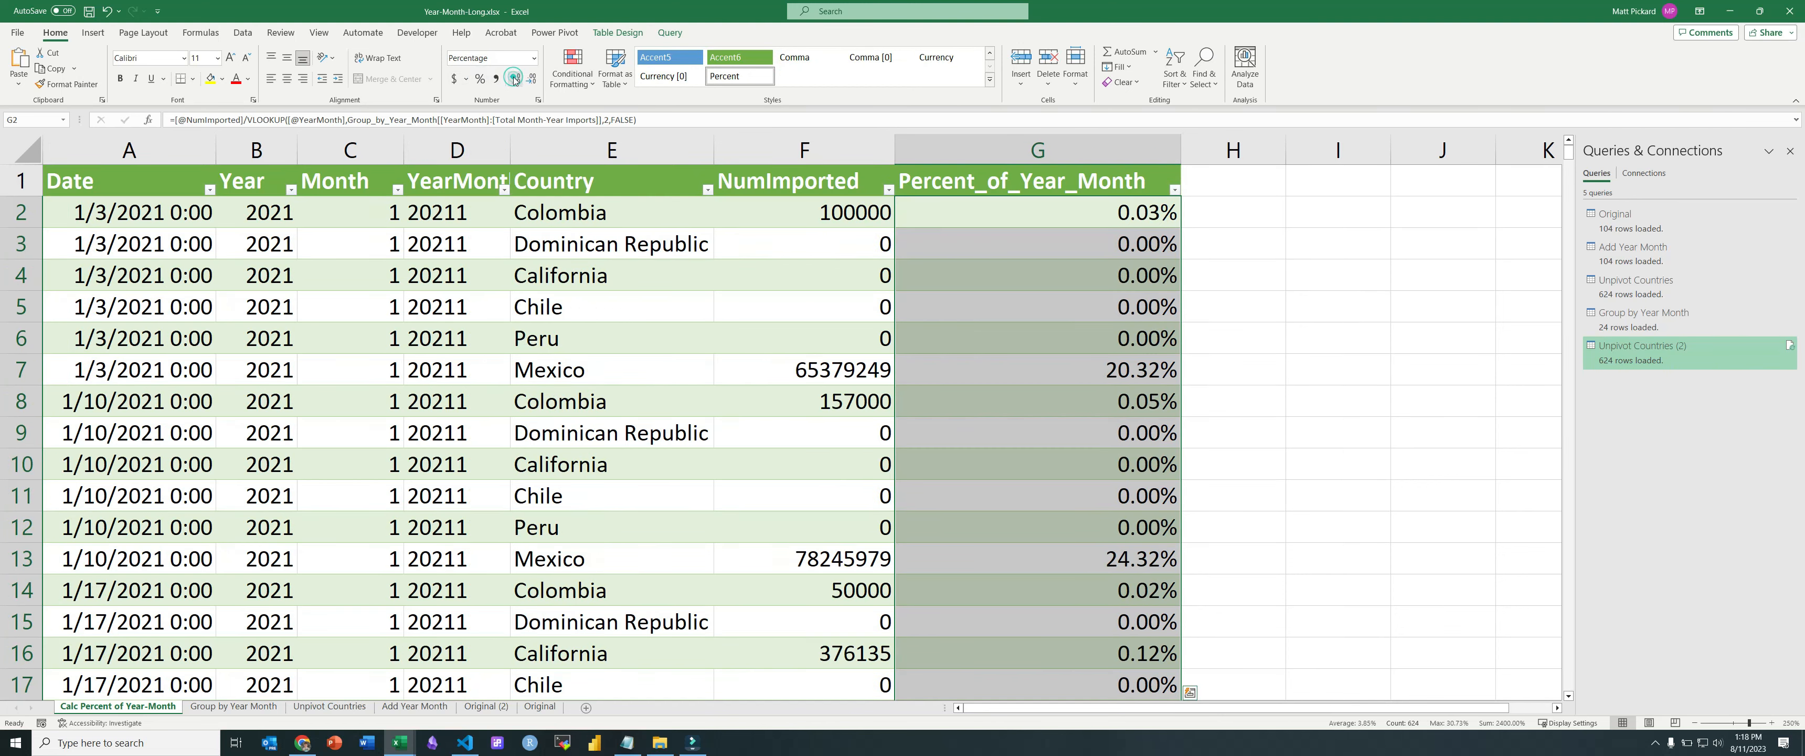
# Step: Replace the formulas throughout the Percent_of_Year_Month column with their values, then check the content of its first cell
pyautogui.click(1143, 222)
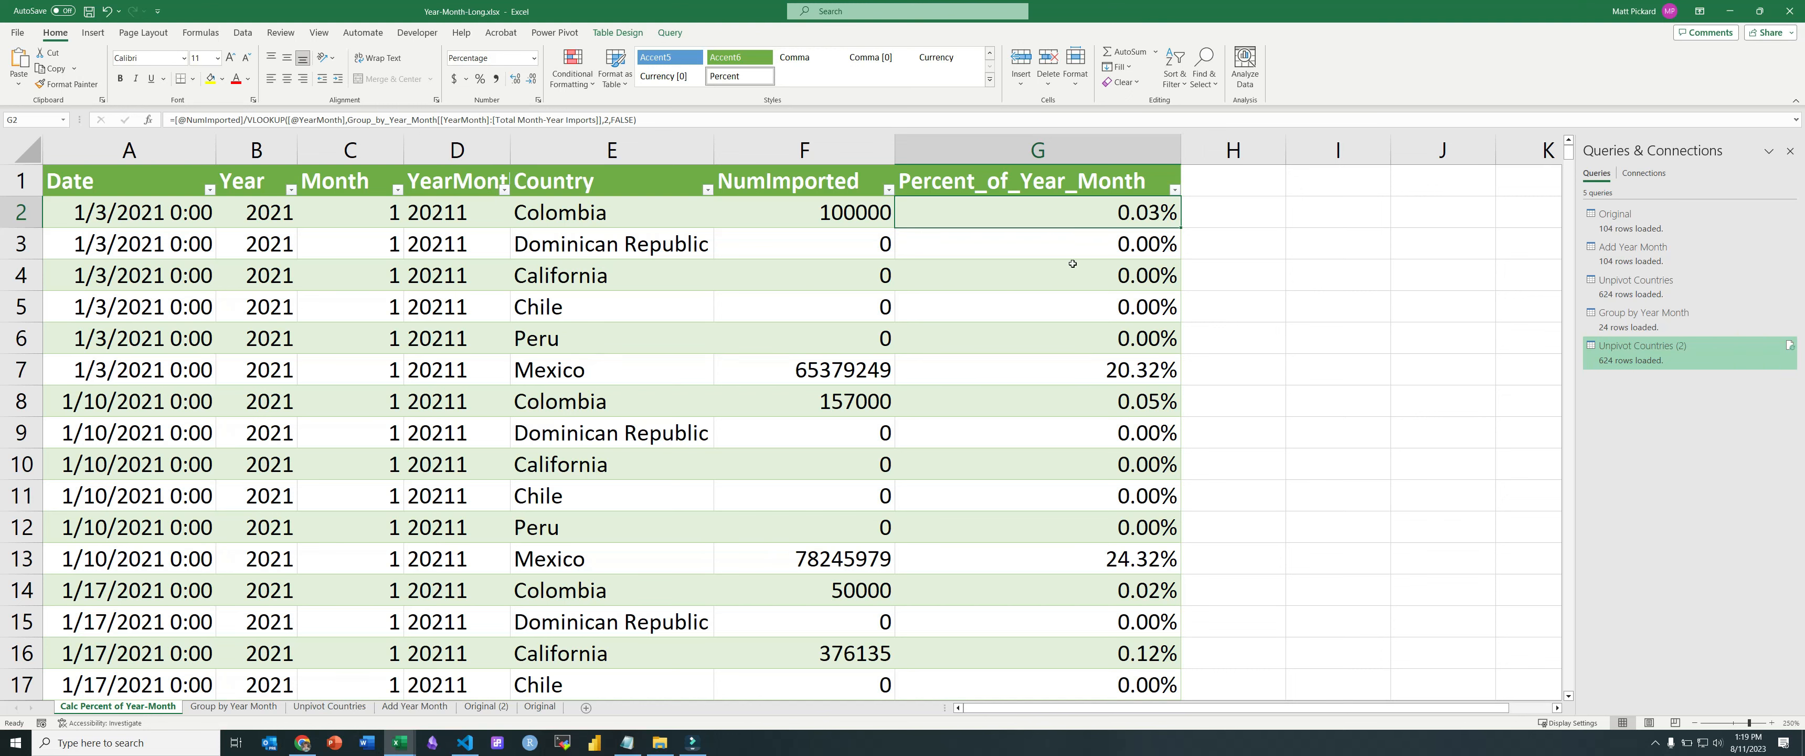
pyautogui.doubleClick(1095, 223)
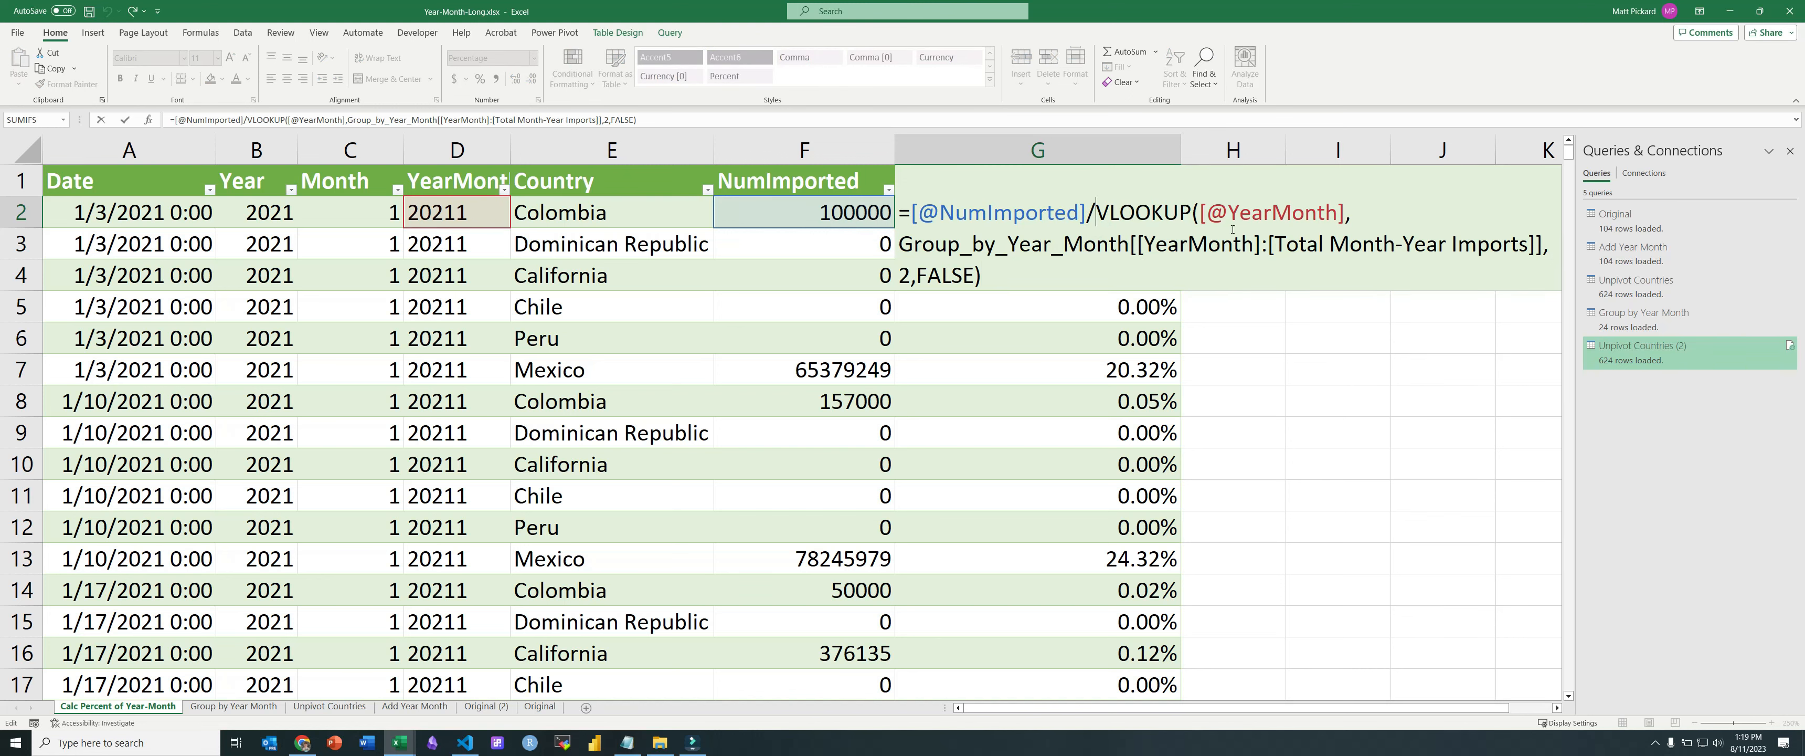
pyautogui.press('Escape')
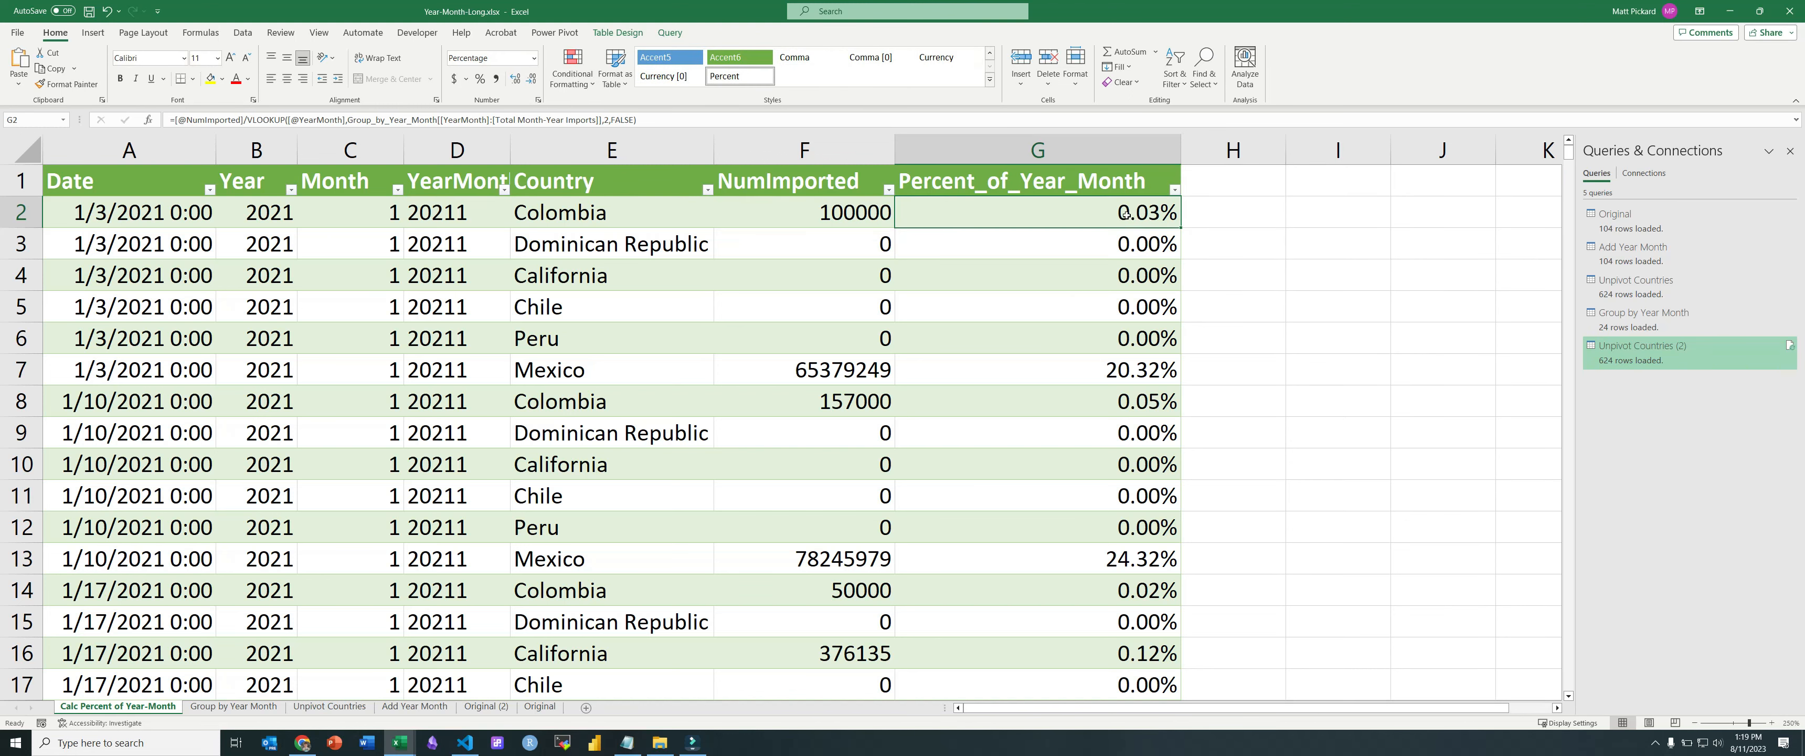
pyautogui.hotkey('ctrl', 'shift', 'Down')
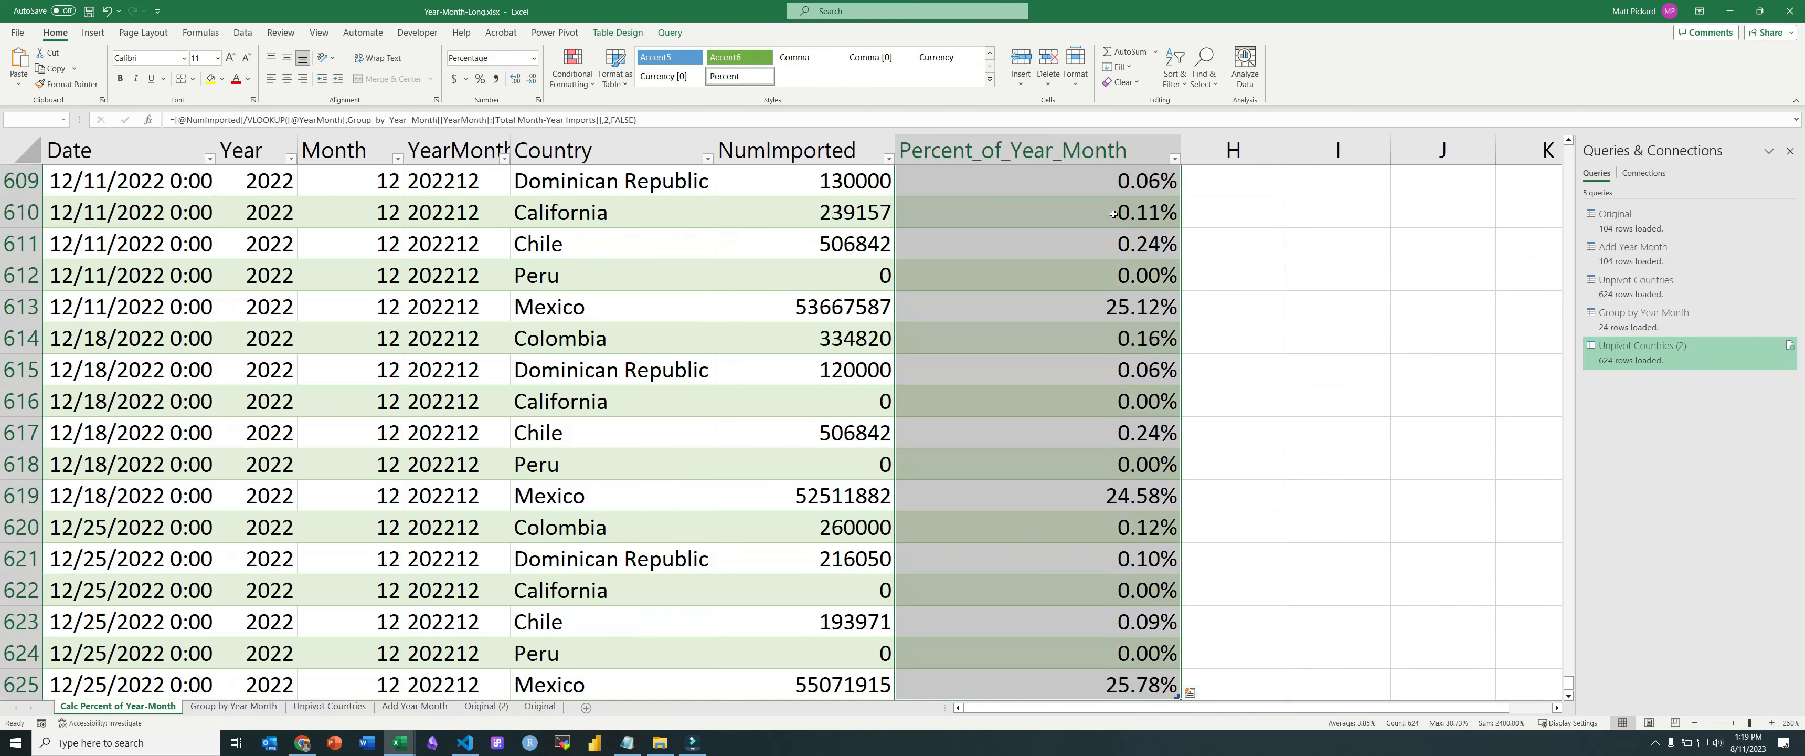
pyautogui.hotkey('ctrl', 'c')
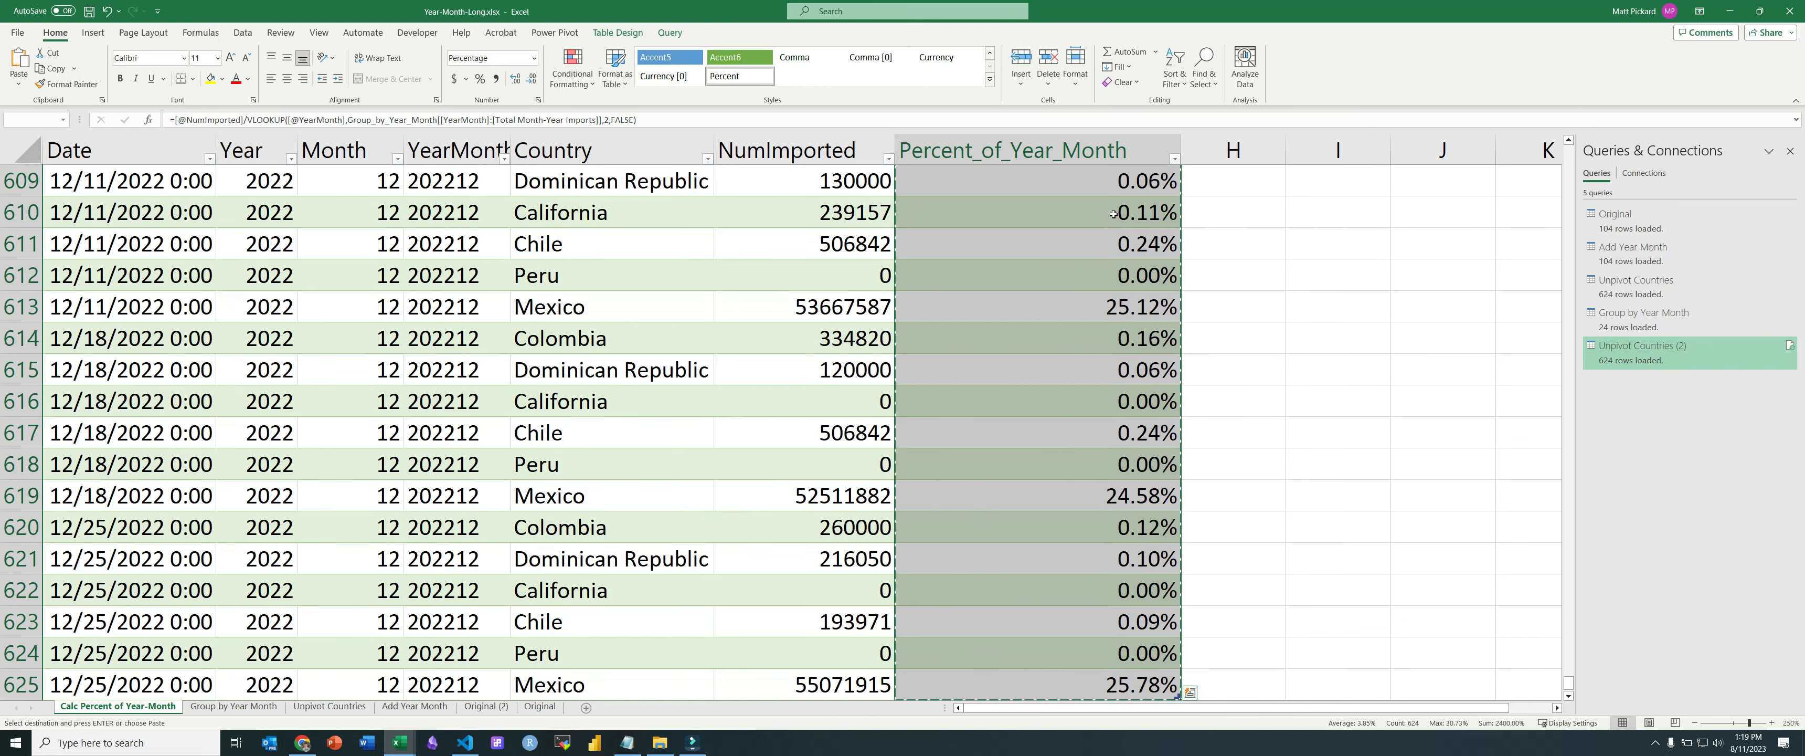
pyautogui.hotkey('ctrl', 'alt', 'v')
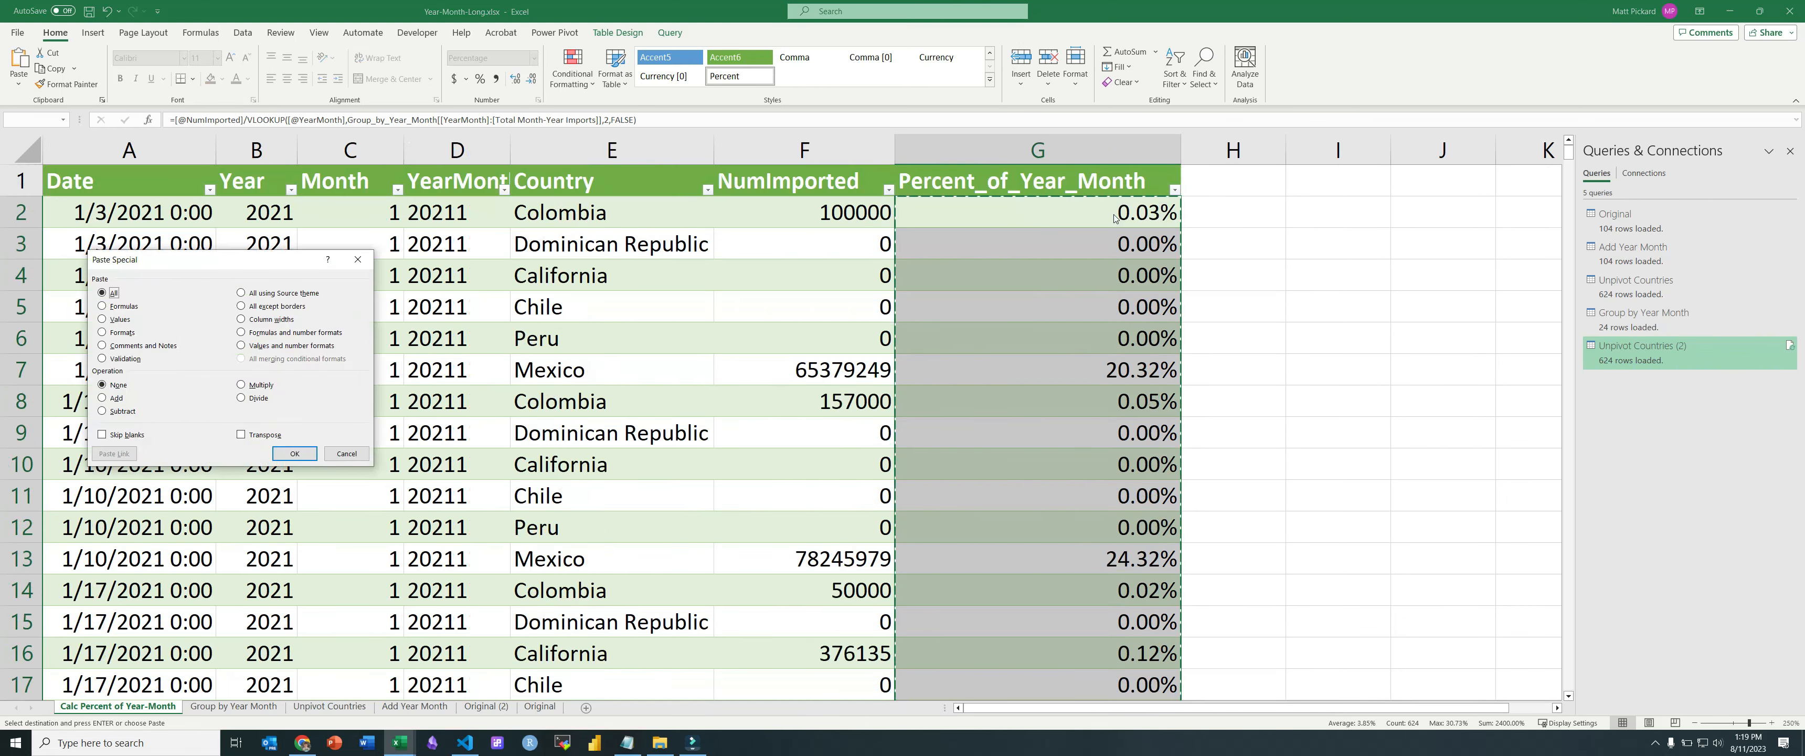
pyautogui.press('v')
pyautogui.click(295, 453)
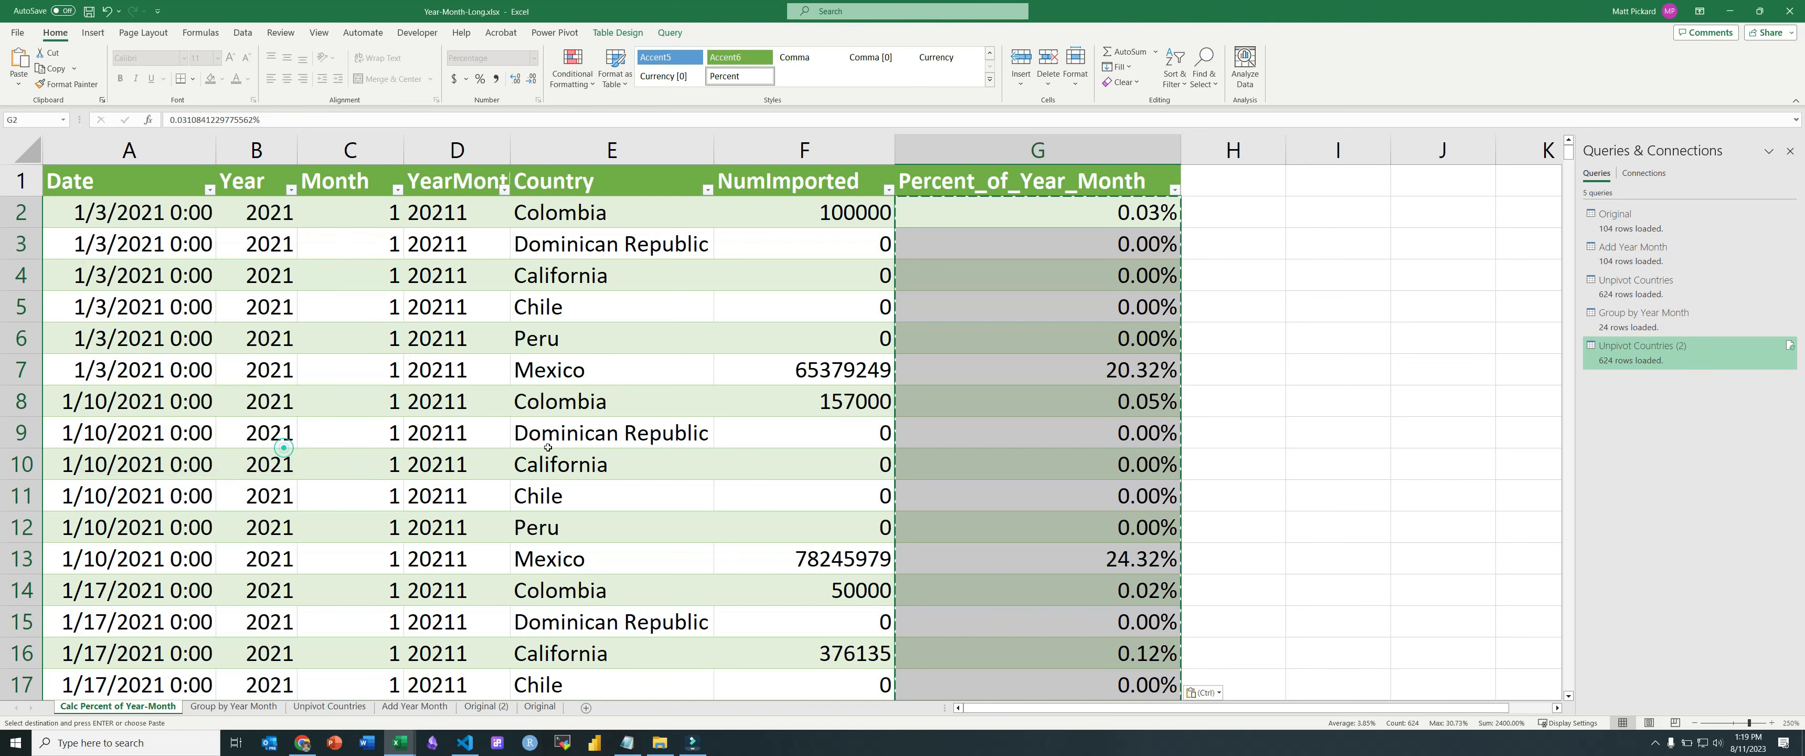
pyautogui.doubleClick(1074, 219)
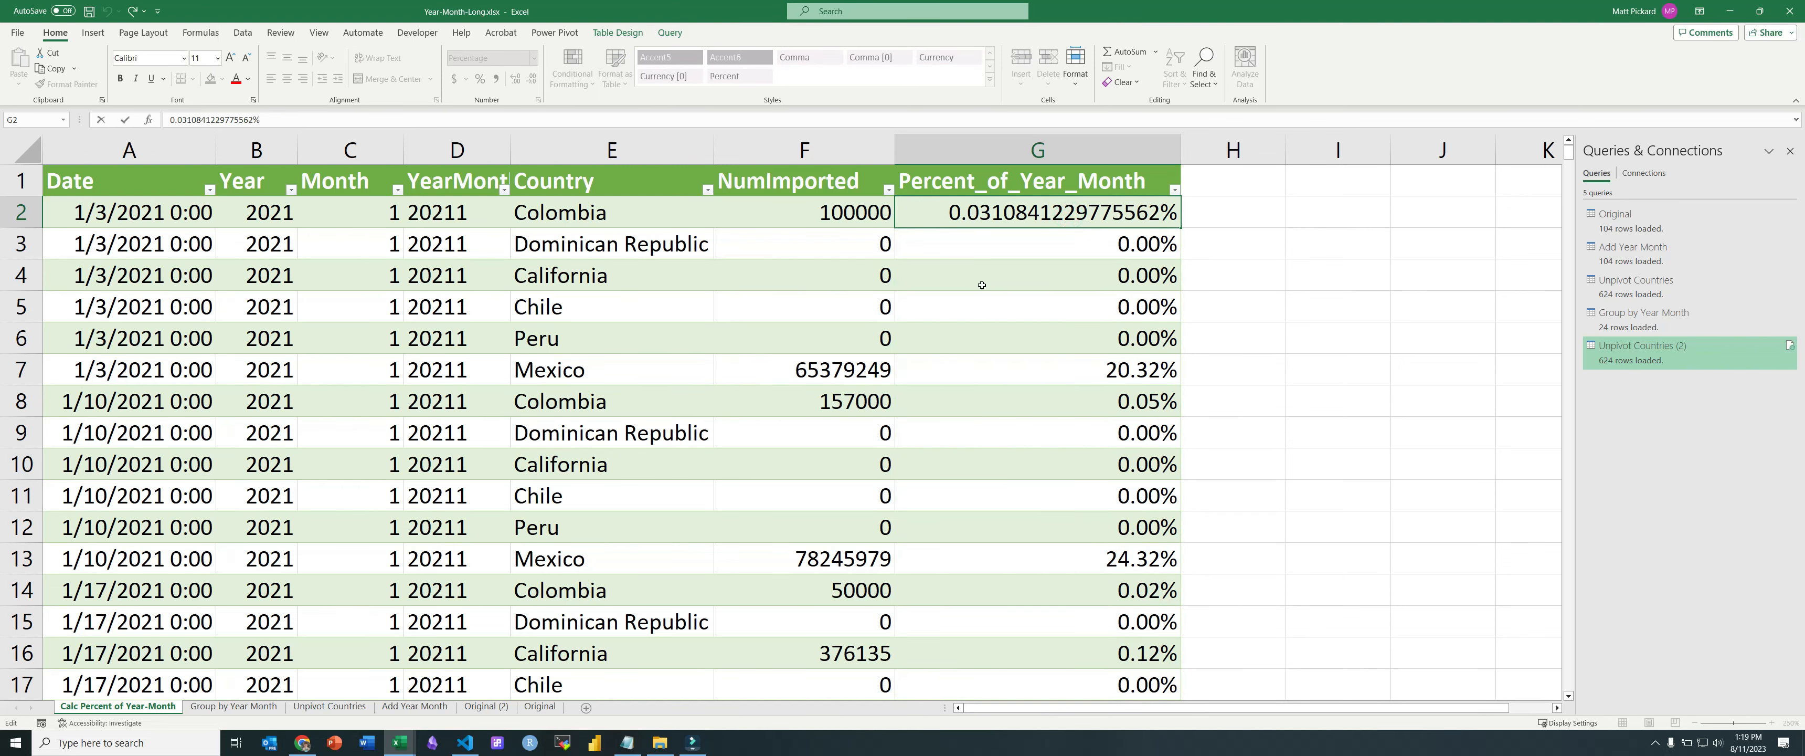
pyautogui.press('Escape')
# Step: Delete the YearMonth helper column from the Calc Percent of Year-Month sheet
pyautogui.click(457, 150)
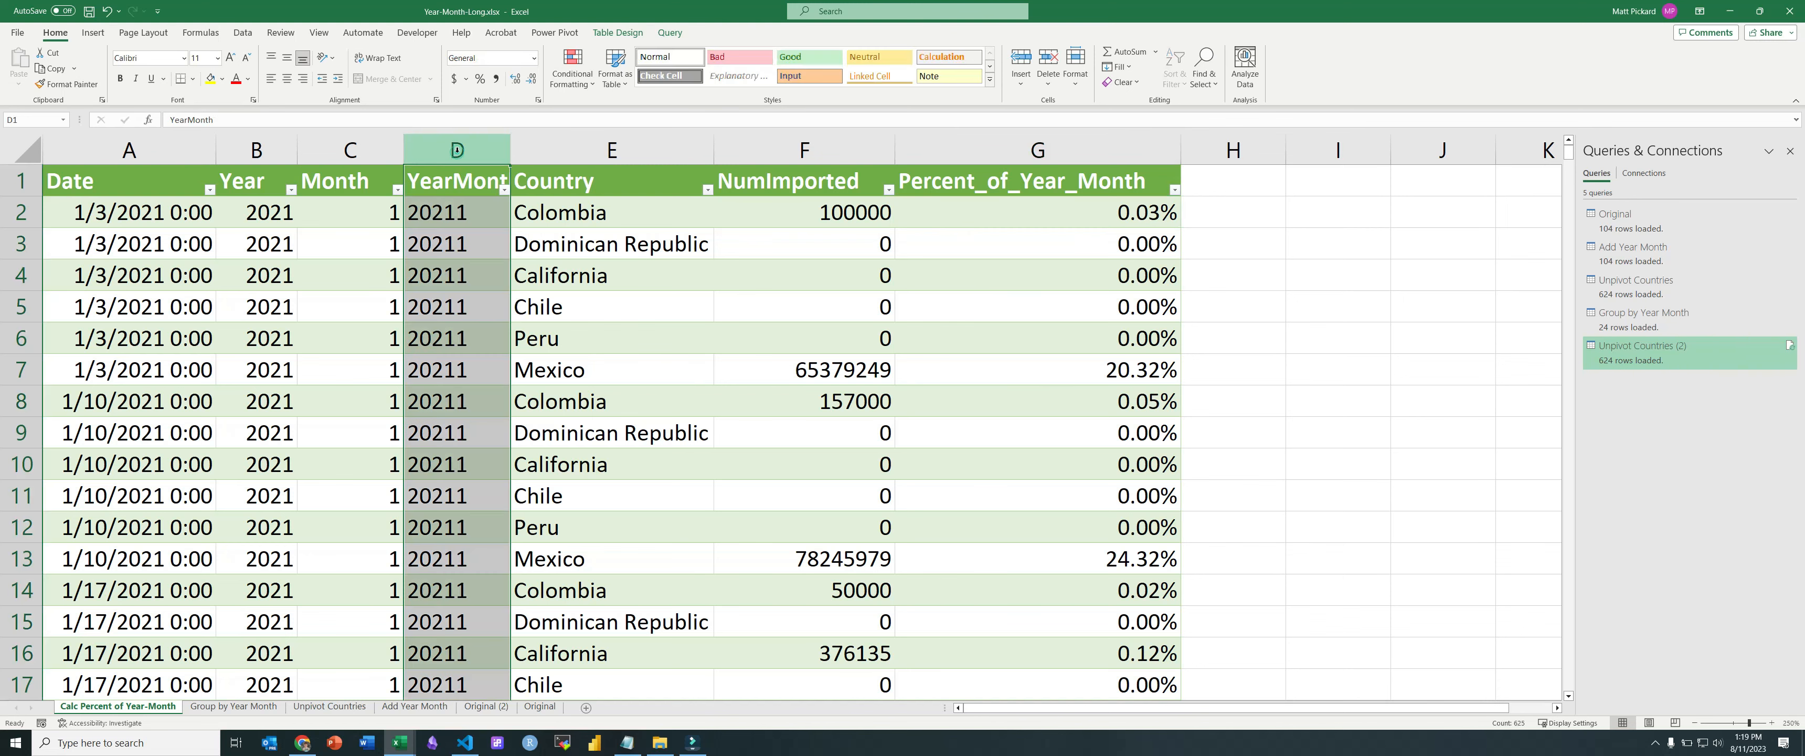
pyautogui.hotkey('ctrl', '-')
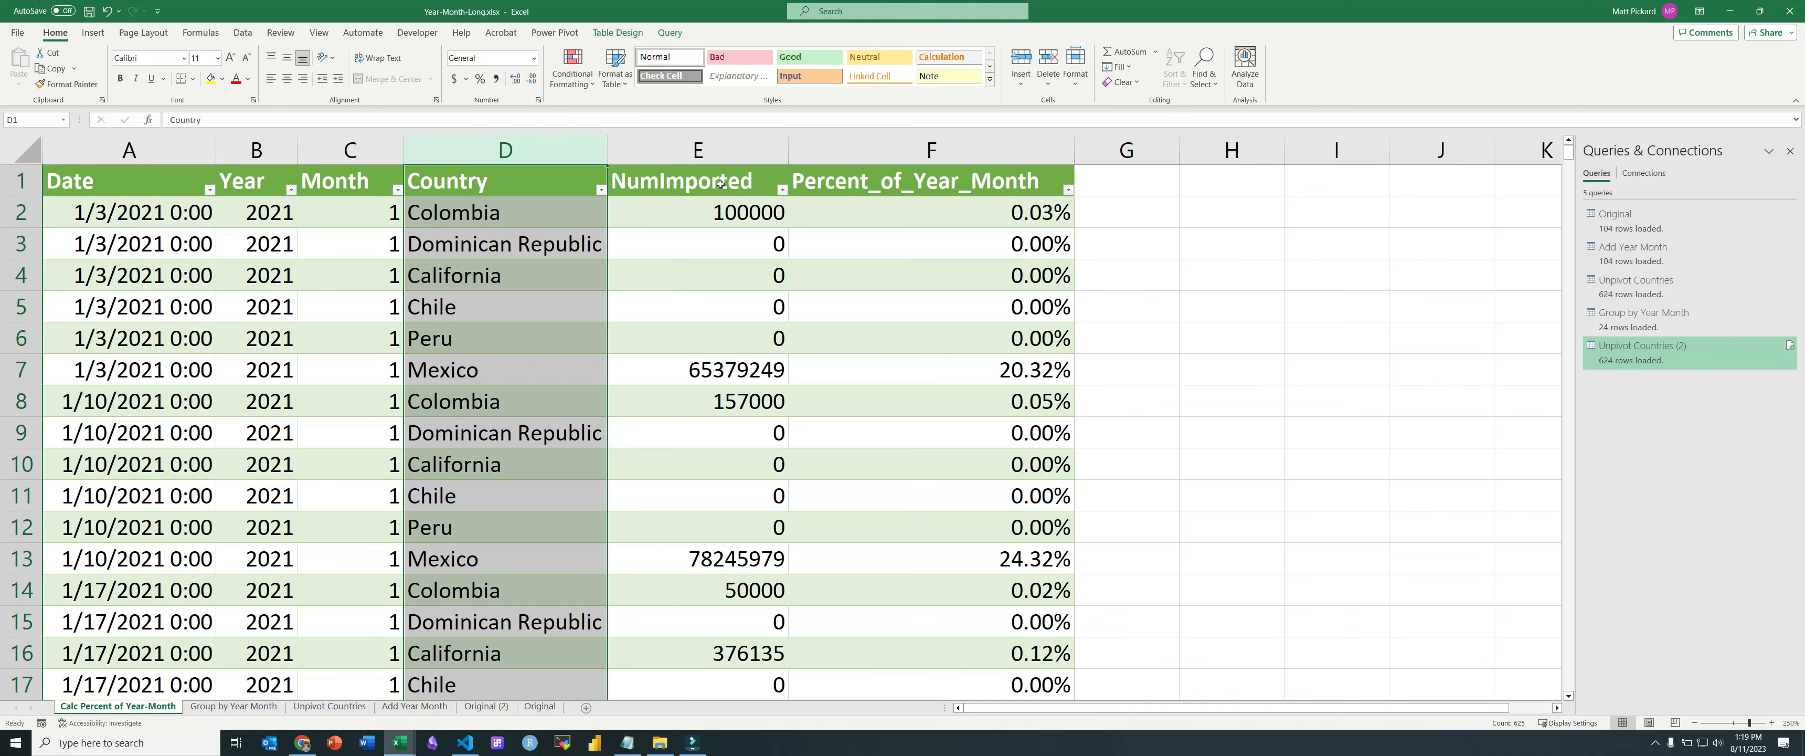
pyautogui.click(764, 206)
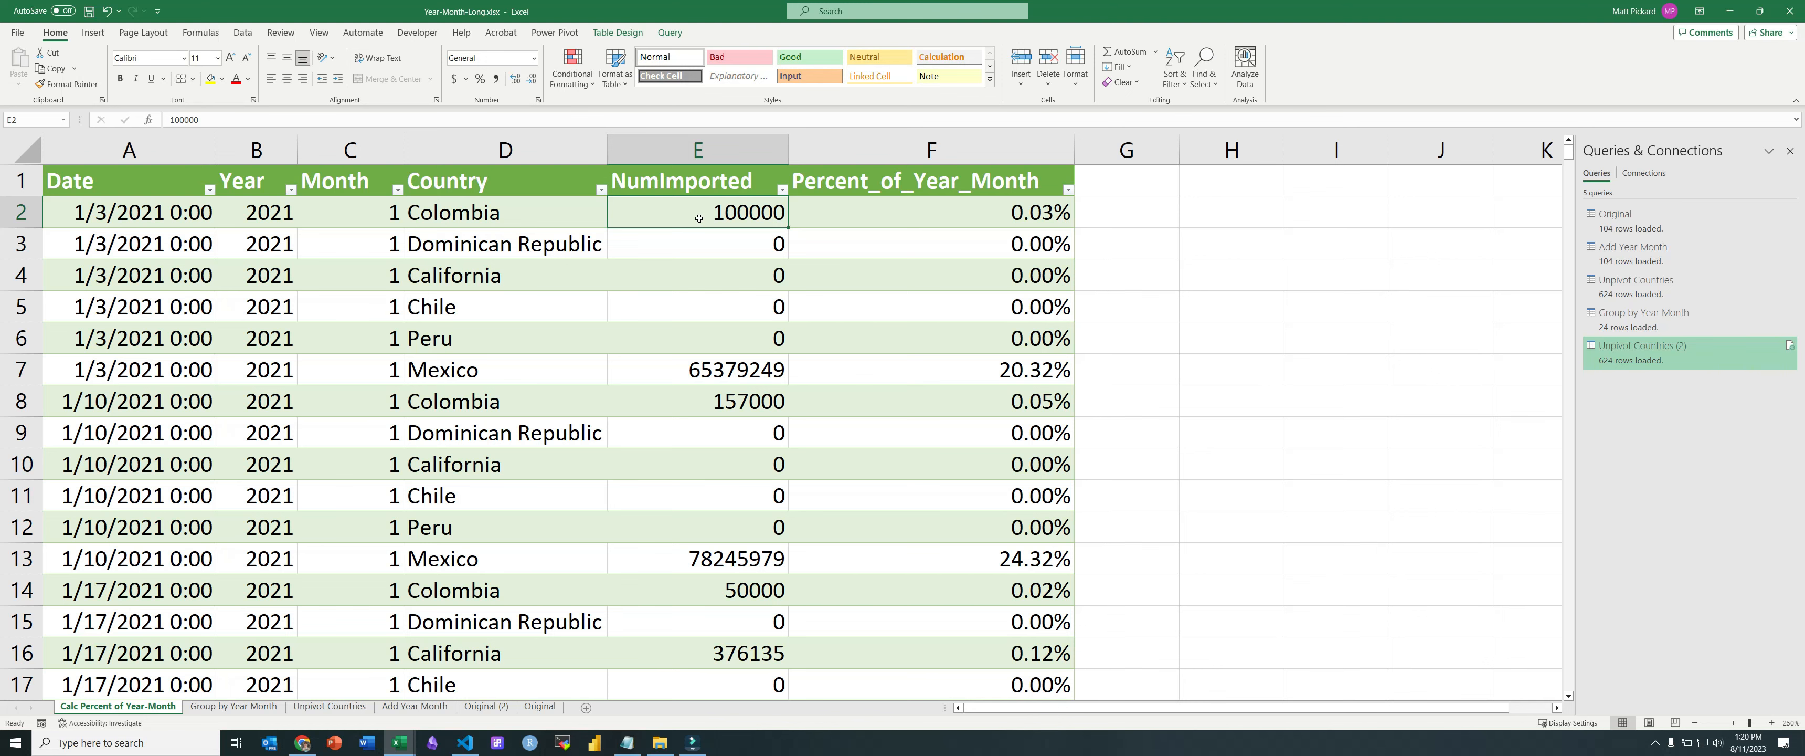
# Step: Examine how the date, year, month, country and Percent_of_Year_Month values relate in the Colombia rows of the finished long table
pyautogui.click(530, 220)
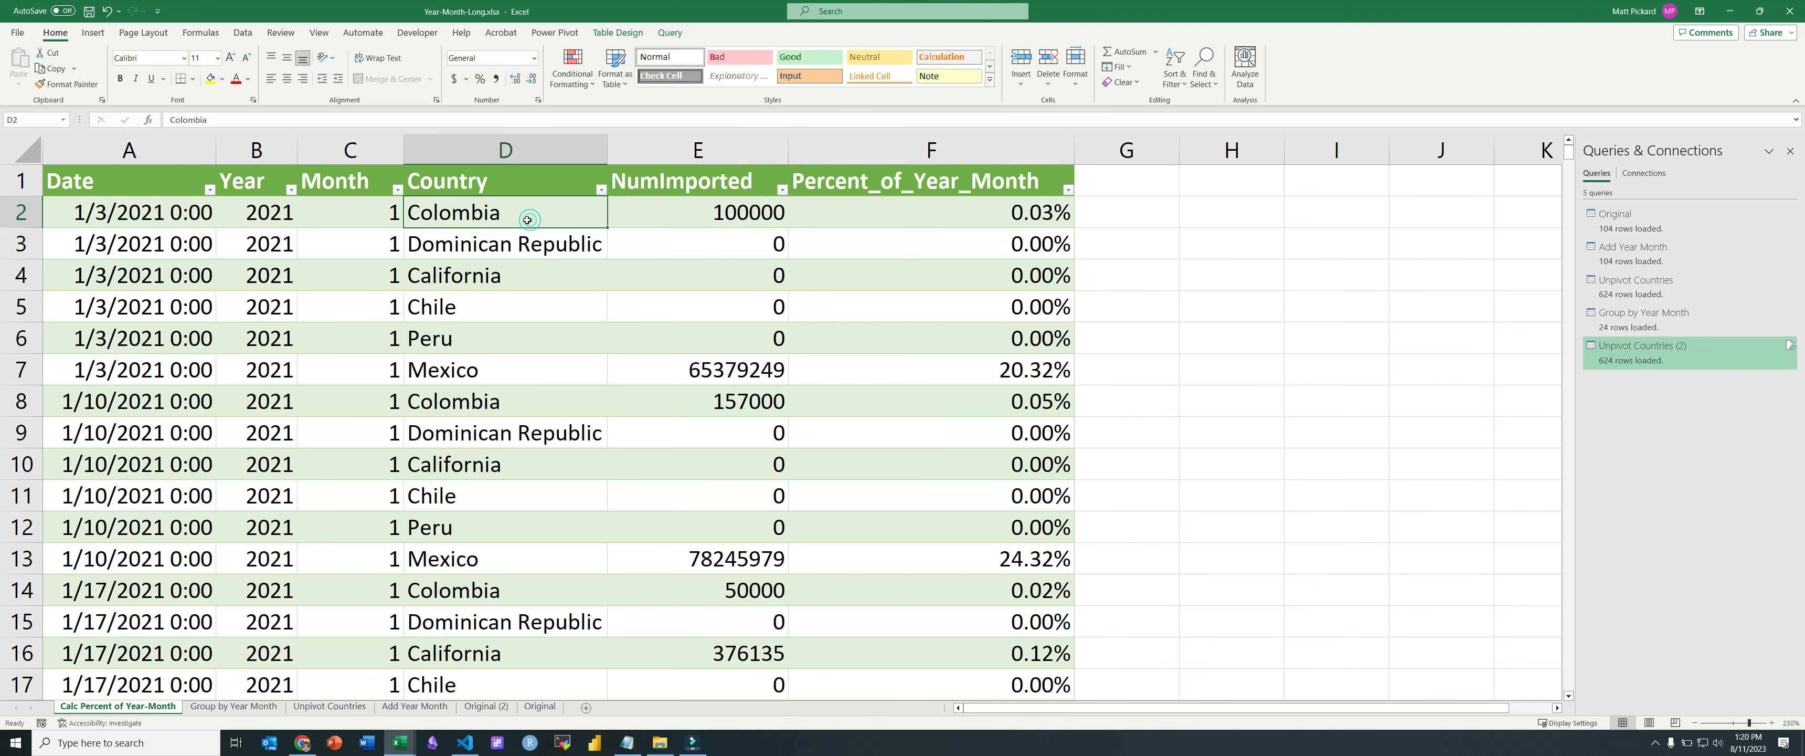
pyautogui.click(139, 218)
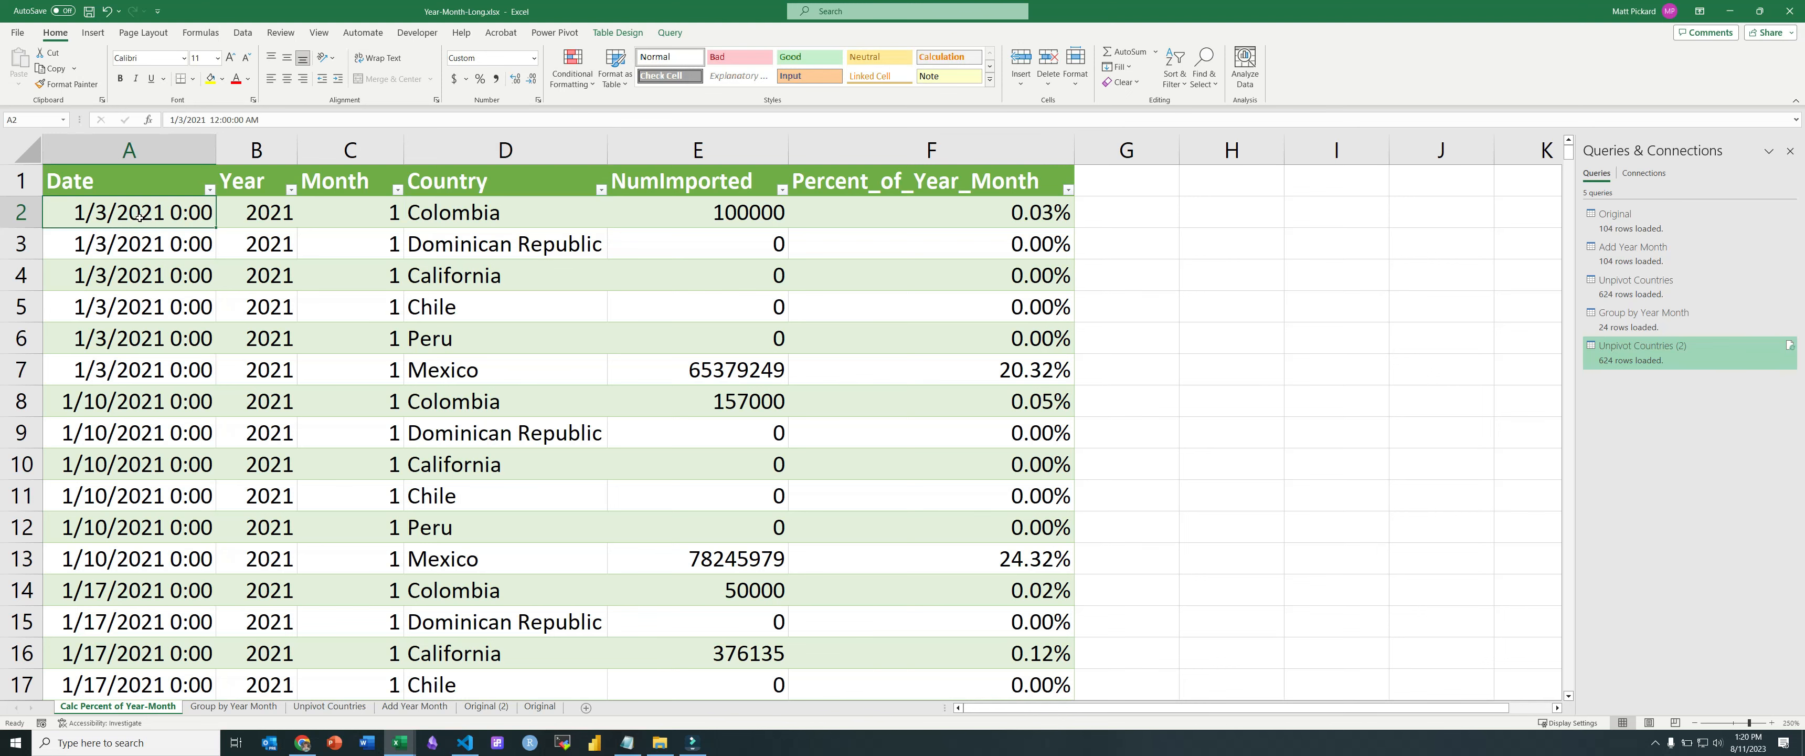
pyautogui.click(903, 210)
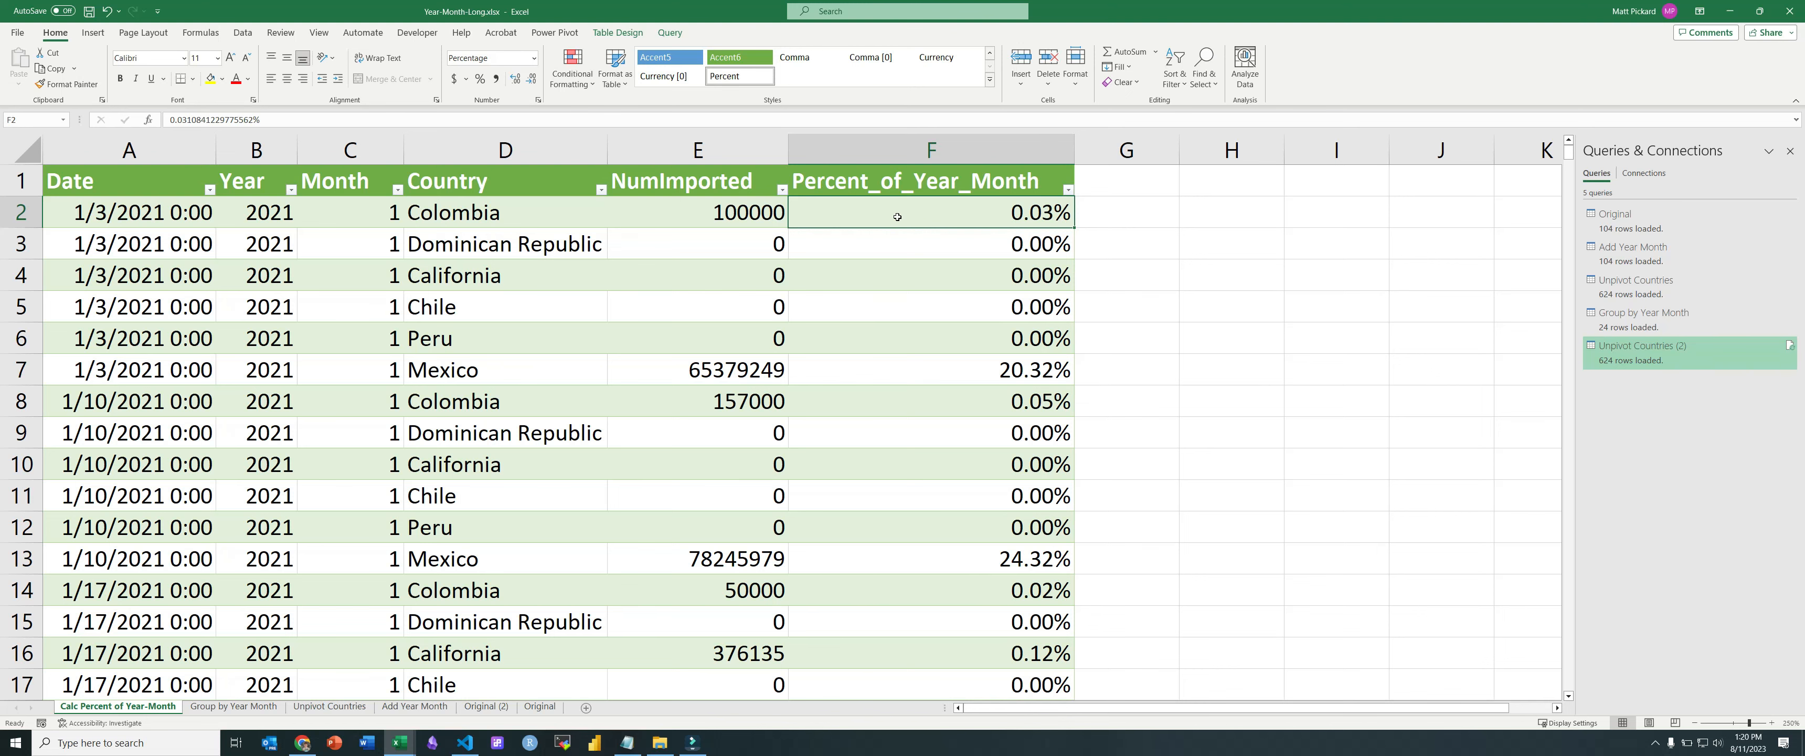
pyautogui.click(375, 212)
pyautogui.click(257, 215)
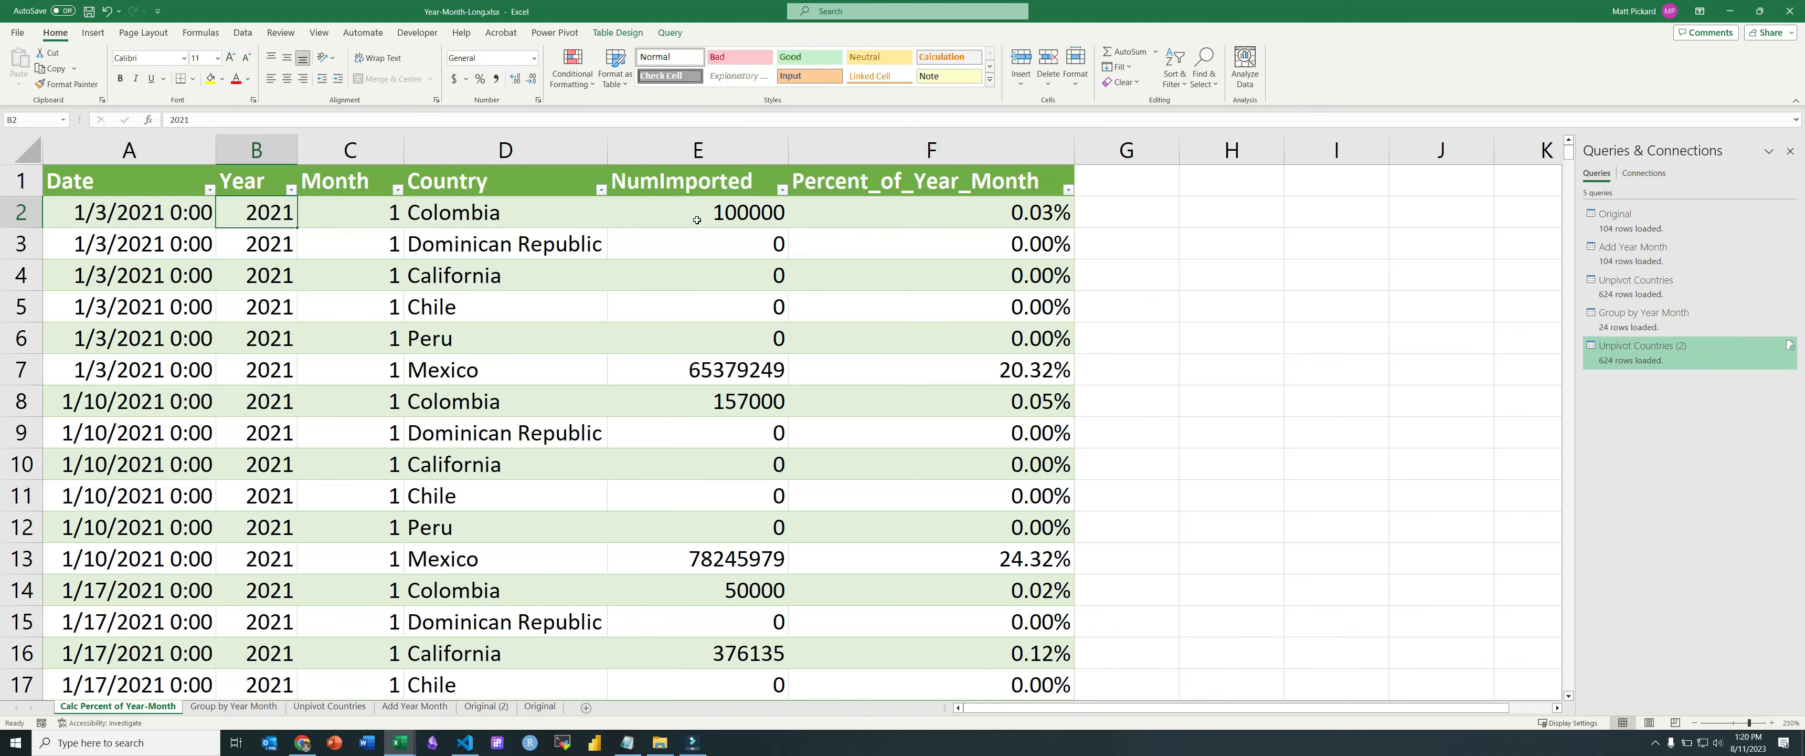
pyautogui.click(982, 218)
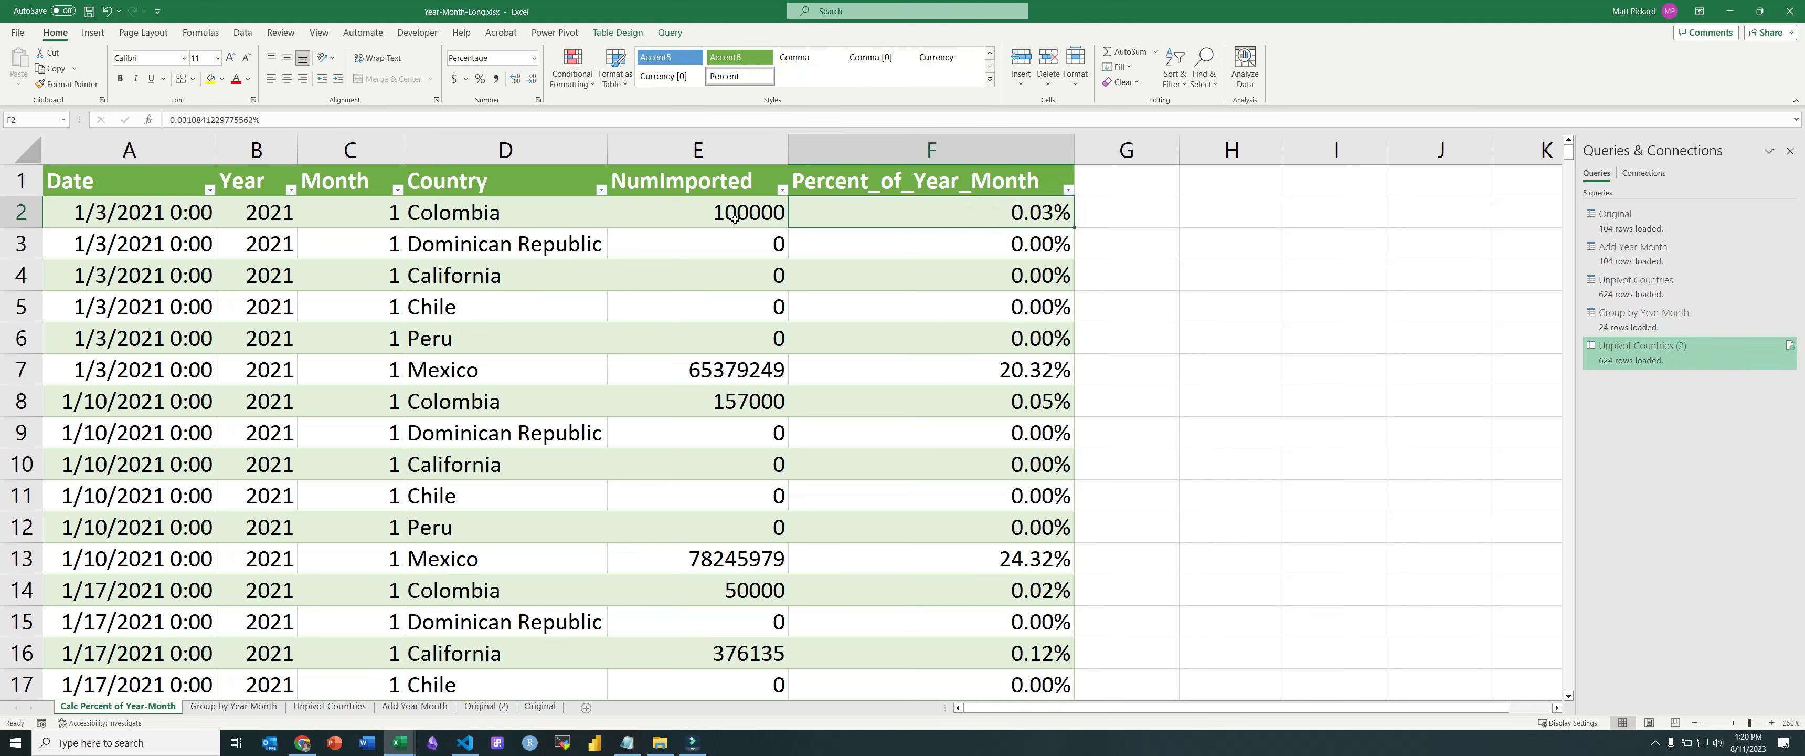
pyautogui.click(522, 224)
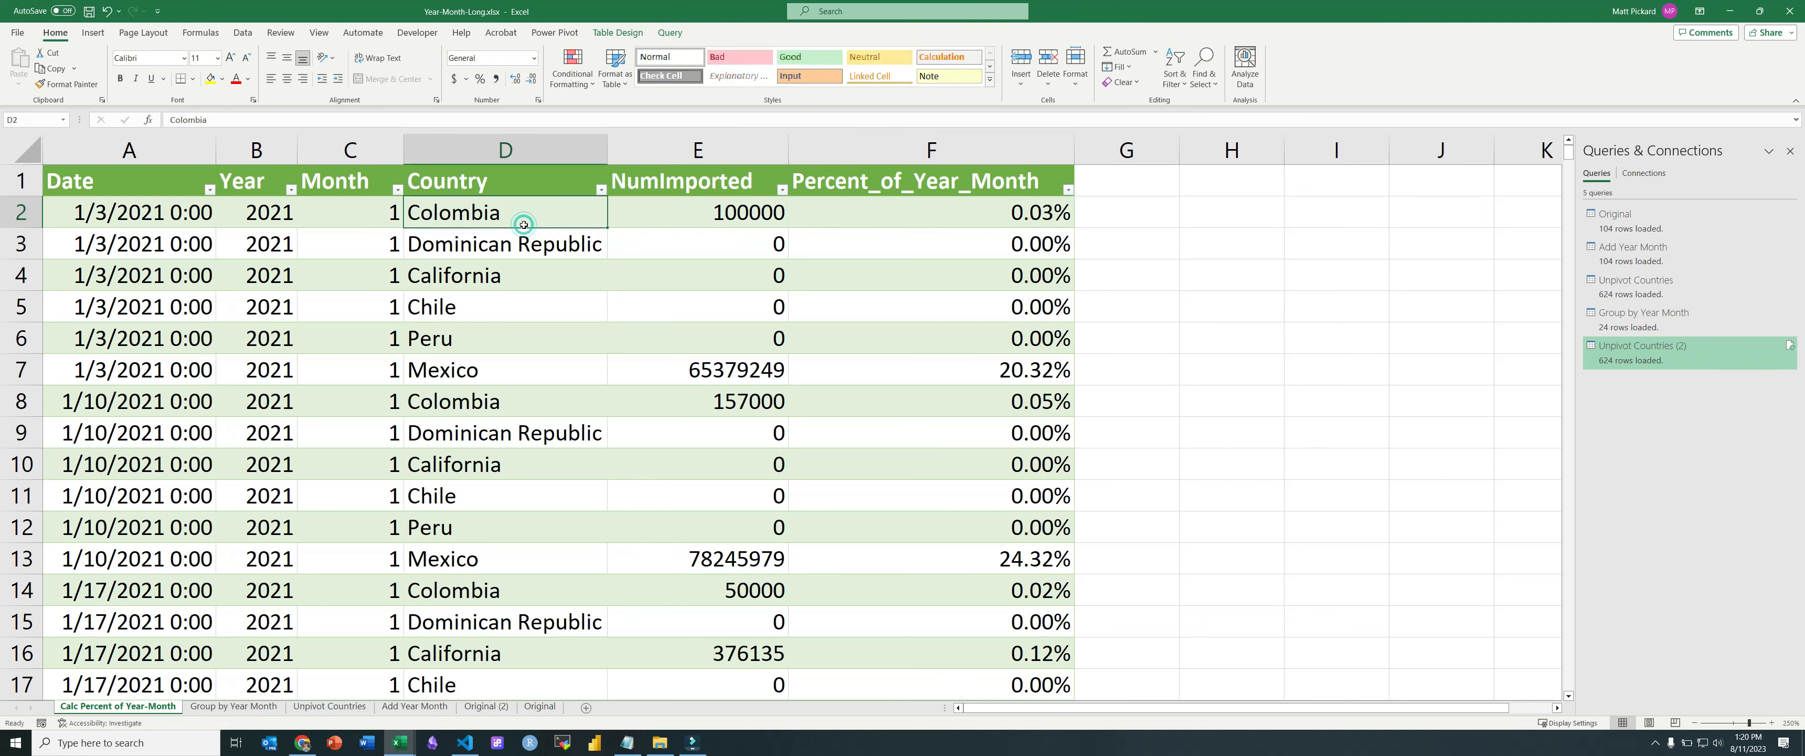
pyautogui.click(144, 217)
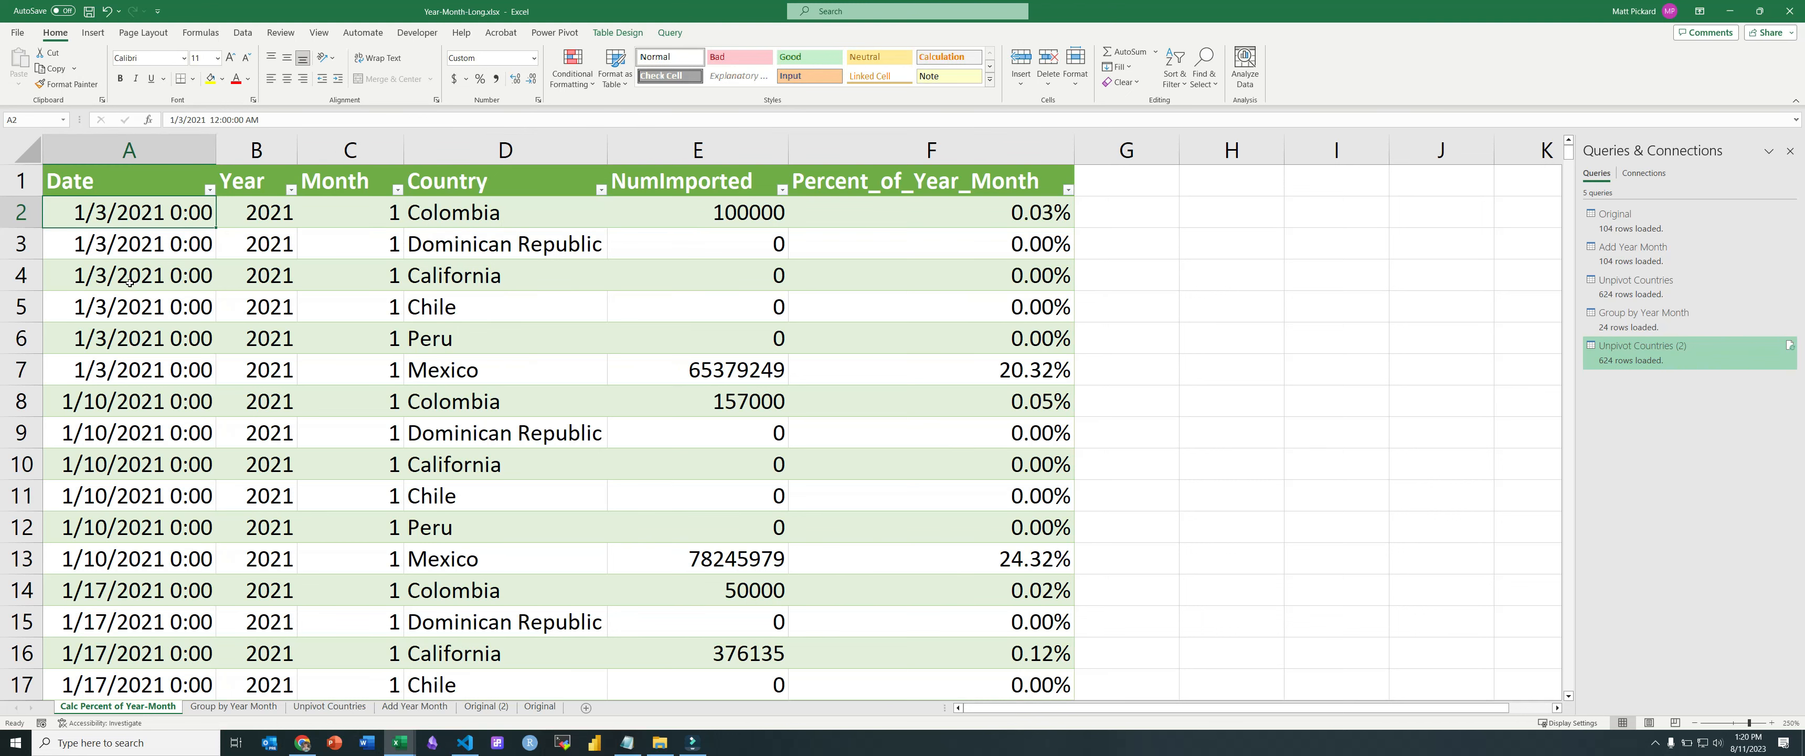
pyautogui.click(501, 392)
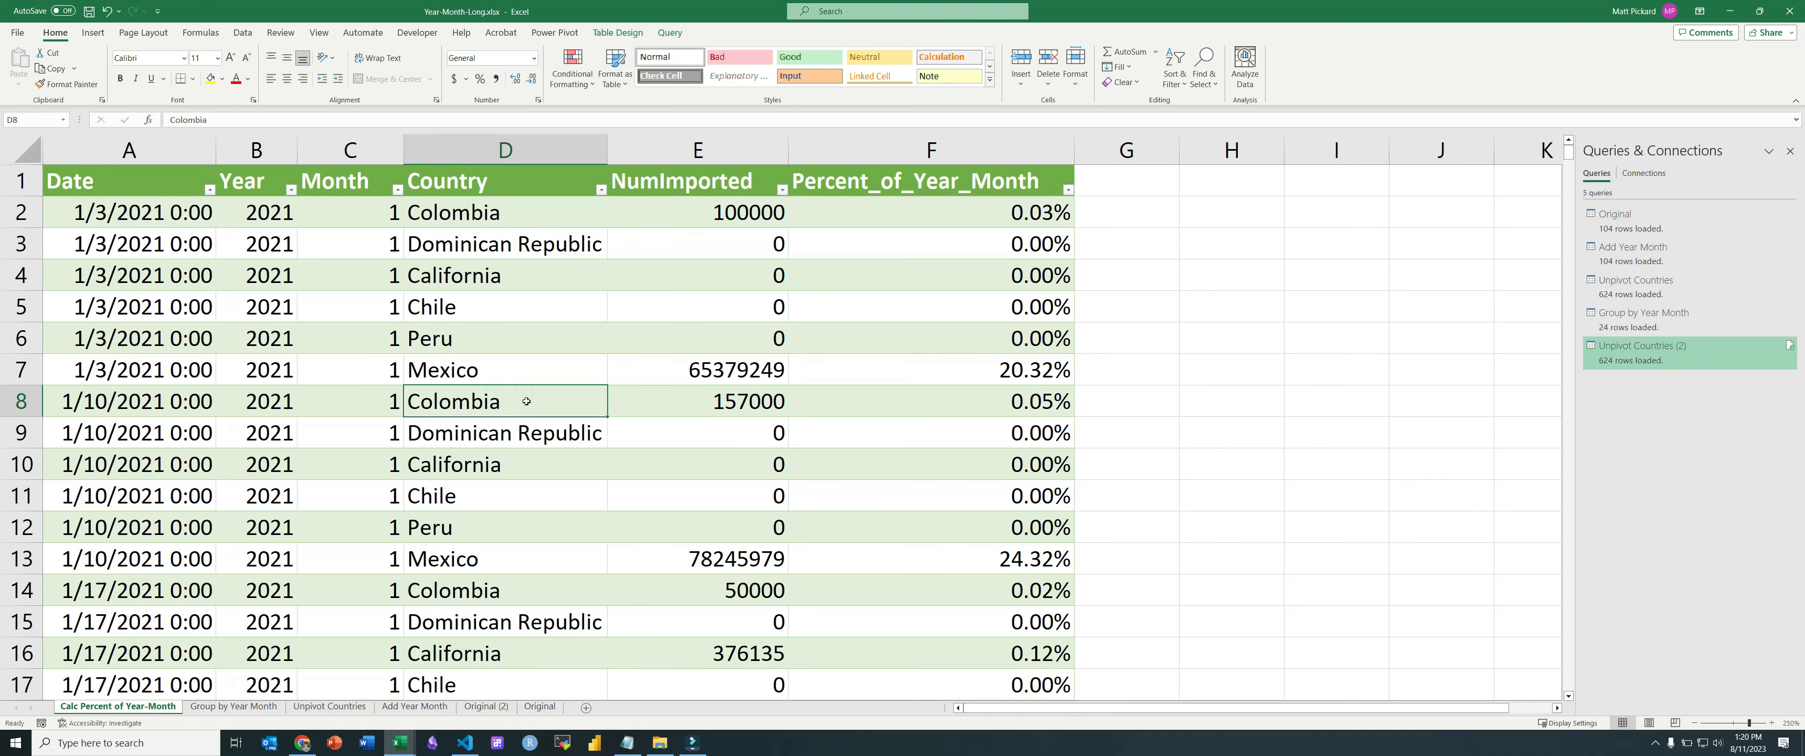
pyautogui.click(931, 405)
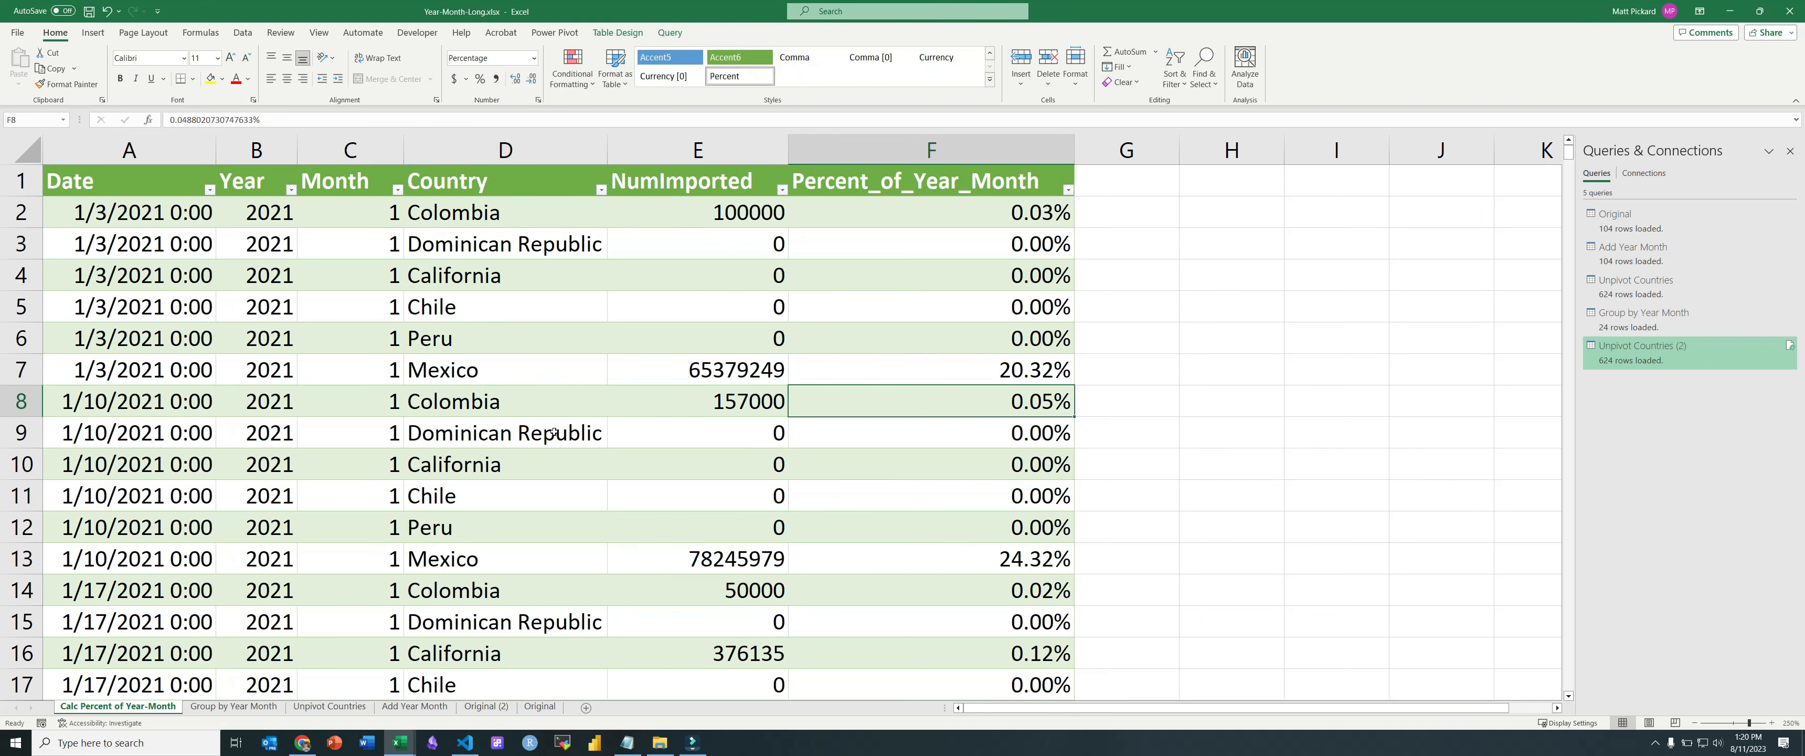